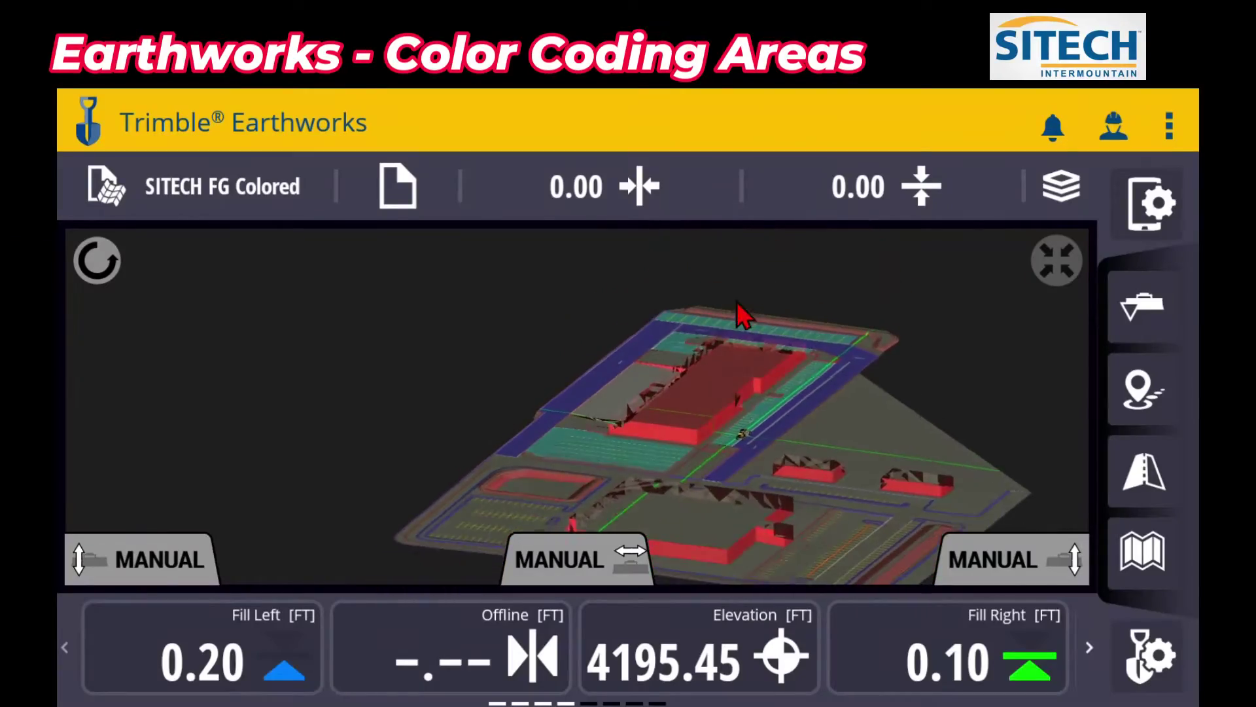
# Examine the color-coded building and asphalt areas of the SITECH FG Colored design from different 3D angles
pyautogui.moveTo(737, 301); pyautogui.dragTo(771, 429)
pyautogui.moveTo(771, 429); pyautogui.dragTo(774, 525, button='right')
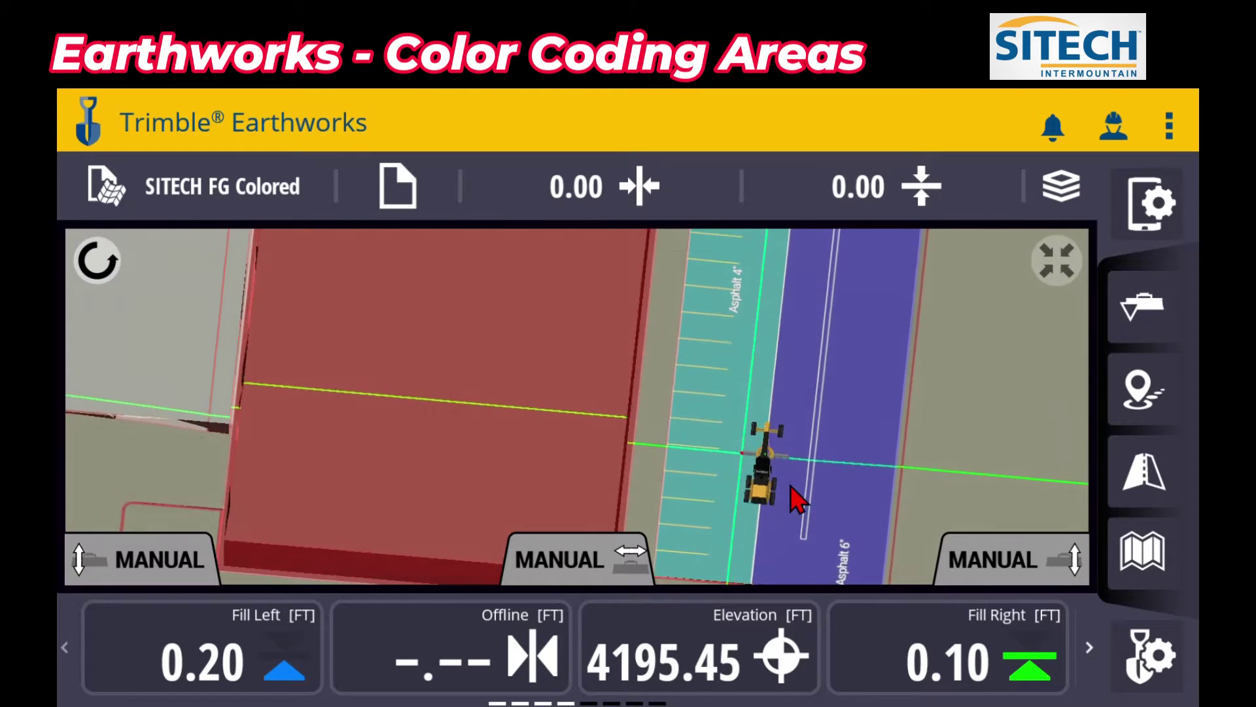
pyautogui.moveTo(791, 488); pyautogui.dragTo(839, 299)
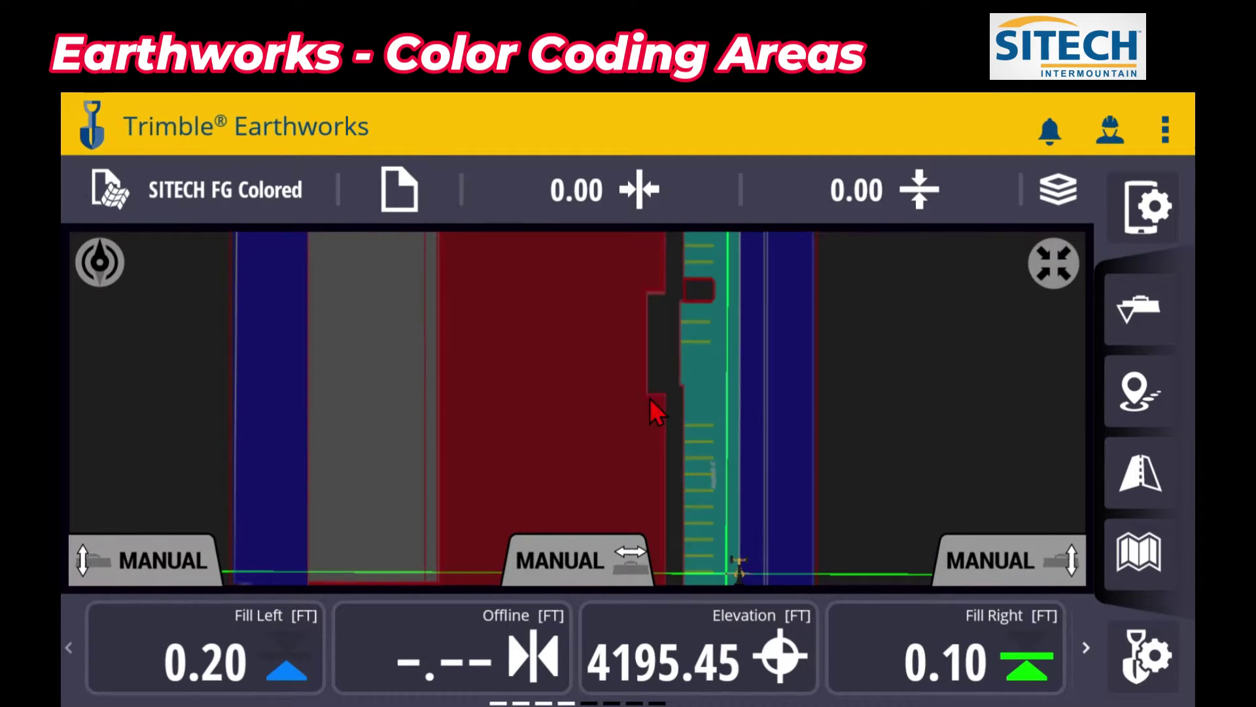
pyautogui.moveTo(650, 398); pyautogui.dragTo(776, 553)
pyautogui.moveTo(757, 395); pyautogui.dragTo(779, 596)
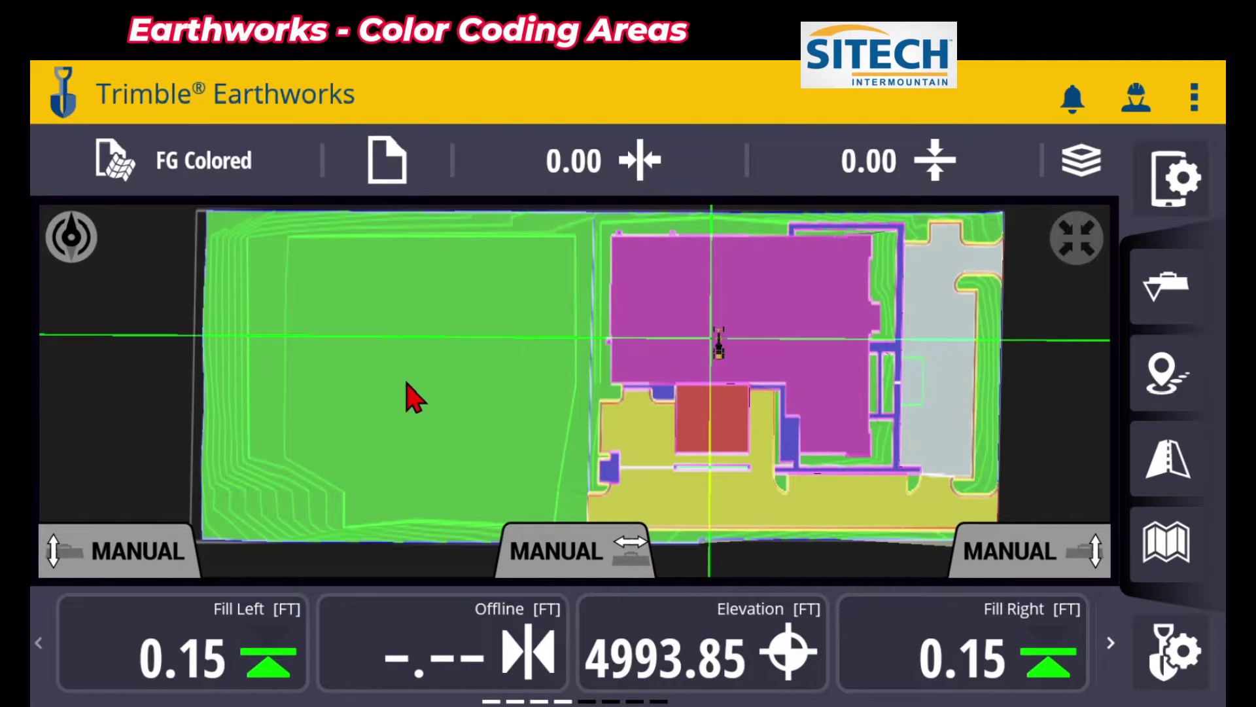
# Examine the color-coded building, sidewalk, pavement and landscape areas of the FG Colored design in plan view
pyautogui.moveTo(499, 410); pyautogui.dragTo(462, 388)
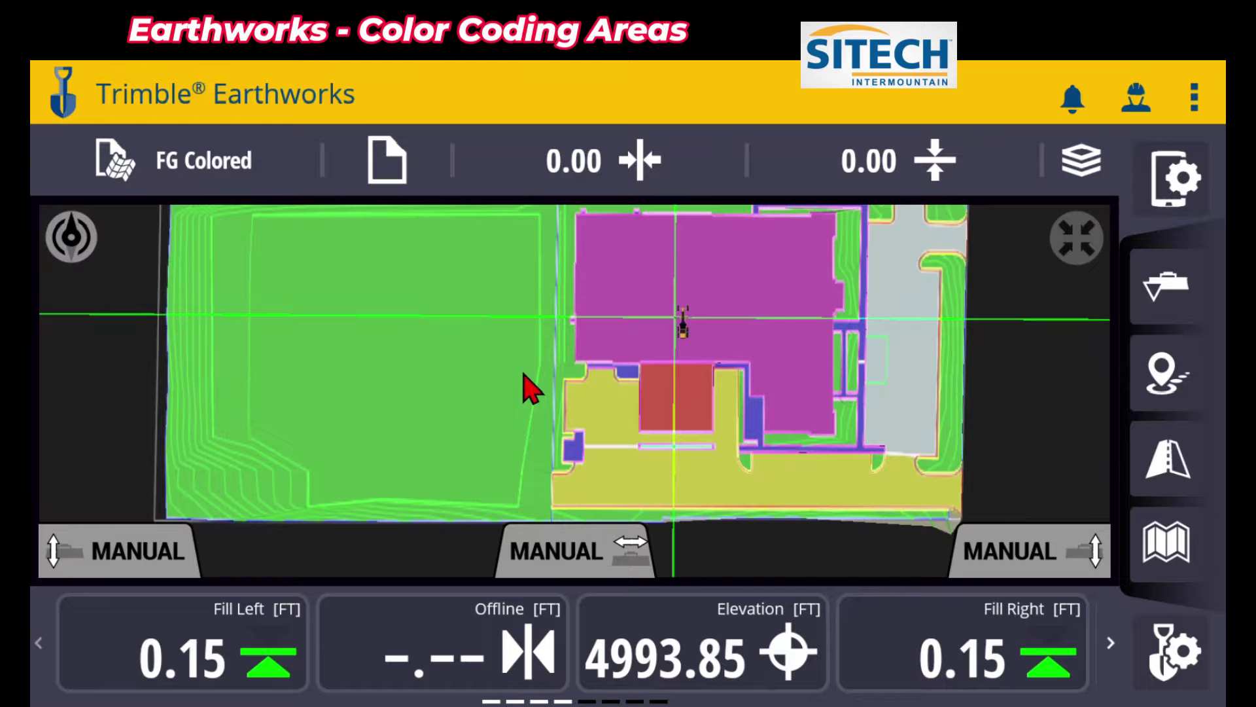
pyautogui.moveTo(779, 325); pyautogui.dragTo(761, 382)
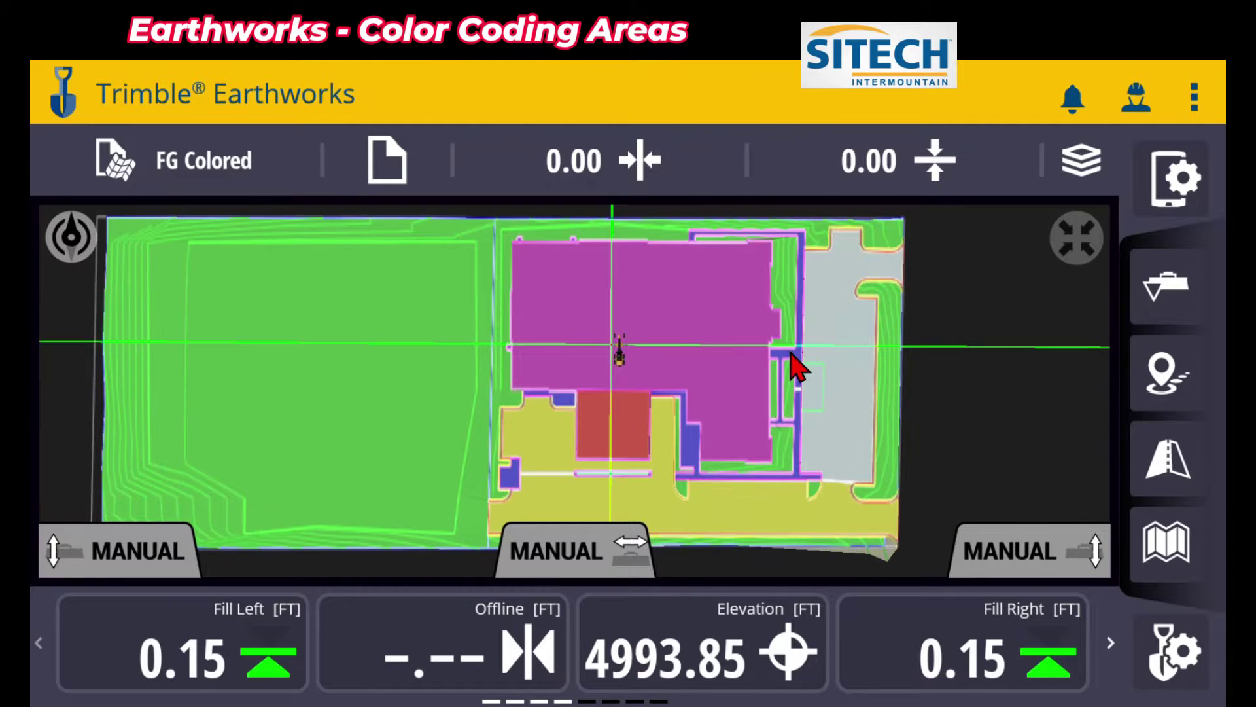
pyautogui.scroll(3, 805, 373)
pyautogui.moveTo(791, 449); pyautogui.dragTo(746, 330)
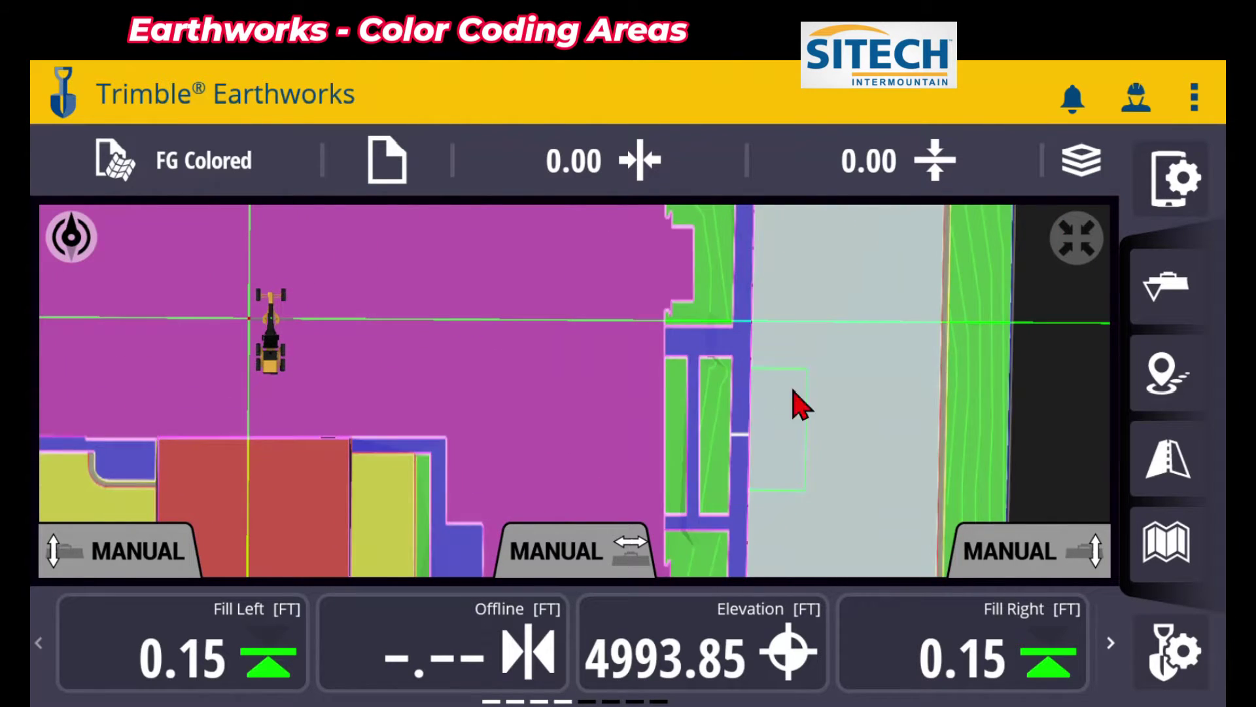
pyautogui.moveTo(834, 418); pyautogui.dragTo(816, 273)
pyautogui.moveTo(805, 376); pyautogui.dragTo(800, 301)
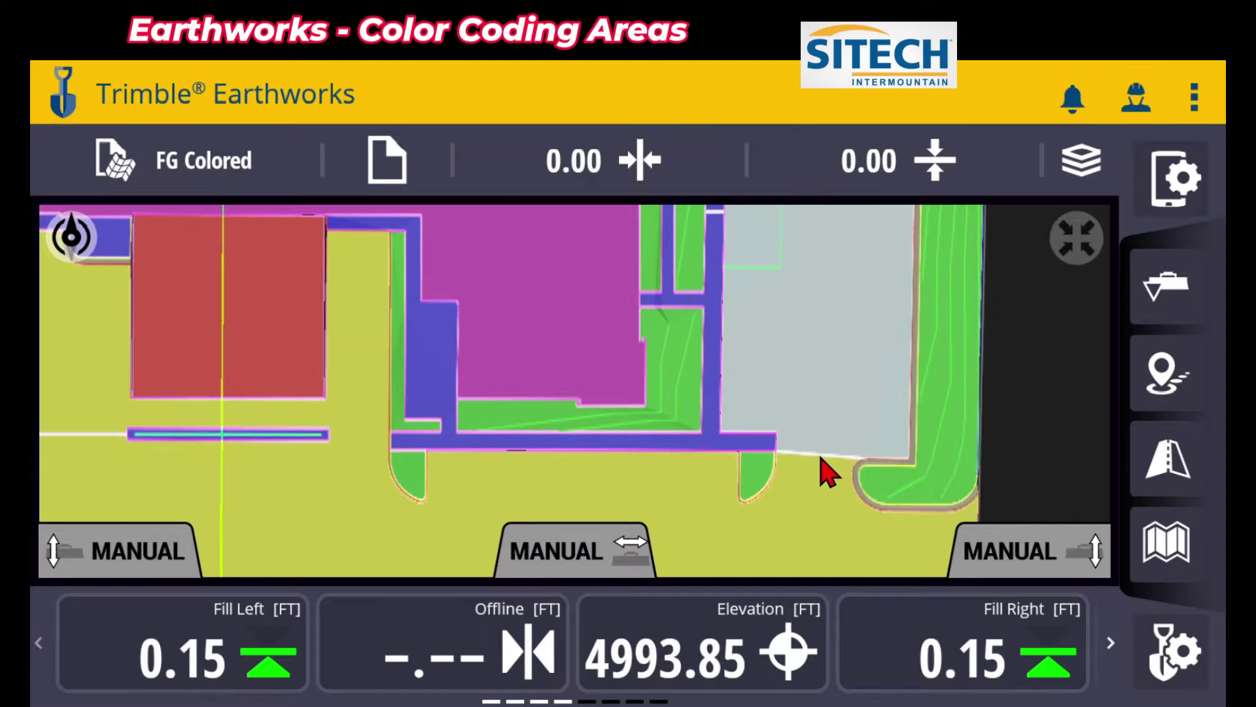
pyautogui.moveTo(813, 511)
pyautogui.mouseDown()
pyautogui.moveTo(831, 406)
pyautogui.moveTo(777, 401)
pyautogui.mouseUp()
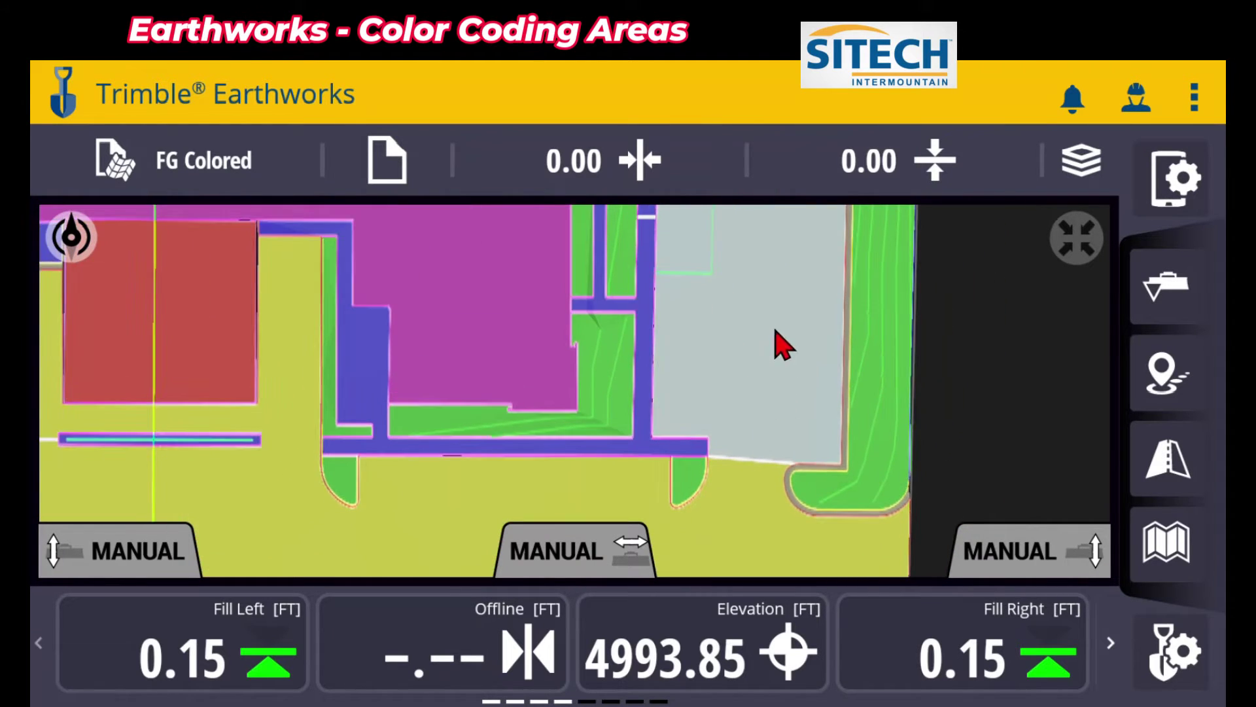
pyautogui.moveTo(782, 342)
pyautogui.mouseDown()
pyautogui.moveTo(765, 423)
pyautogui.moveTo(791, 356)
pyautogui.mouseUp()
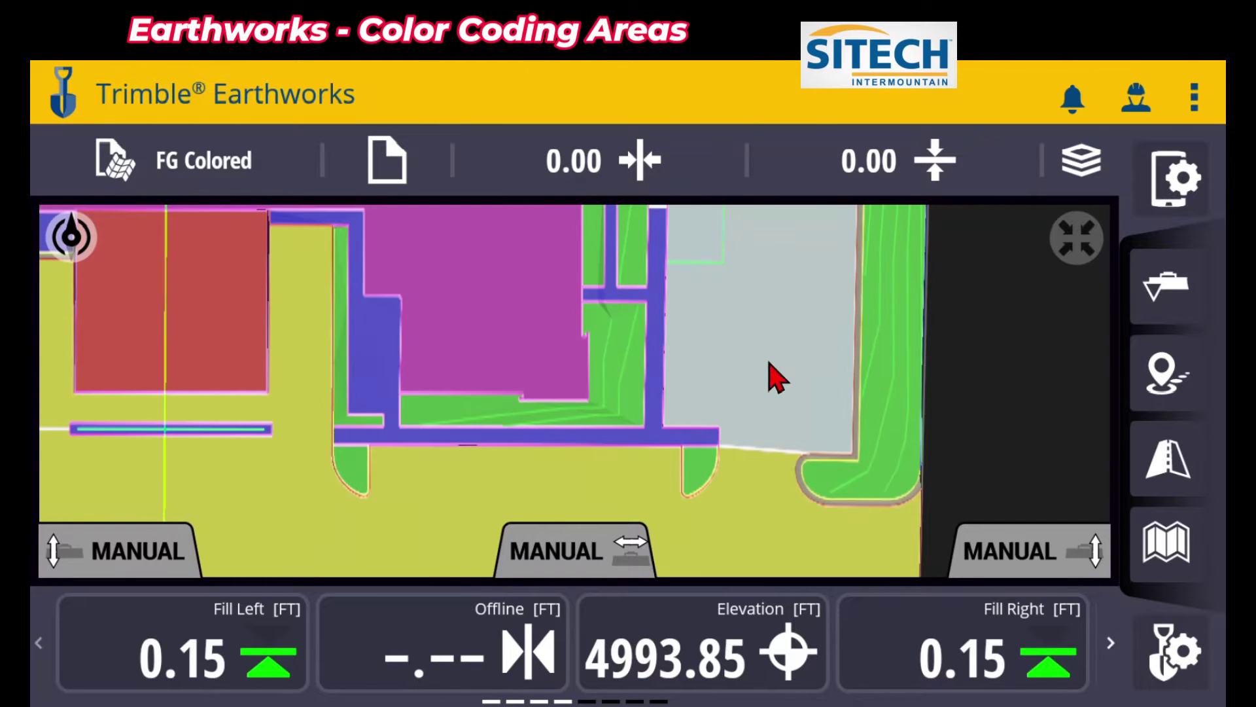
pyautogui.moveTo(674, 368)
pyautogui.mouseDown()
pyautogui.moveTo(764, 398)
pyautogui.moveTo(783, 430)
pyautogui.moveTo(854, 436)
pyautogui.mouseUp()
pyautogui.scroll(-3, 785, 398)
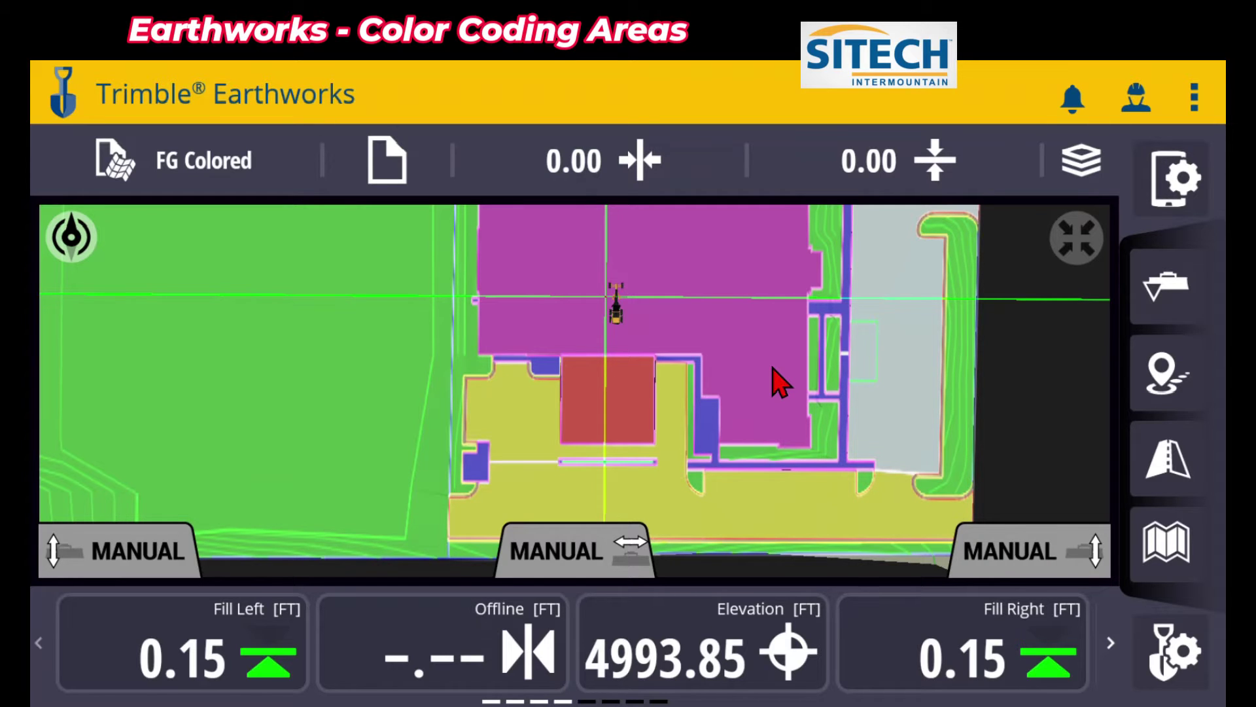
pyautogui.moveTo(738, 376); pyautogui.dragTo(817, 404)
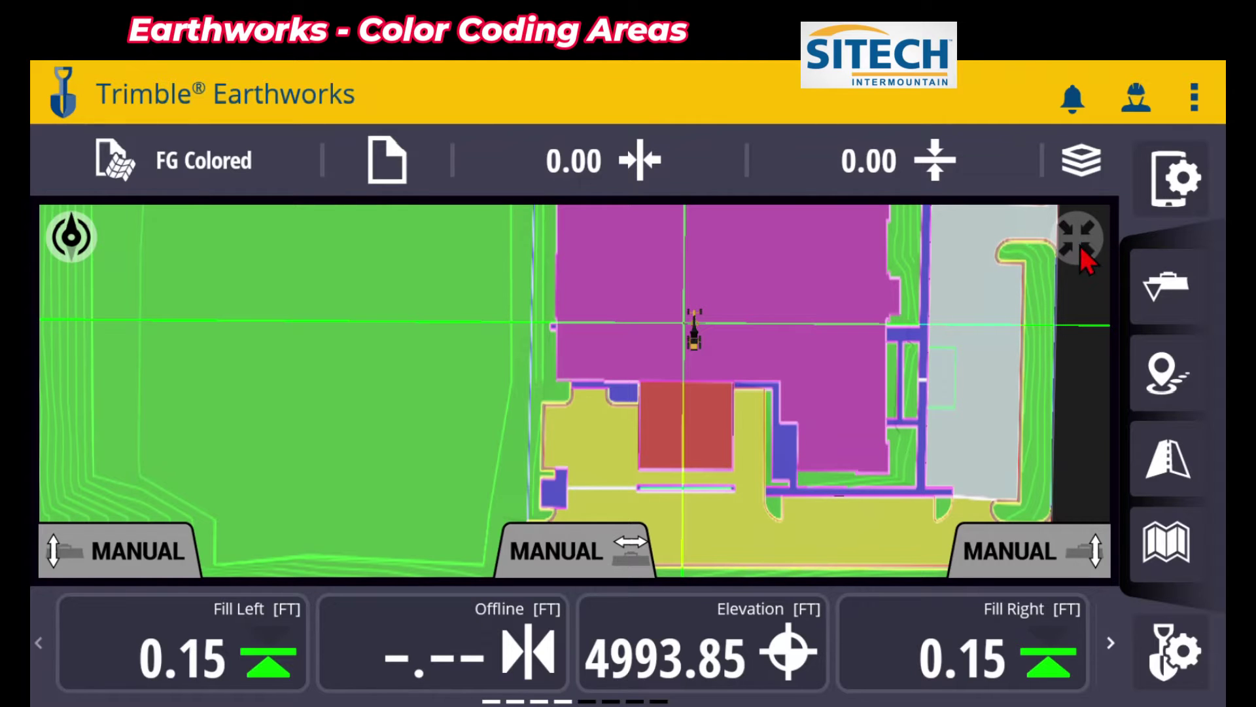
# Change the plan view of the FG Colored design to a 3D view
pyautogui.click(903, 386)
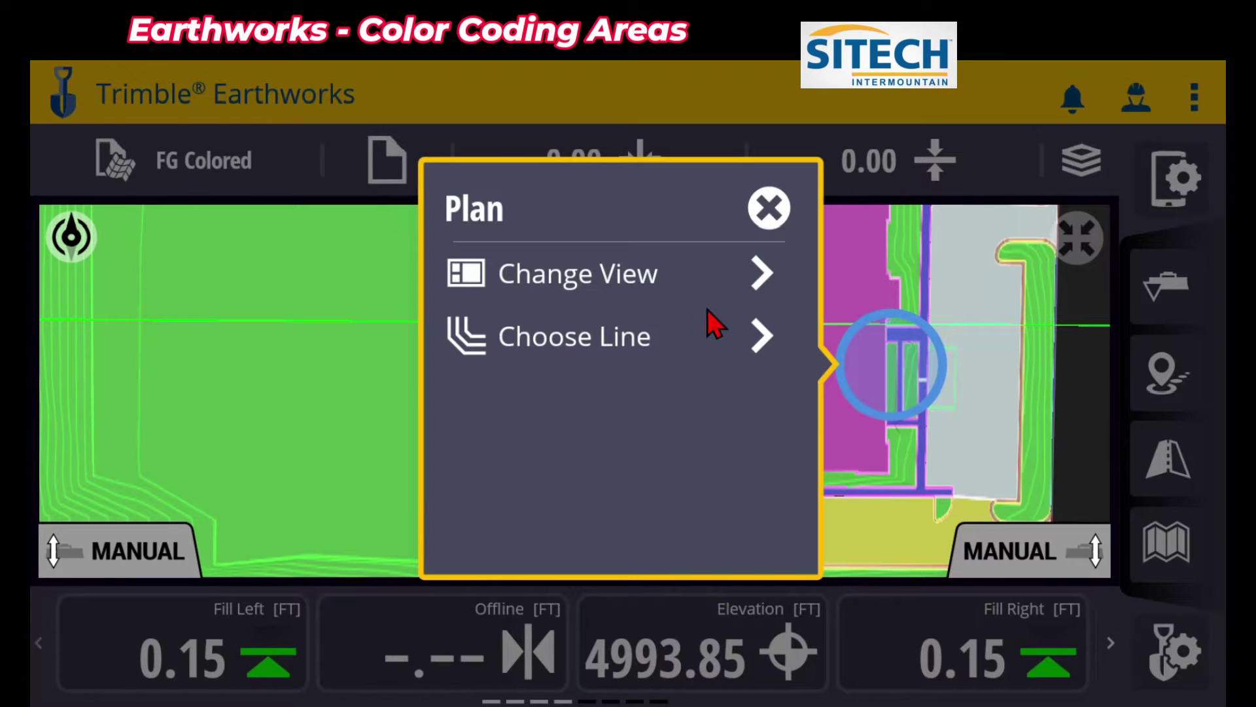
pyautogui.click(657, 268)
pyautogui.click(646, 465)
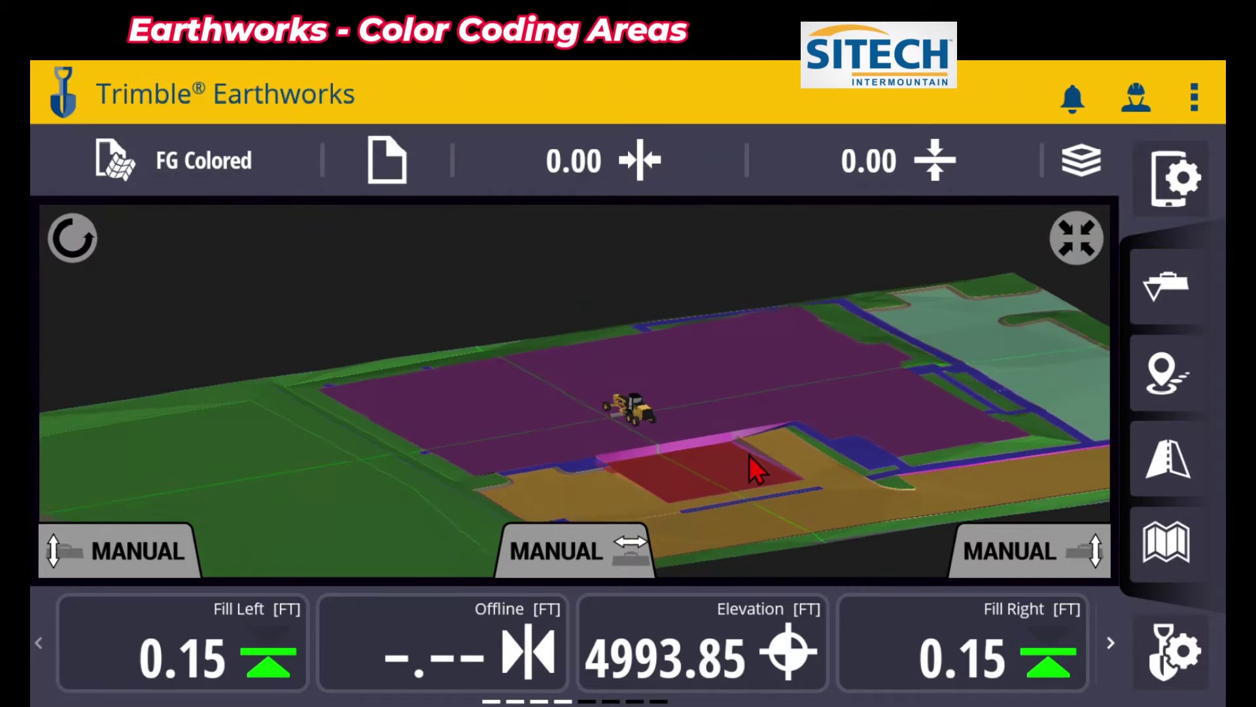
# Inspect the colored building pad, dock and pavement areas of the FG Colored design around the machine in 3D
pyautogui.moveTo(749, 454); pyautogui.dragTo(736, 566)
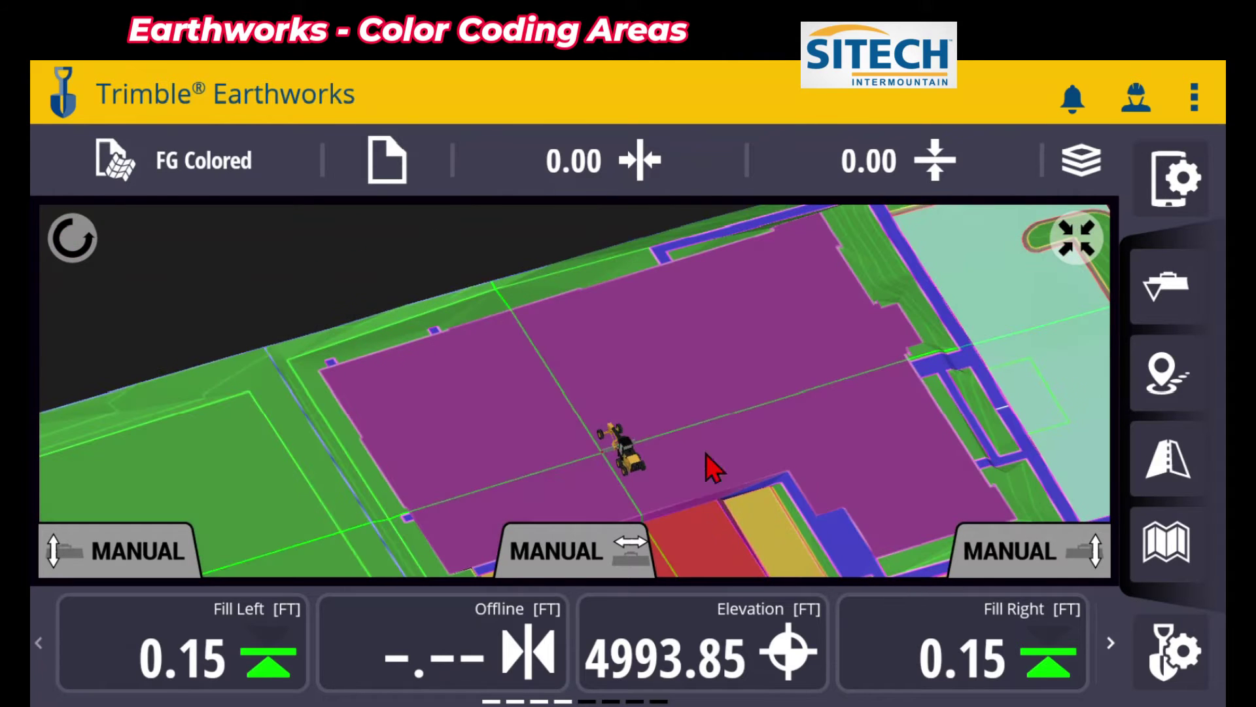
pyautogui.click(81, 249)
pyautogui.moveTo(498, 496); pyautogui.dragTo(419, 371)
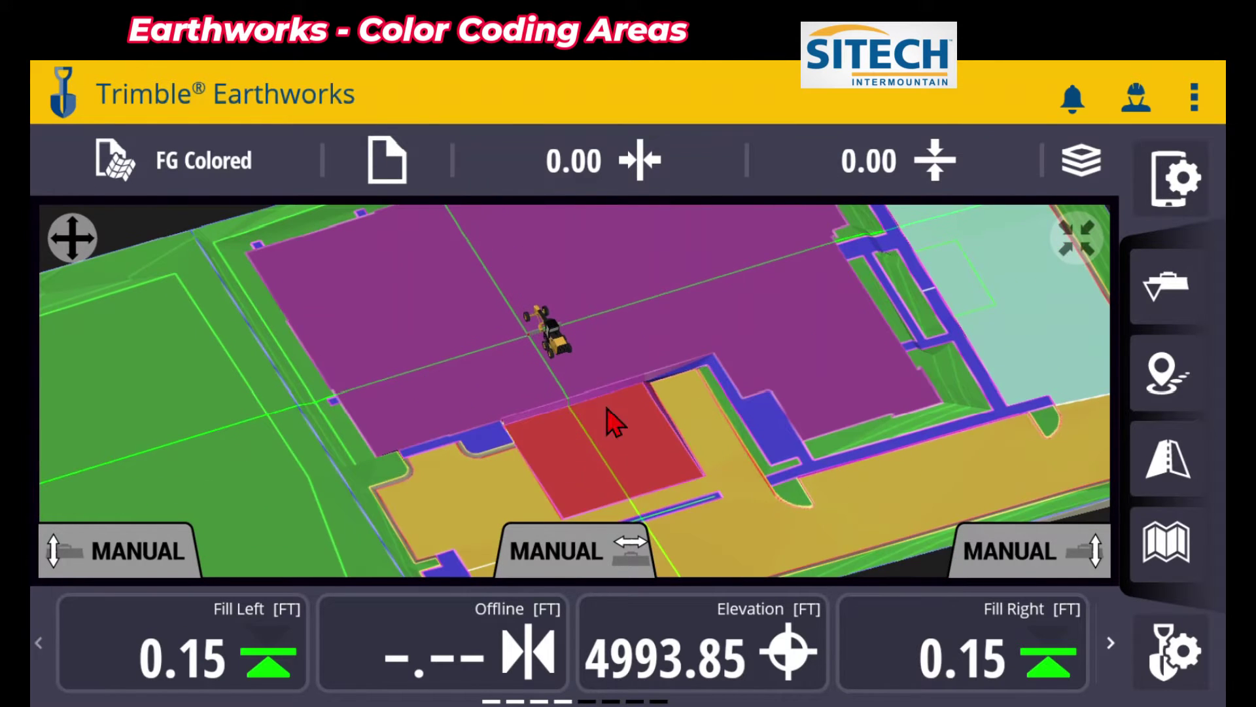
pyautogui.moveTo(819, 360); pyautogui.dragTo(721, 384)
pyautogui.moveTo(831, 386); pyautogui.dragTo(833, 488)
pyautogui.moveTo(712, 451); pyautogui.dragTo(750, 329)
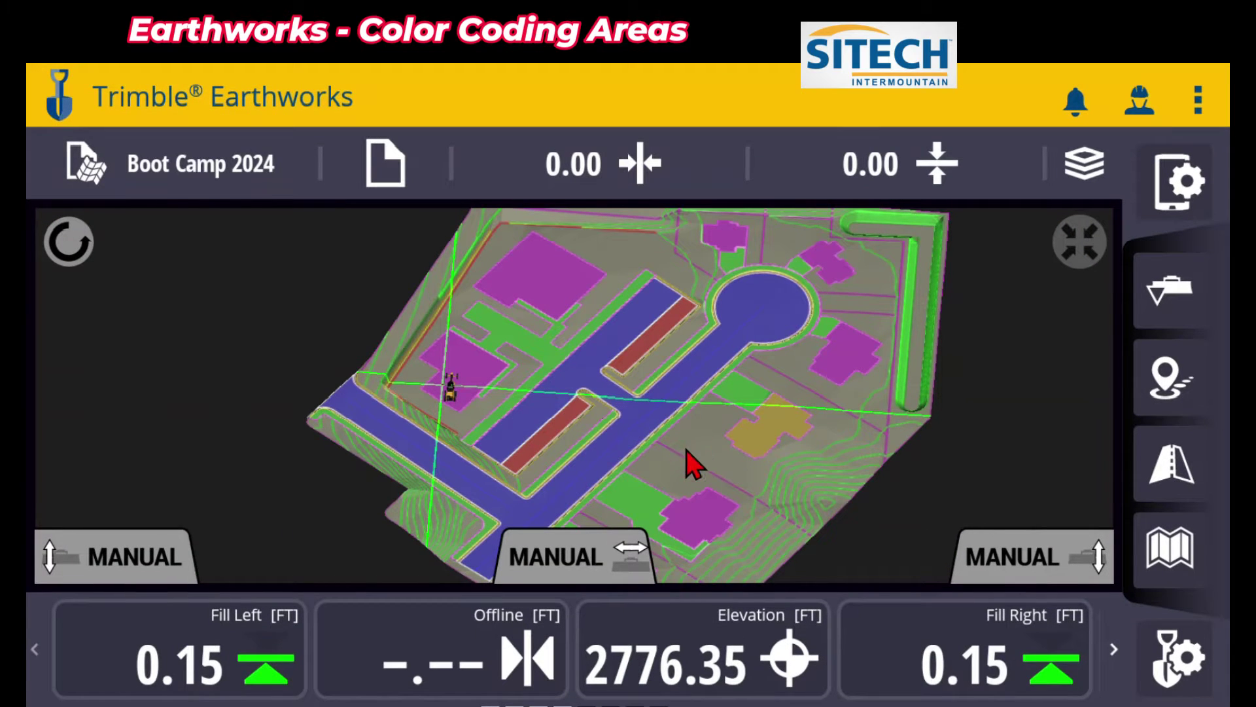
# Examine the colored roads, parking stalls, sidewalks and house pads of the Boot Camp 2024 design in 3D
pyautogui.moveTo(686, 448); pyautogui.dragTo(733, 404)
pyautogui.scroll(5, 543, 419)
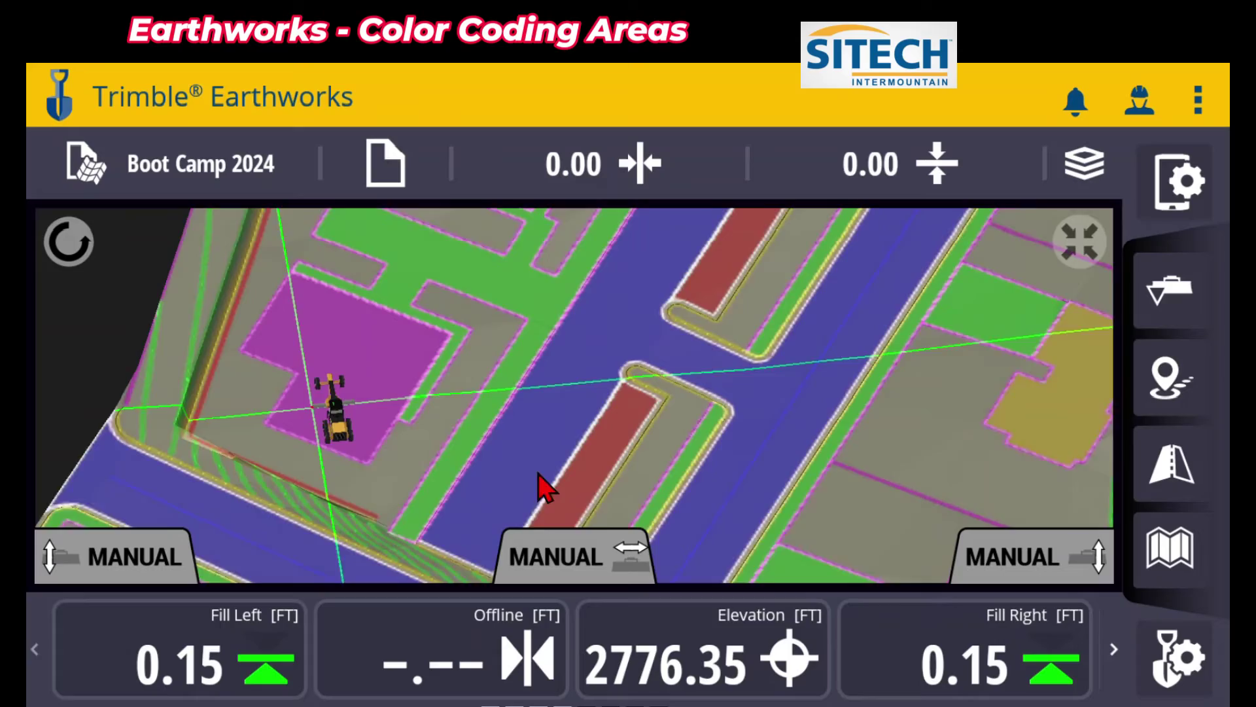
pyautogui.moveTo(497, 389); pyautogui.dragTo(735, 349)
pyautogui.scroll(5, 681, 468)
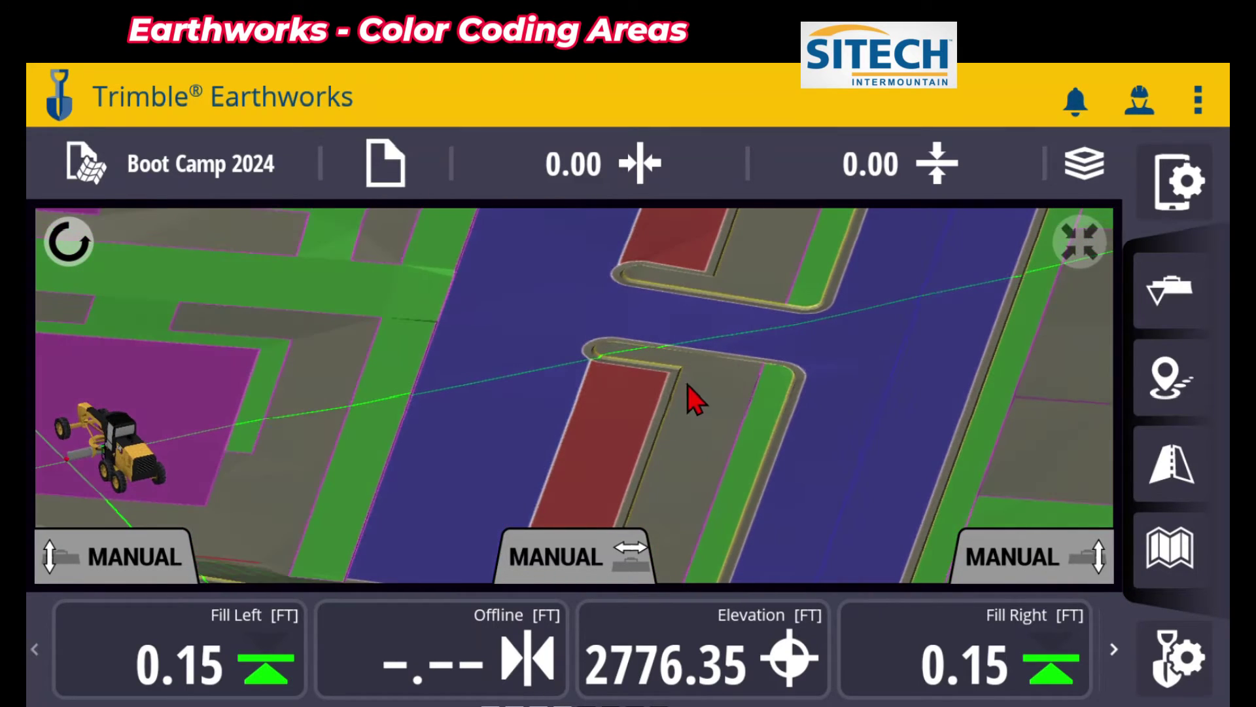
pyautogui.moveTo(623, 383); pyautogui.dragTo(737, 540)
pyautogui.scroll(-4, 725, 500)
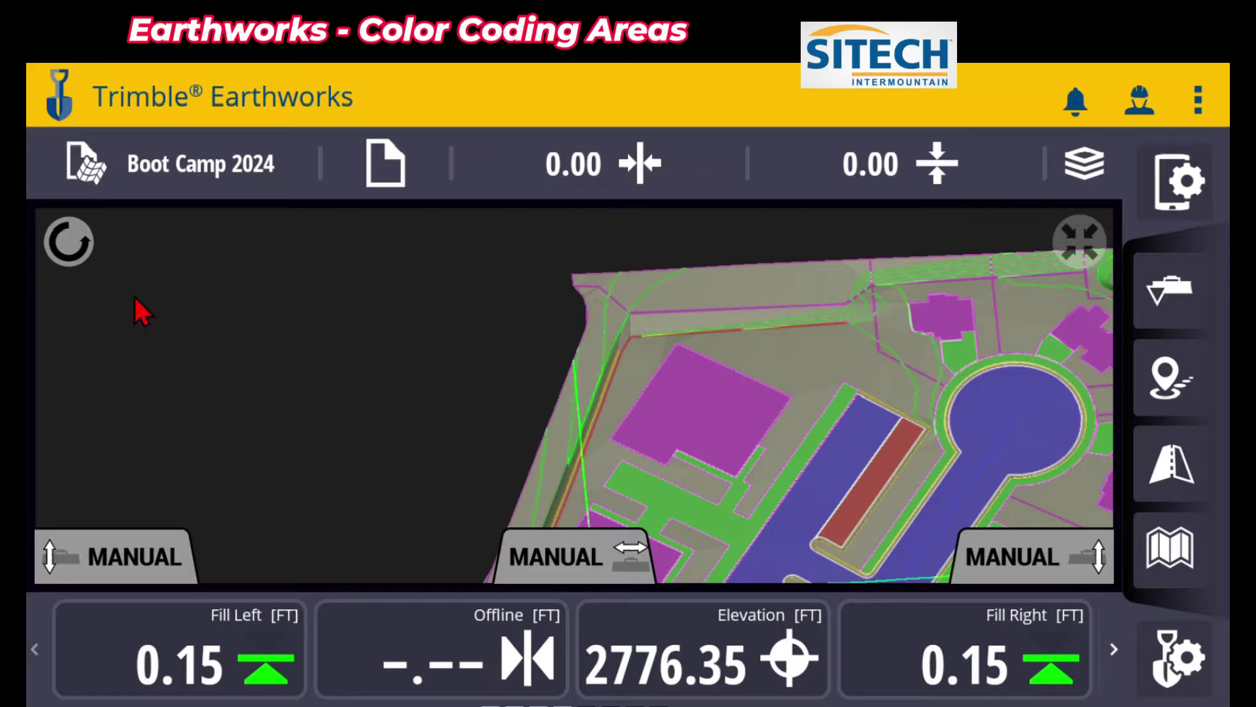
pyautogui.click(76, 252)
pyautogui.moveTo(750, 483); pyautogui.dragTo(600, 378)
pyautogui.moveTo(660, 456); pyautogui.dragTo(591, 361)
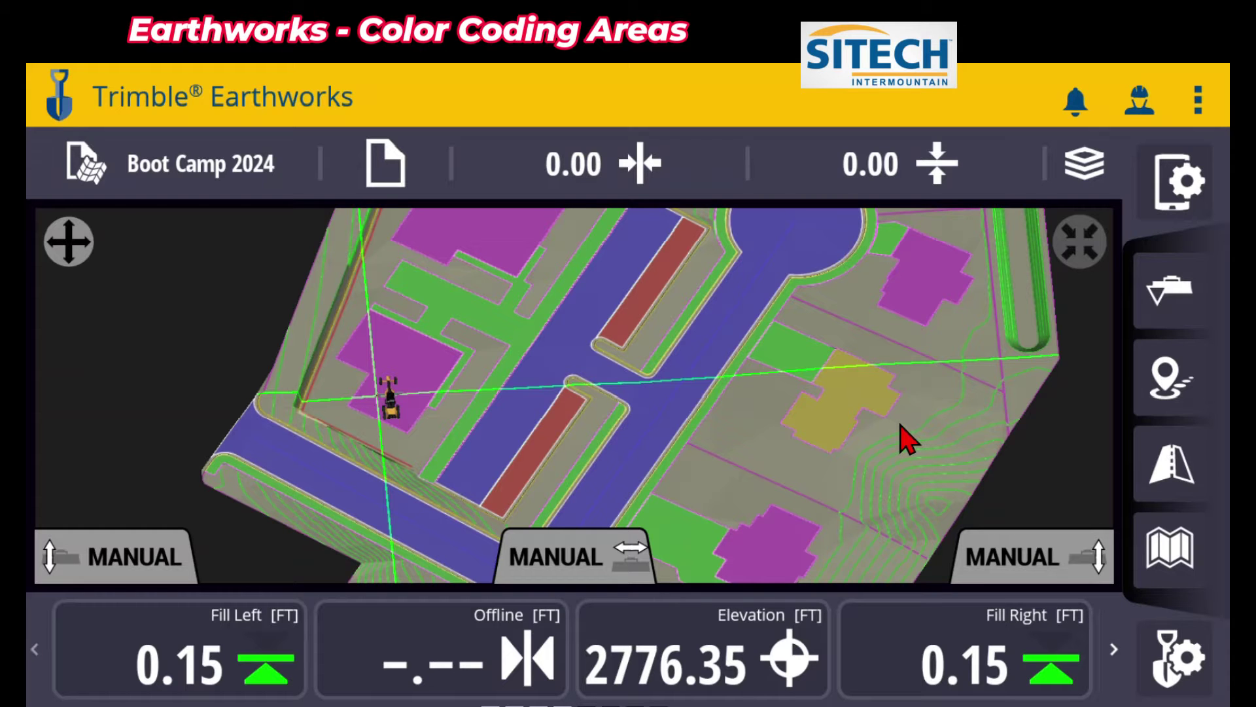
# Open the Layers Manager for the Boot Camp 2024 design and look through its linework layers
pyautogui.click(1176, 658)
pyautogui.scroll(-3, 1024, 451)
pyautogui.scroll(-10, 1019, 435)
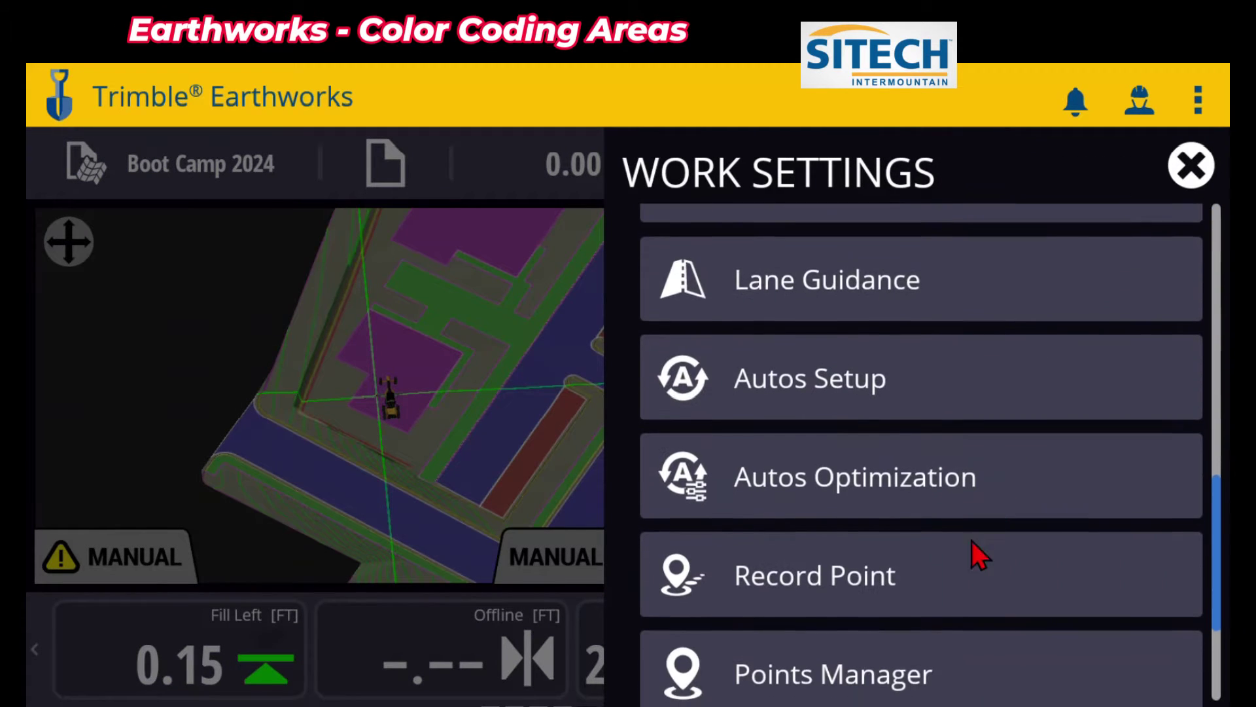
pyautogui.click(877, 589)
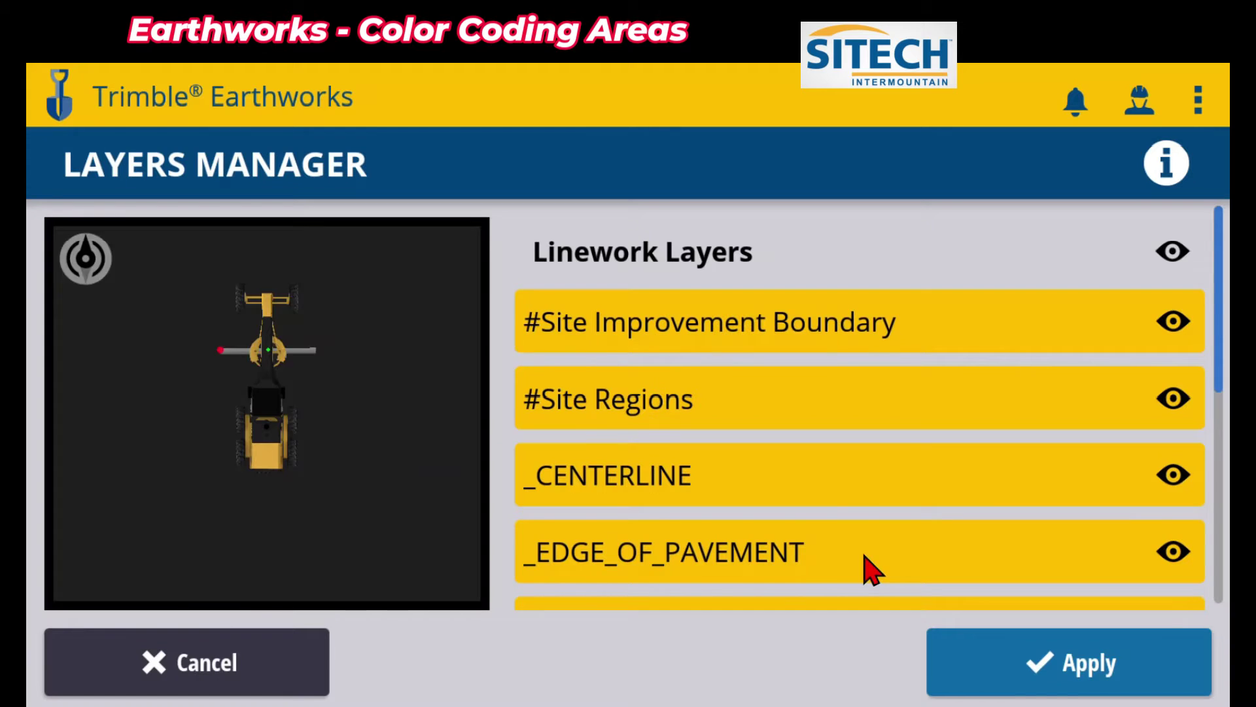
pyautogui.scroll(-3, 1026, 478)
pyautogui.scroll(3, 1023, 471)
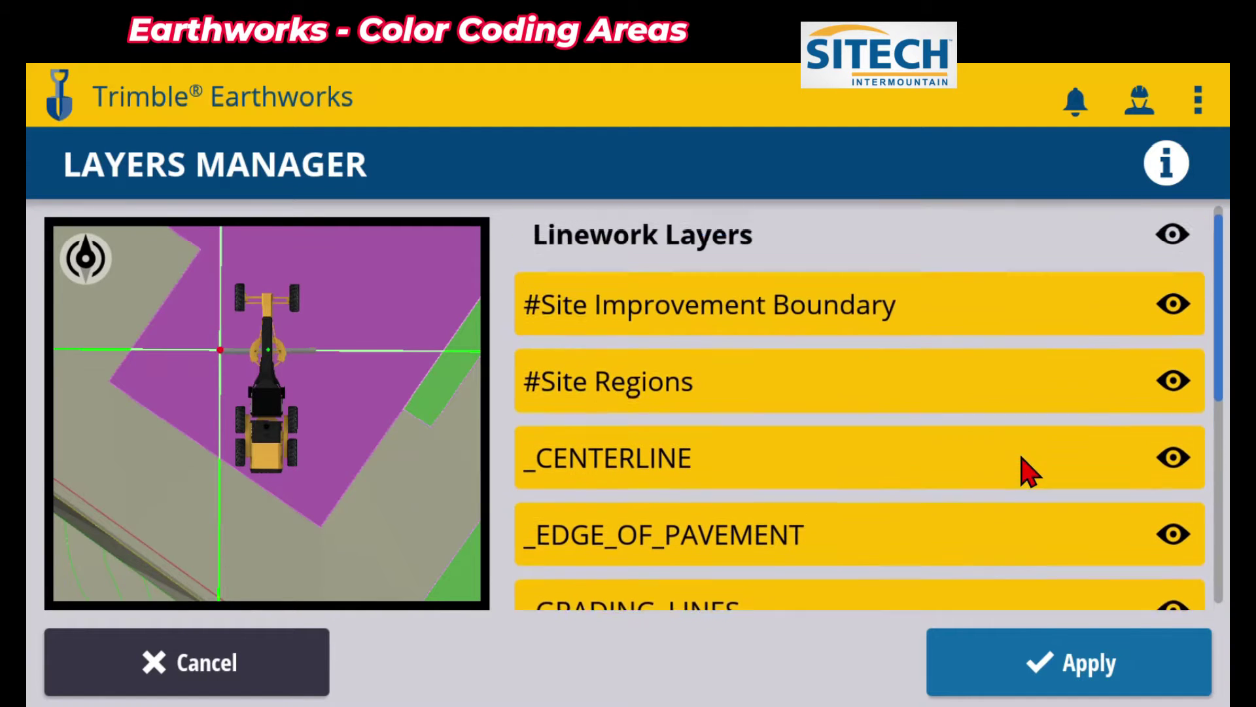
# Toggle the visibility of the #Site Improvement Boundary layer off and back on, and look through the remaining linework layers
pyautogui.click(1178, 331)
pyautogui.click(1177, 328)
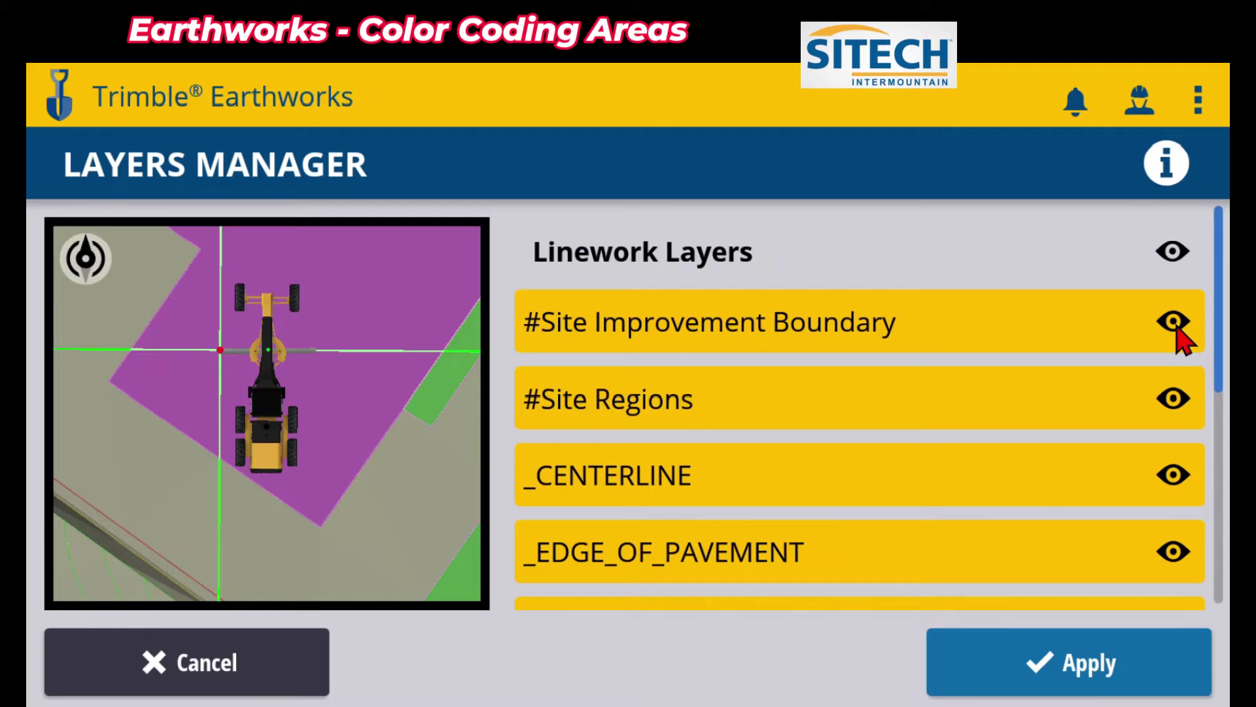
pyautogui.scroll(-5, 995, 353)
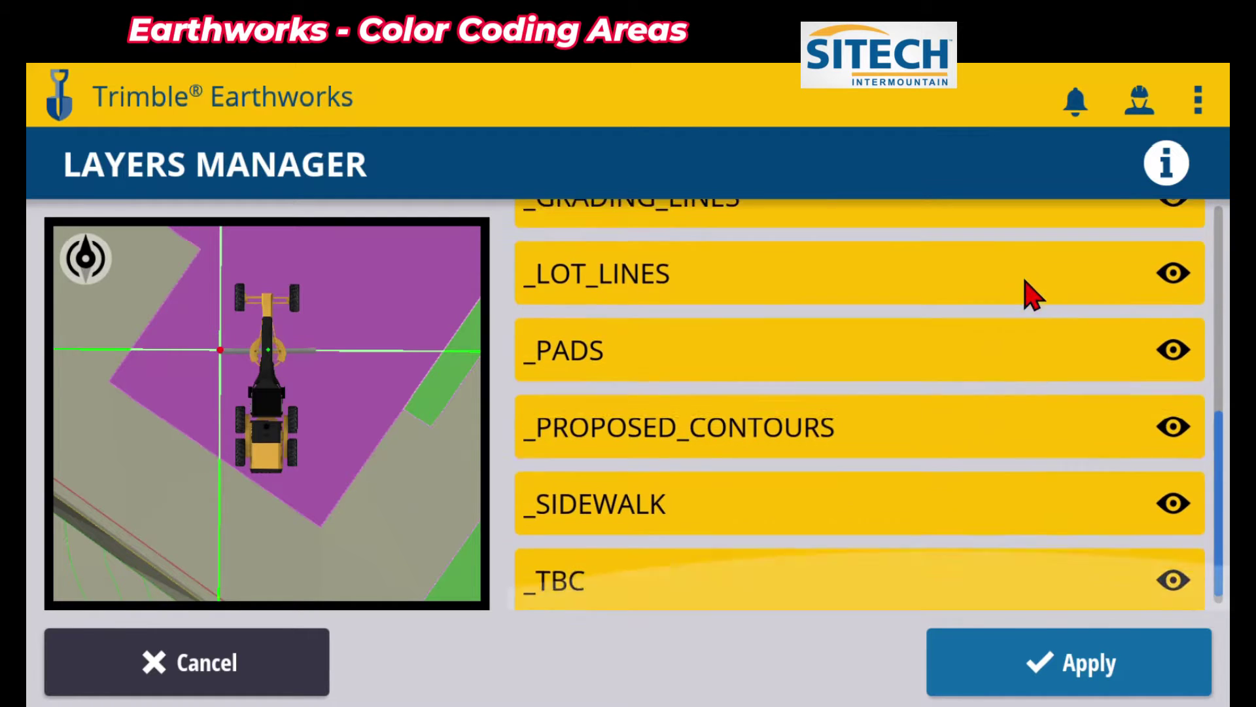
pyautogui.scroll(3, 1043, 471)
pyautogui.scroll(3, 1043, 471)
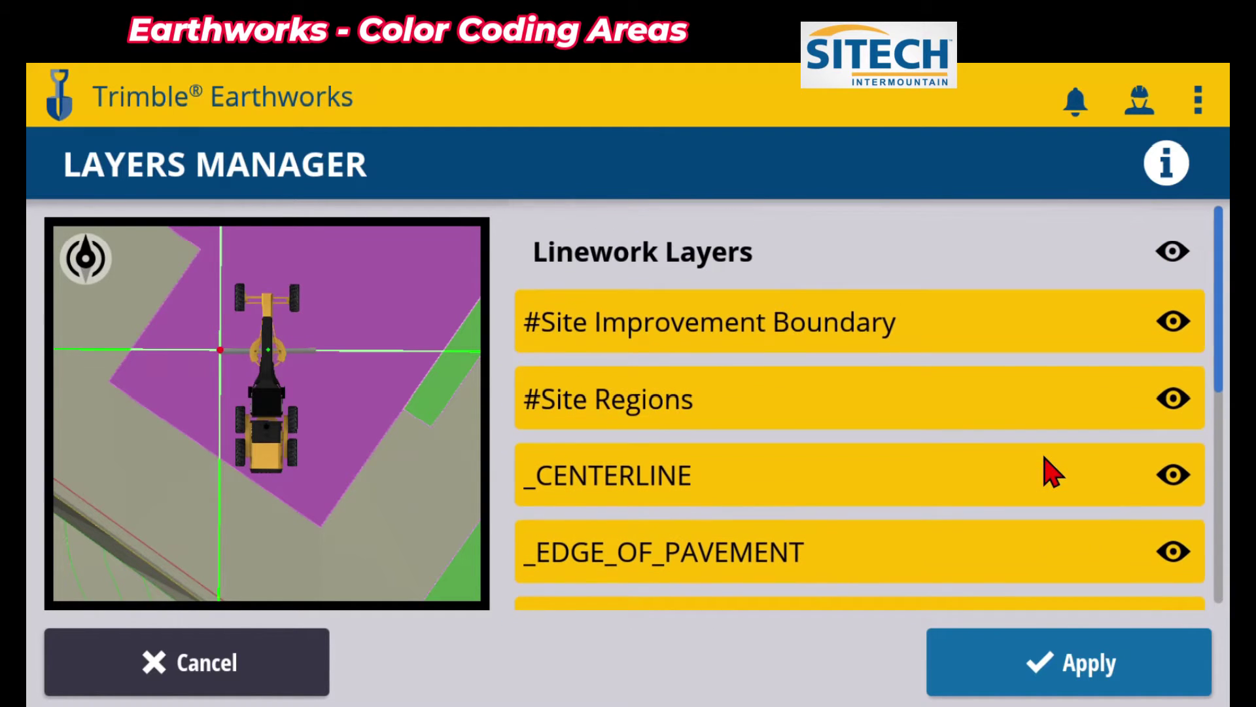
# Hide the #Site Regions linework layer, apply the change, and view the design without its area colors
pyautogui.click(1174, 400)
pyautogui.click(1056, 667)
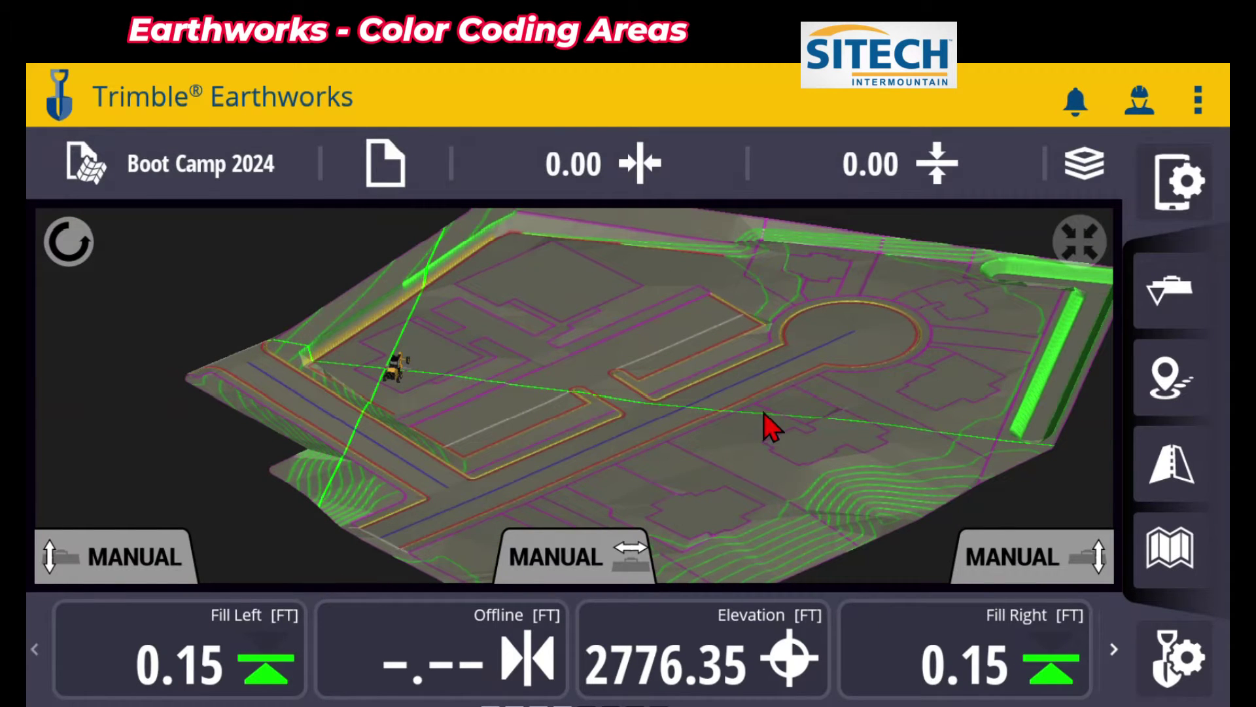
pyautogui.moveTo(637, 413); pyautogui.dragTo(709, 522)
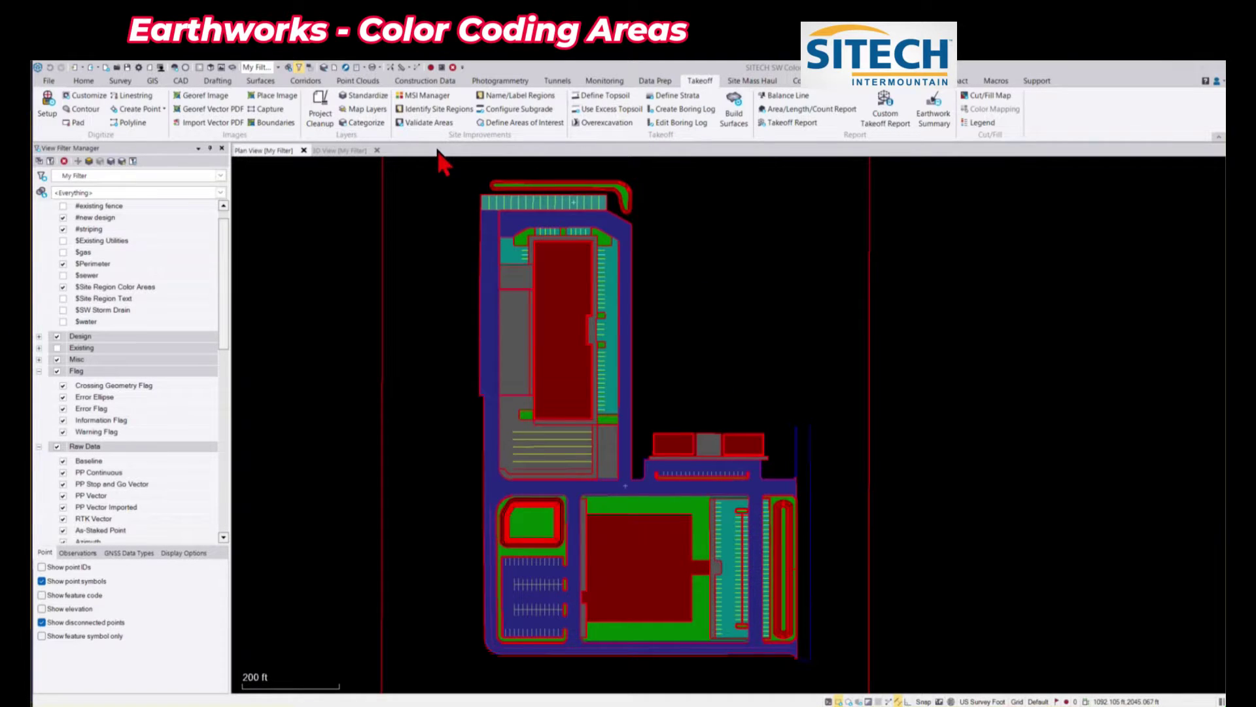
# Switch to the Trimble Business Center project and examine the color-coded site regions in its plan view
pyautogui.scroll(3, 543, 393)
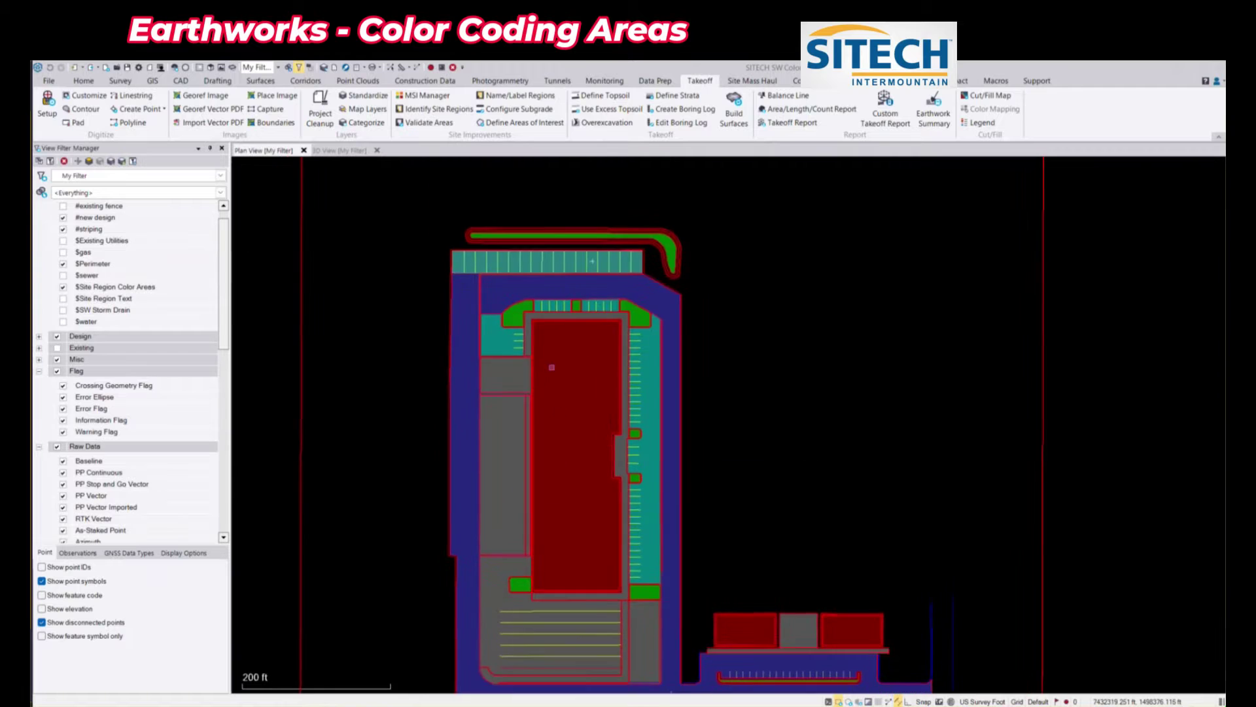
pyautogui.scroll(4, 551, 367)
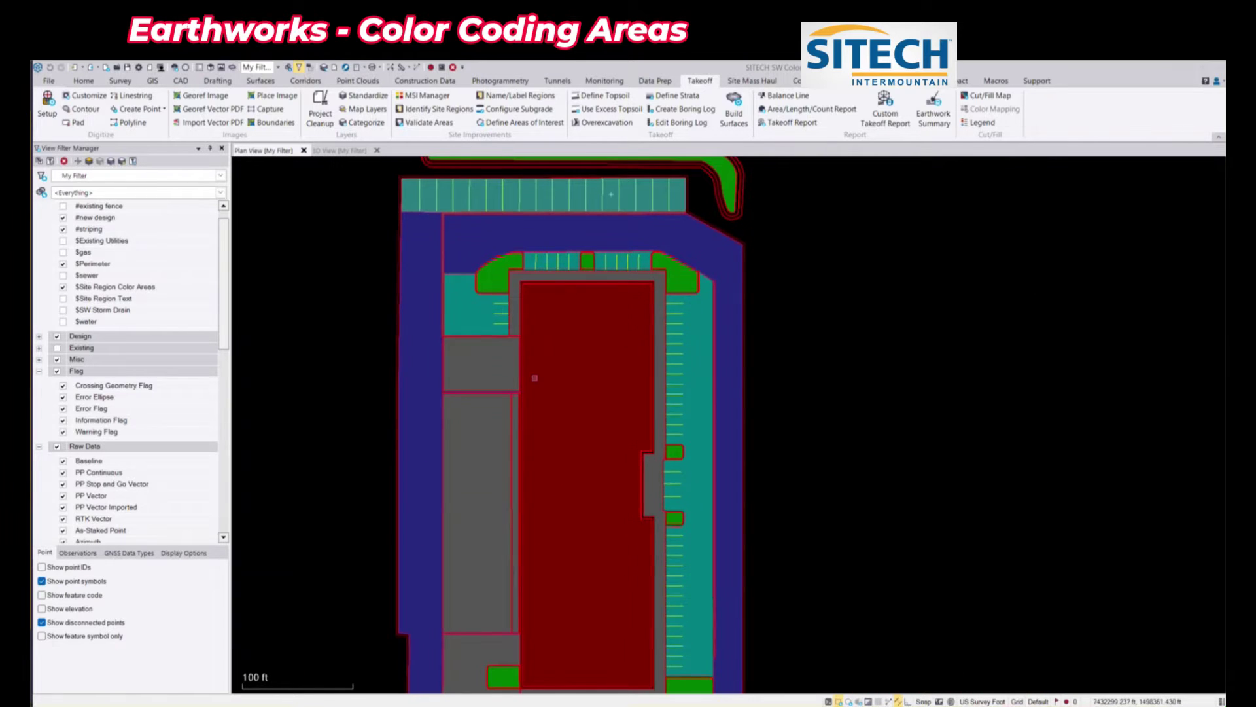
pyautogui.scroll(-2, 551, 392)
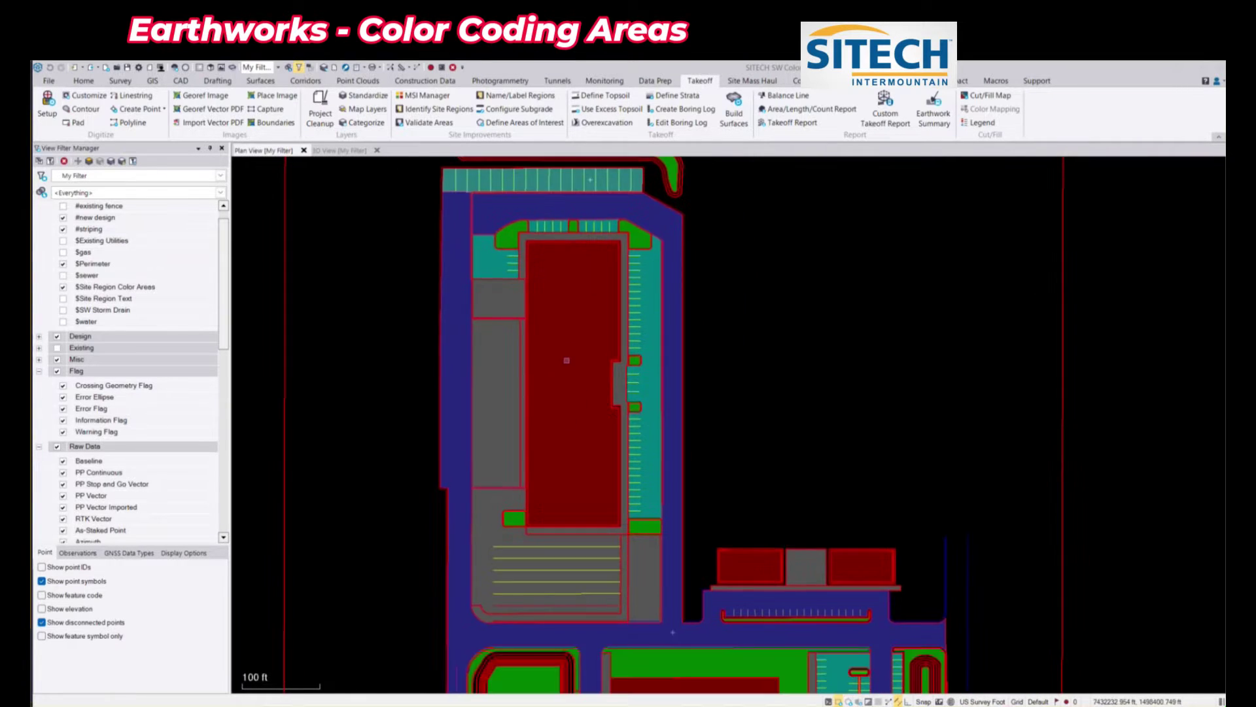
pyautogui.moveTo(569, 438); pyautogui.dragTo(567, 385, button='middle')
pyautogui.moveTo(601, 455); pyautogui.dragTo(611, 384, button='middle')
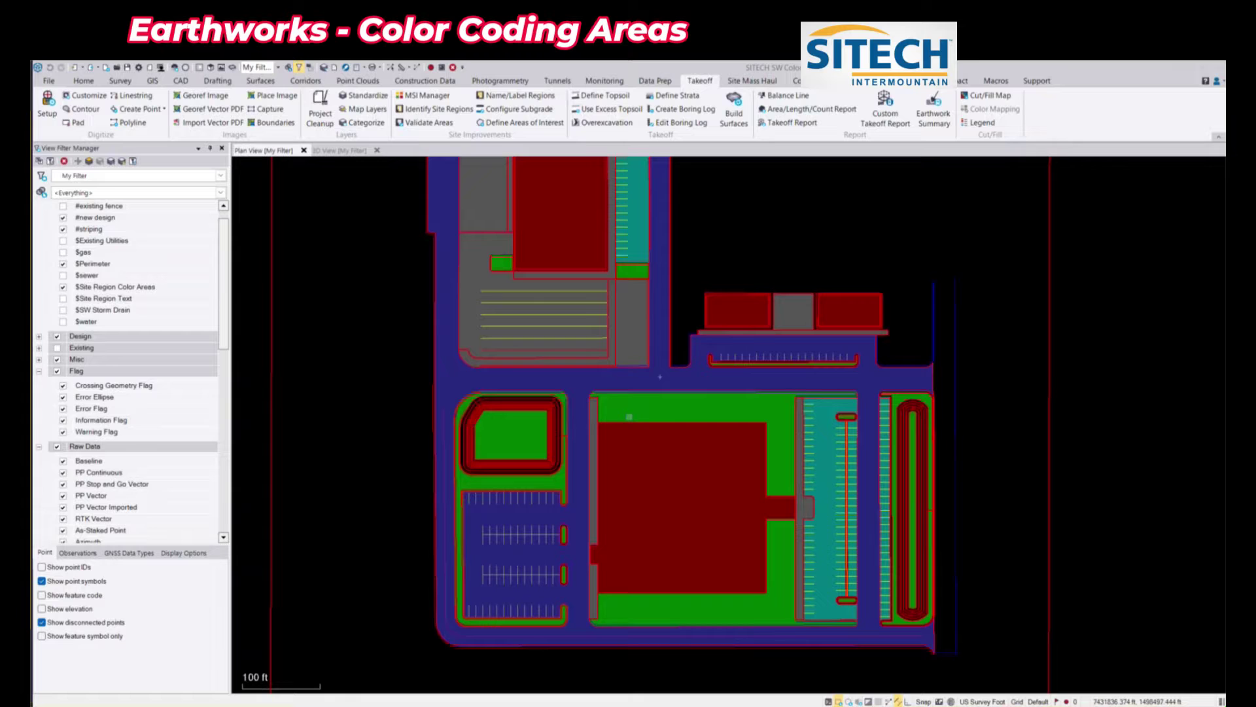
pyautogui.scroll(8, 628, 379)
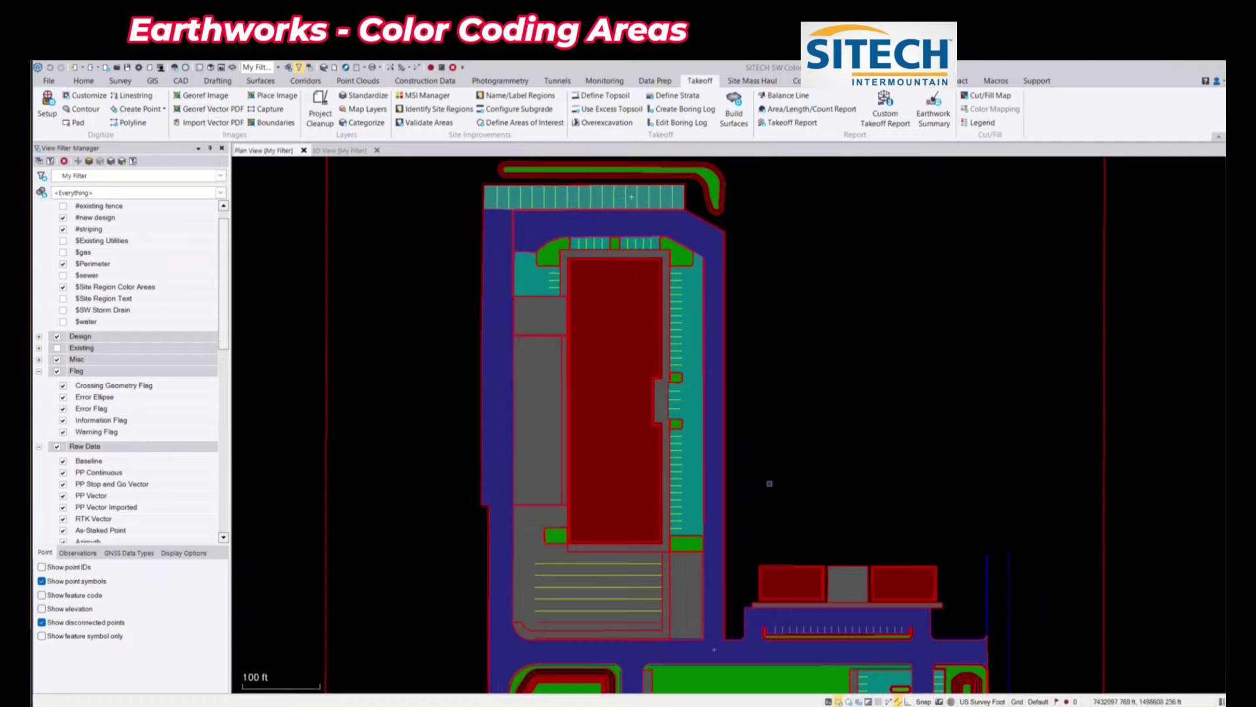
pyautogui.moveTo(770, 483); pyautogui.dragTo(764, 463, button='middle')
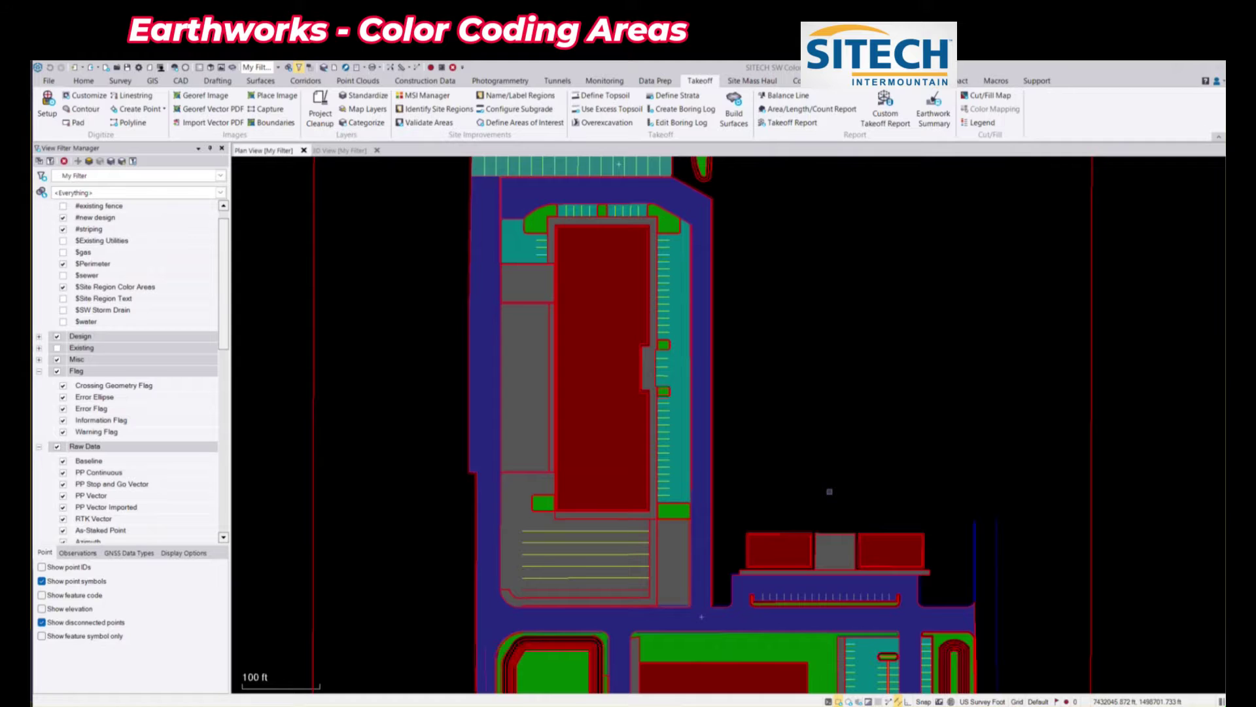
pyautogui.moveTo(829, 490); pyautogui.dragTo(839, 443, button='middle')
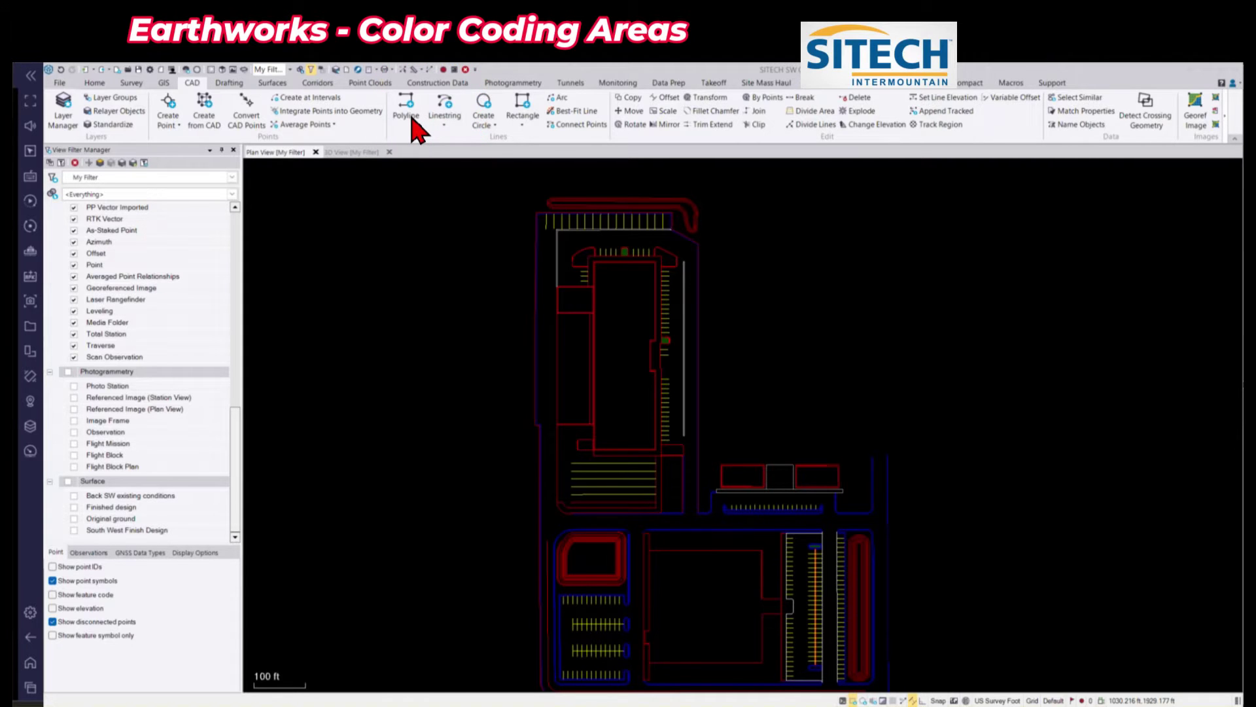
# Find the Polygon line type and examine the pavement areas around the large building in the plan view
pyautogui.click(444, 128)
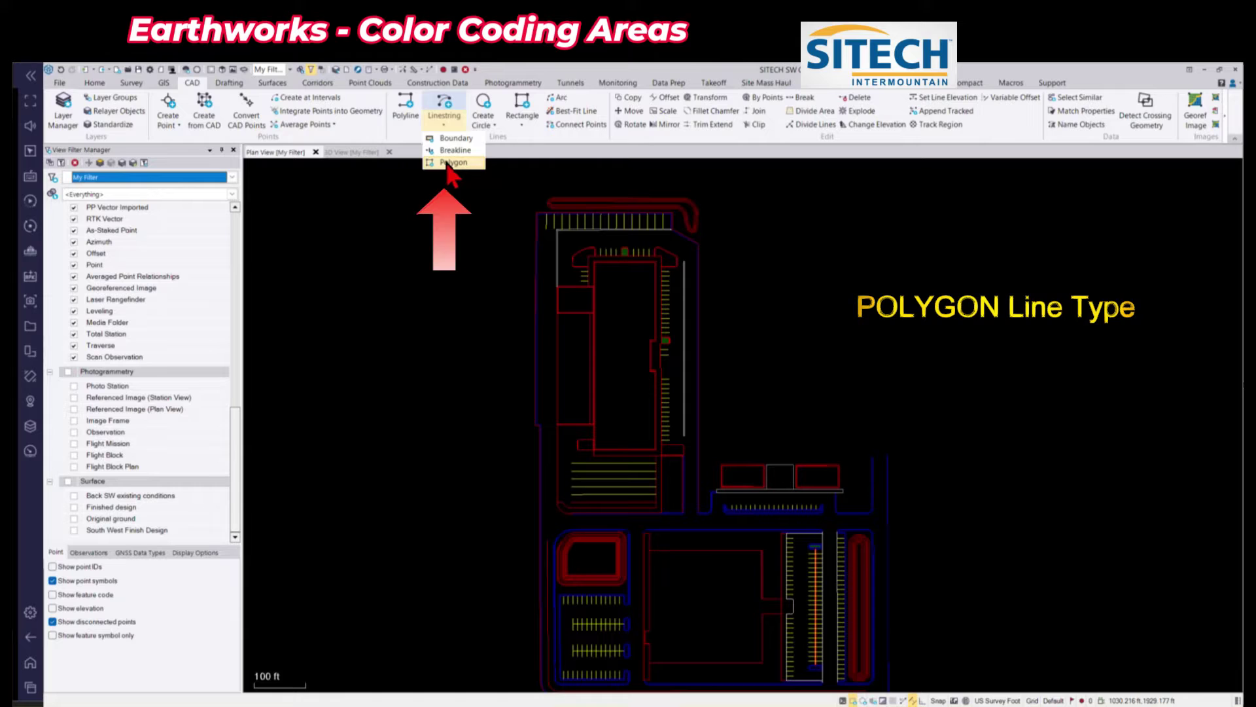
pyautogui.click(451, 162)
pyautogui.scroll(3, 673, 412)
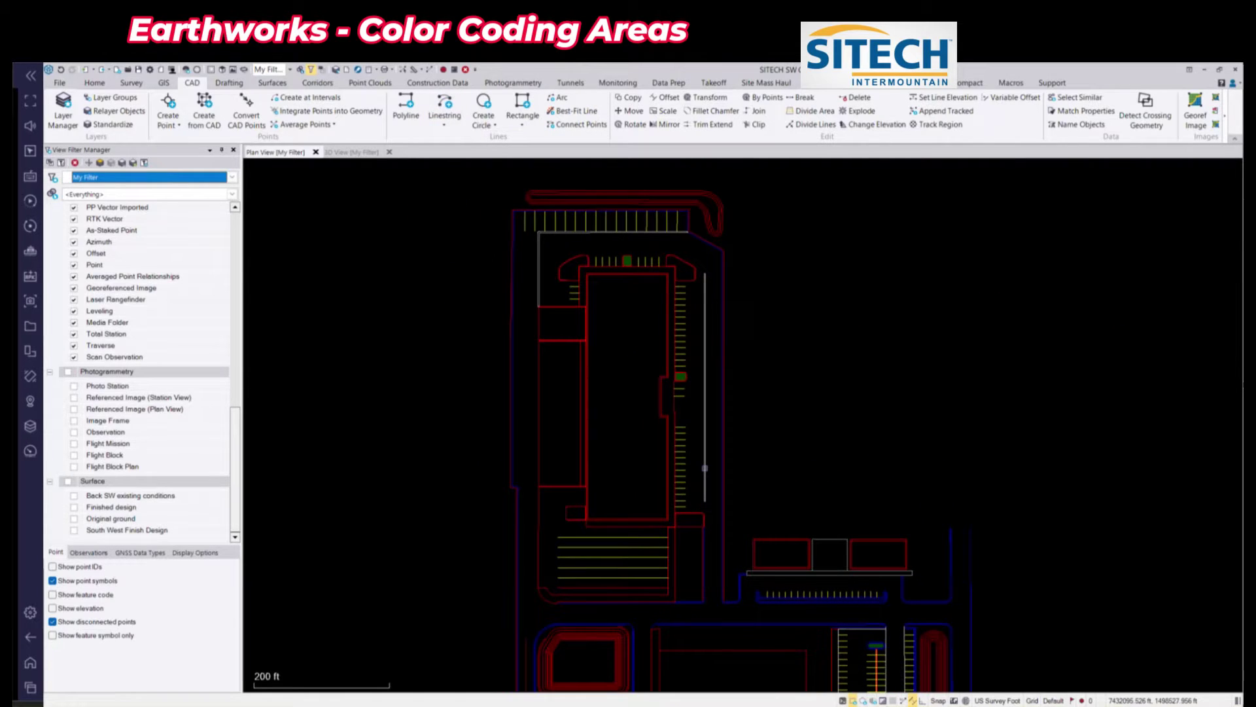
pyautogui.moveTo(698, 468); pyautogui.dragTo(728, 465, button='middle')
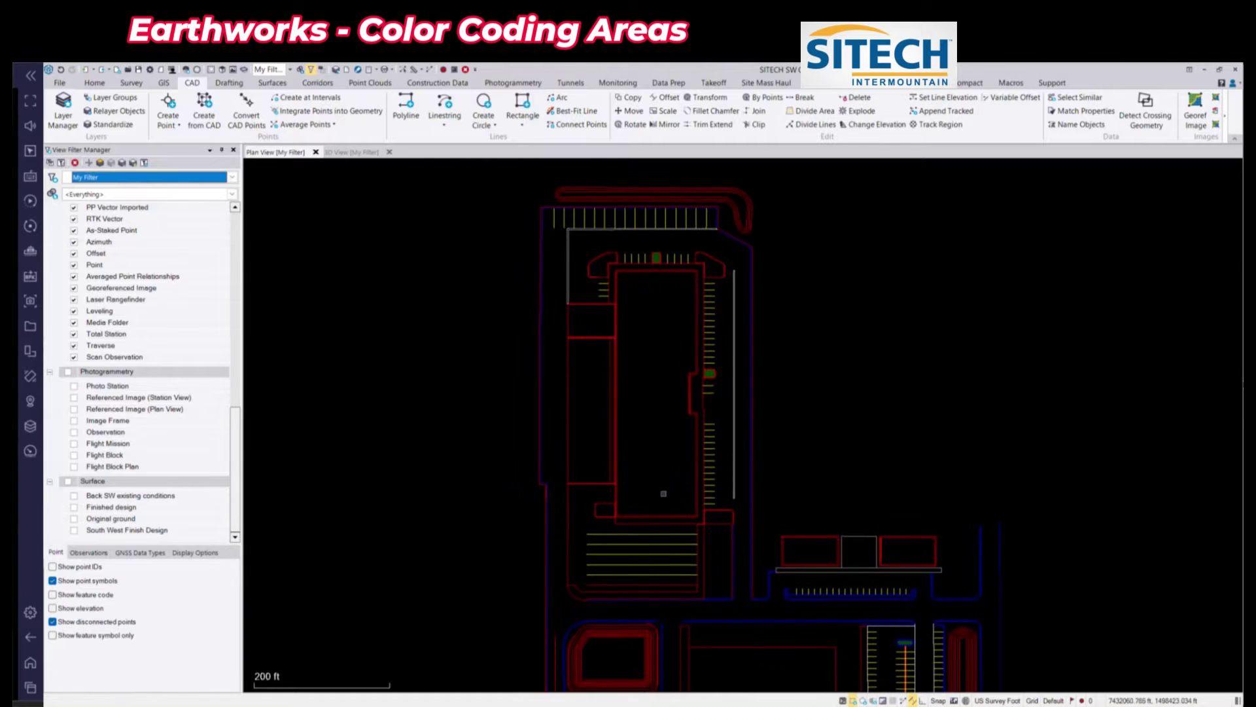
pyautogui.scroll(2, 689, 422)
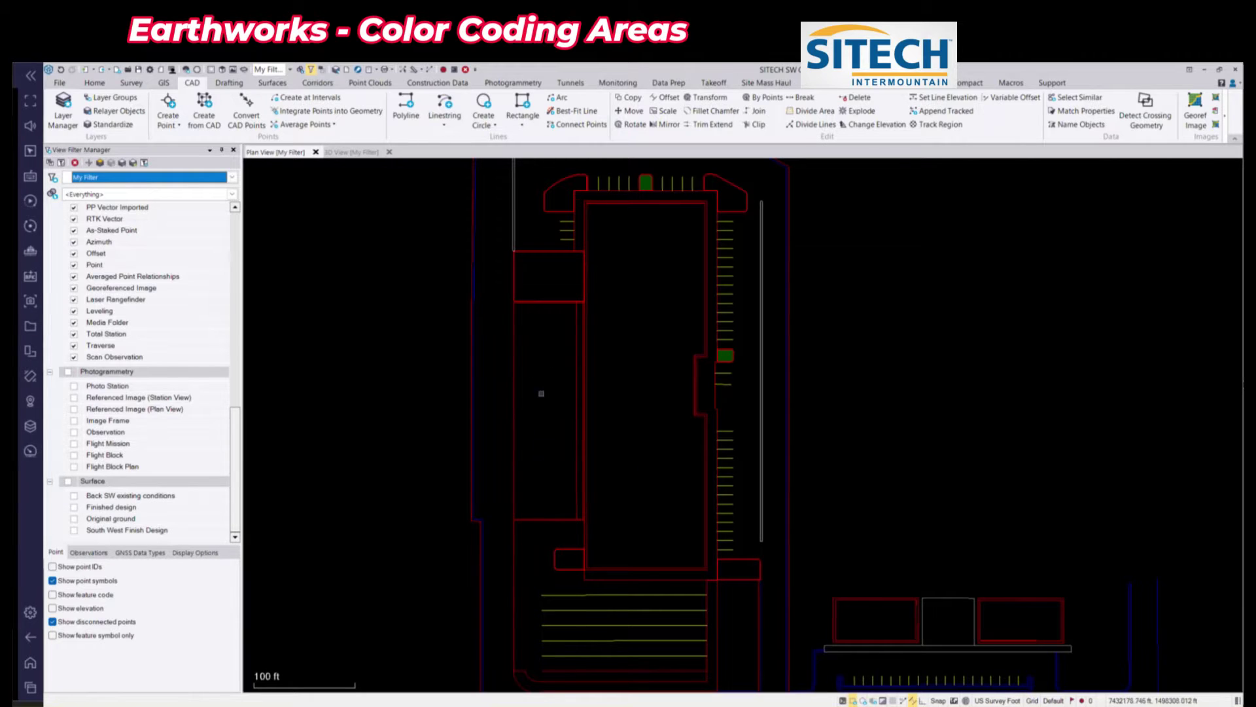
pyautogui.moveTo(512, 259); pyautogui.dragTo(516, 422, button='middle')
pyautogui.moveTo(676, 329); pyautogui.dragTo(586, 327, button='middle')
pyautogui.moveTo(667, 485); pyautogui.dragTo(649, 376, button='middle')
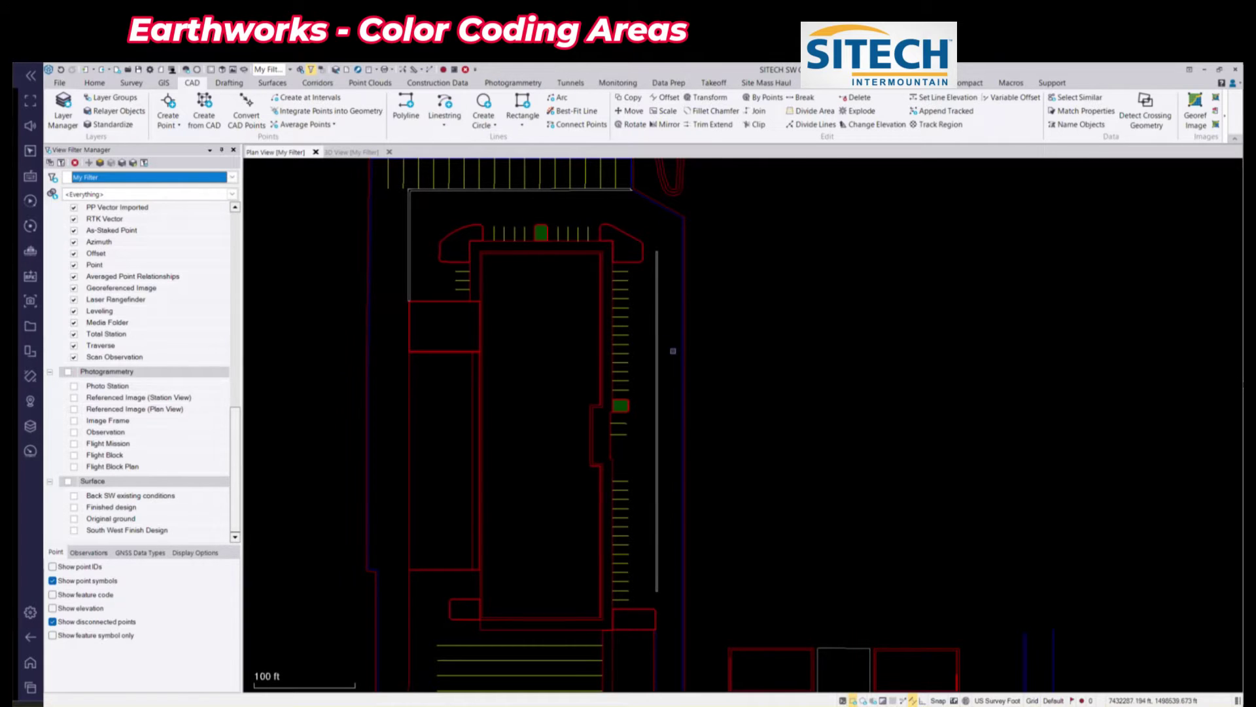
pyautogui.moveTo(603, 439); pyautogui.dragTo(643, 245, button='middle')
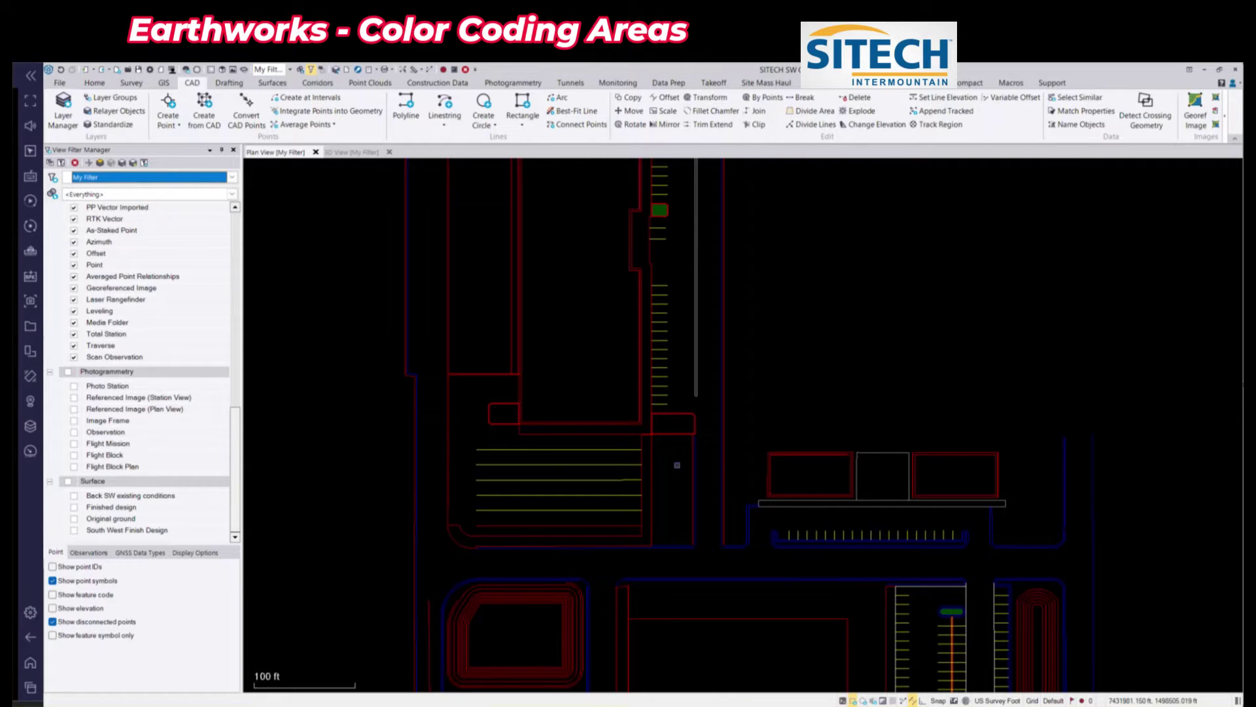
# Start a new polygon on the $Polygon Colored Areas layer with a Blue fill color
pyautogui.click(445, 121)
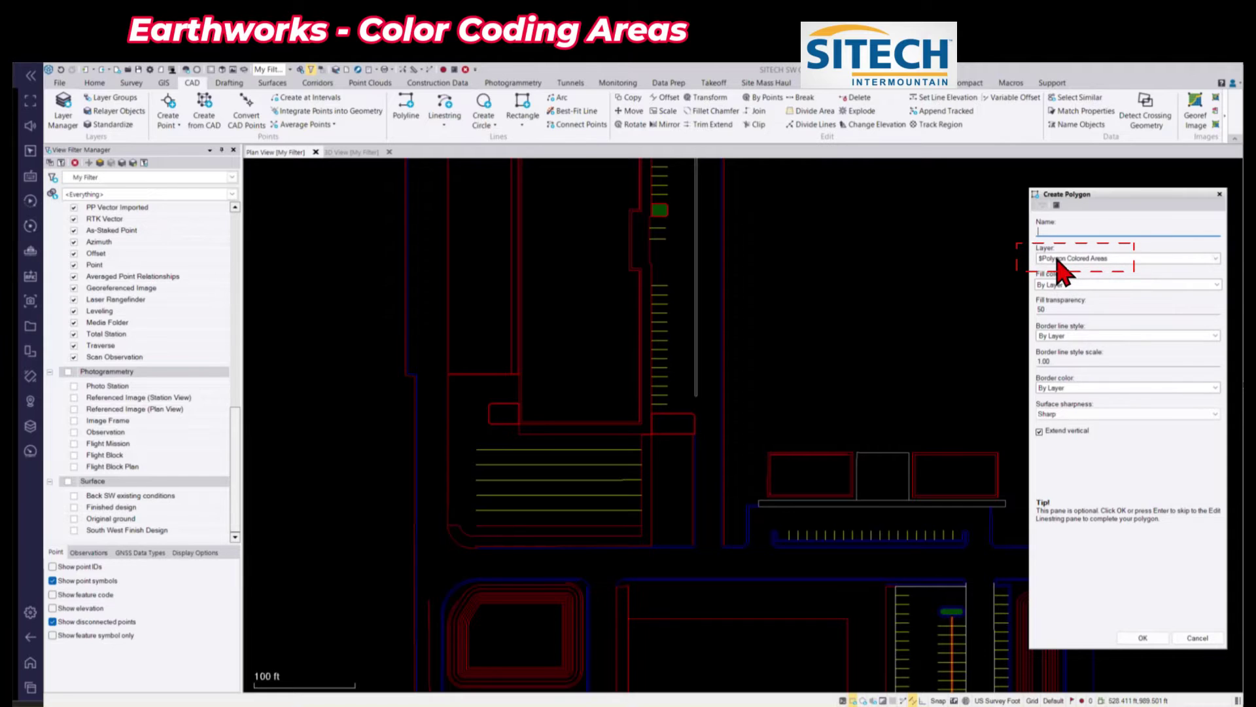
pyautogui.click(1116, 285)
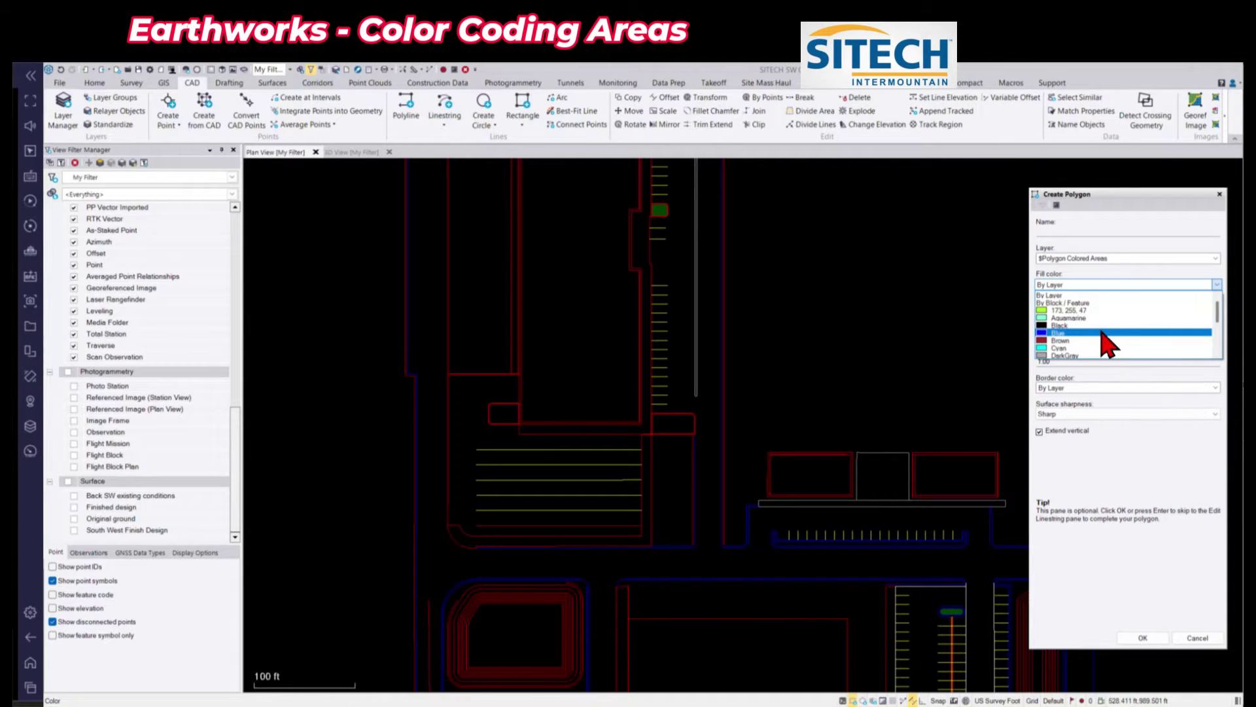
pyautogui.click(1108, 333)
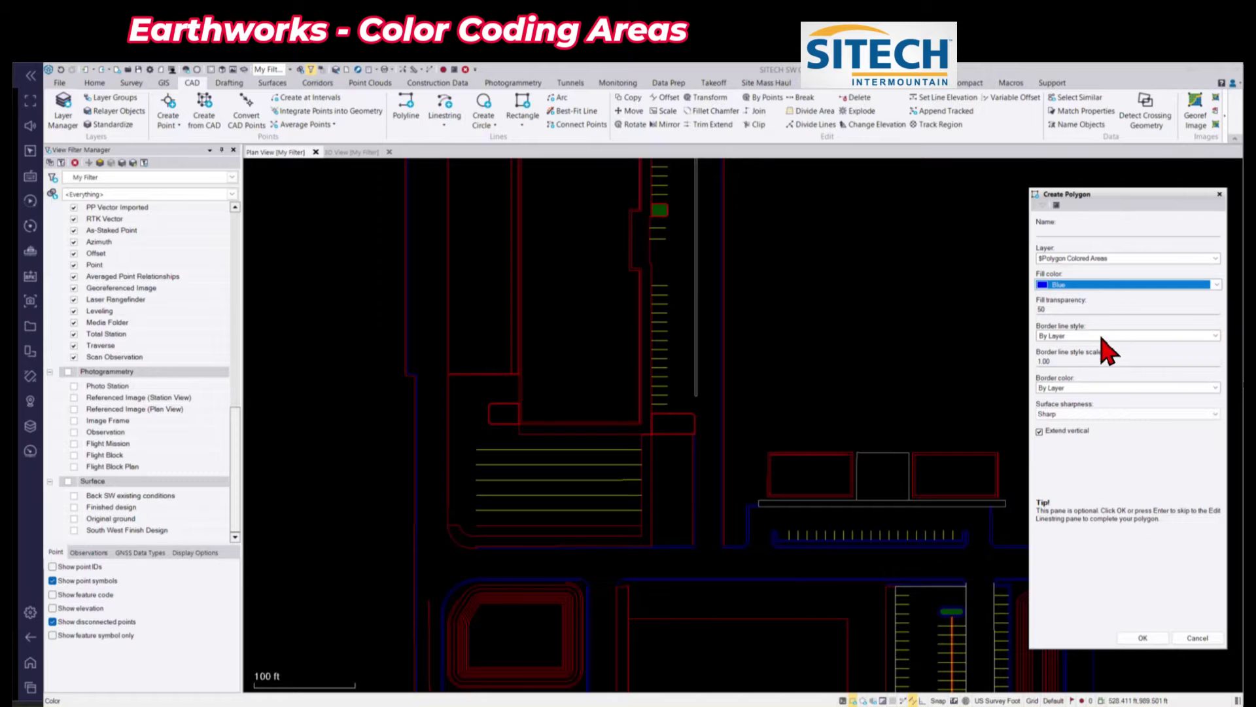
pyautogui.click(1140, 638)
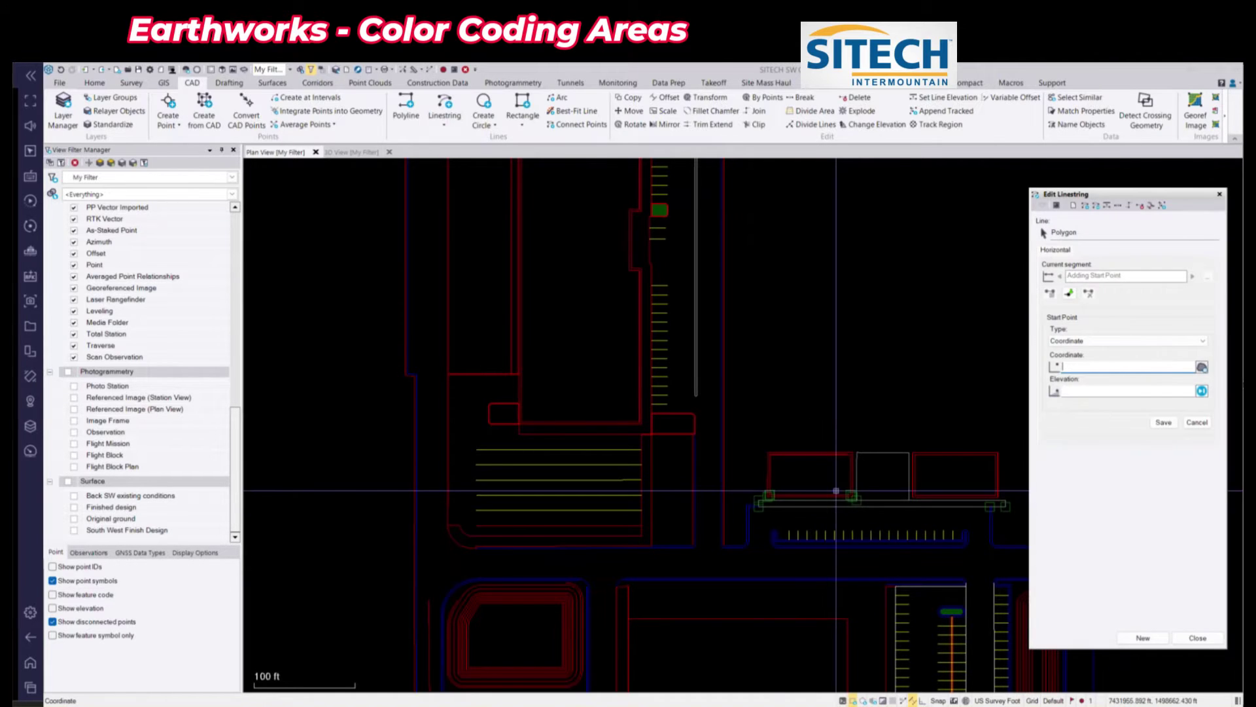
# Start the polygon at the south end of the drive's east curb and trace that edge north to the angled corner
pyautogui.scroll(5, 720, 543)
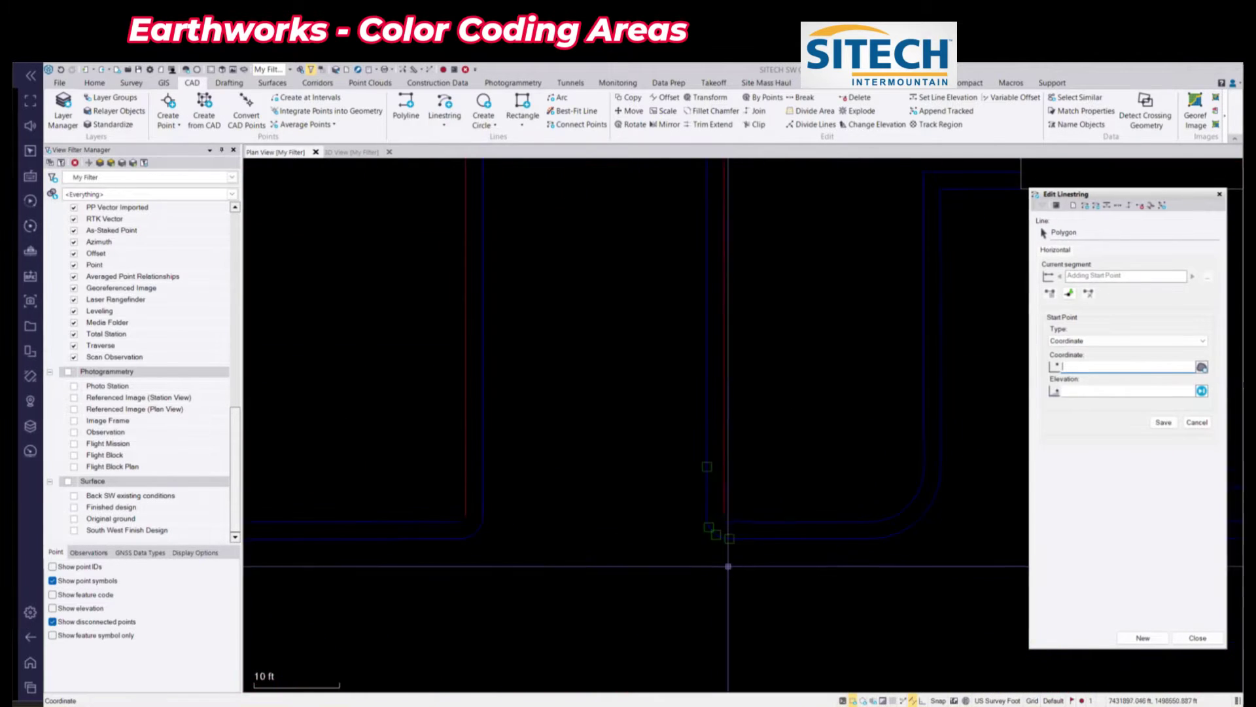
pyautogui.click(707, 517)
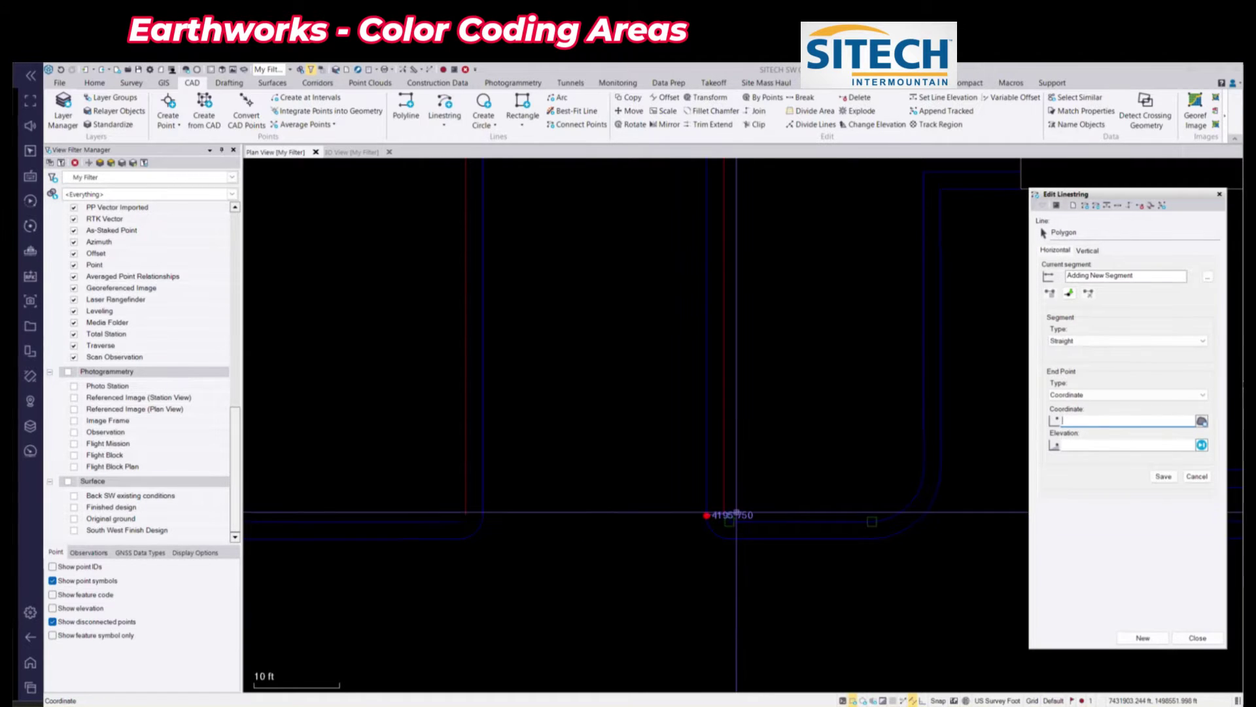
pyautogui.scroll(-2, 717, 463)
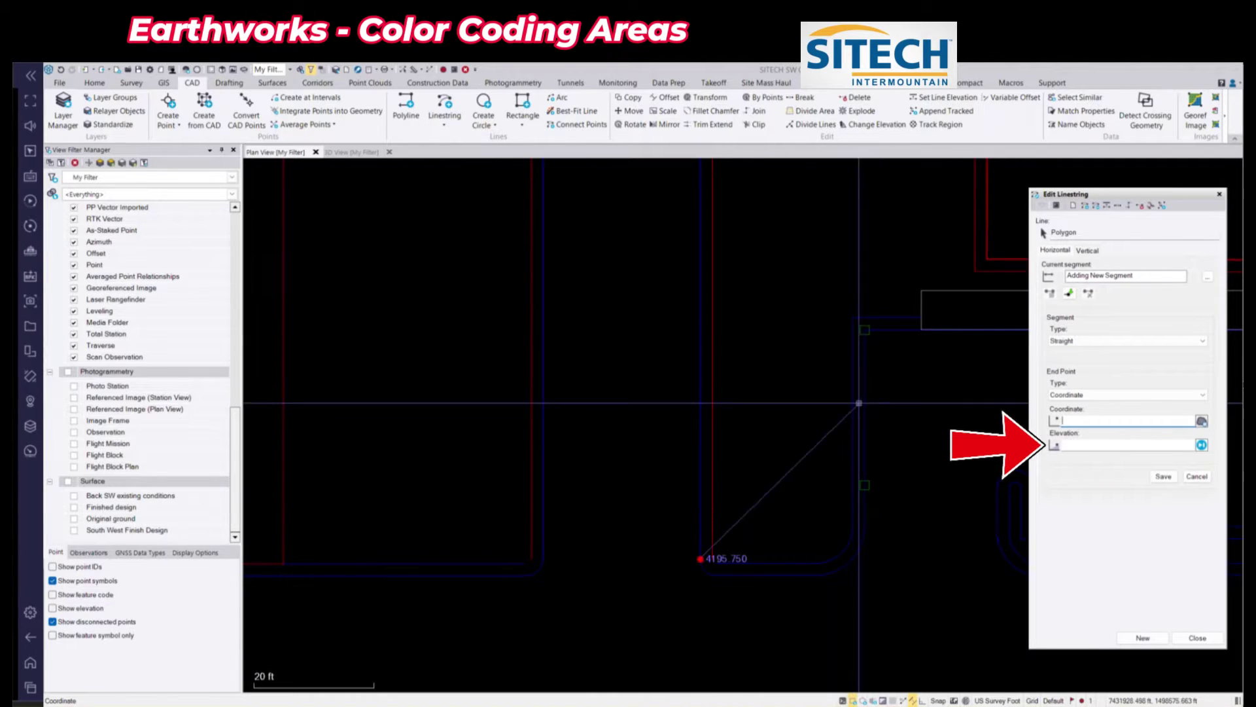
pyautogui.scroll(-3, 705, 307)
pyautogui.moveTo(704, 305); pyautogui.dragTo(682, 413, button='middle')
pyautogui.moveTo(674, 329); pyautogui.dragTo(672, 625, button='middle')
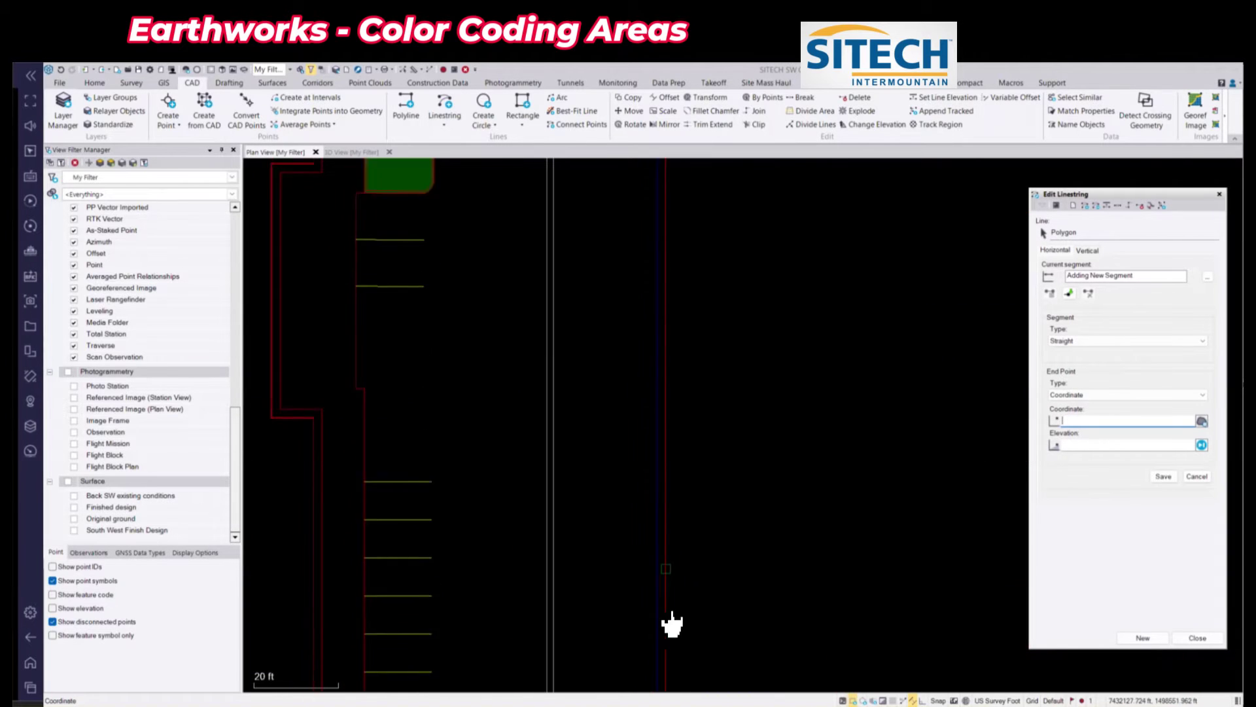
pyautogui.moveTo(653, 298); pyautogui.dragTo(643, 595)
pyautogui.moveTo(644, 282); pyautogui.dragTo(654, 589, button='middle')
pyautogui.scroll(-3, 684, 395)
pyautogui.moveTo(660, 190); pyautogui.dragTo(680, 437, button='middle')
pyautogui.scroll(3, 681, 437)
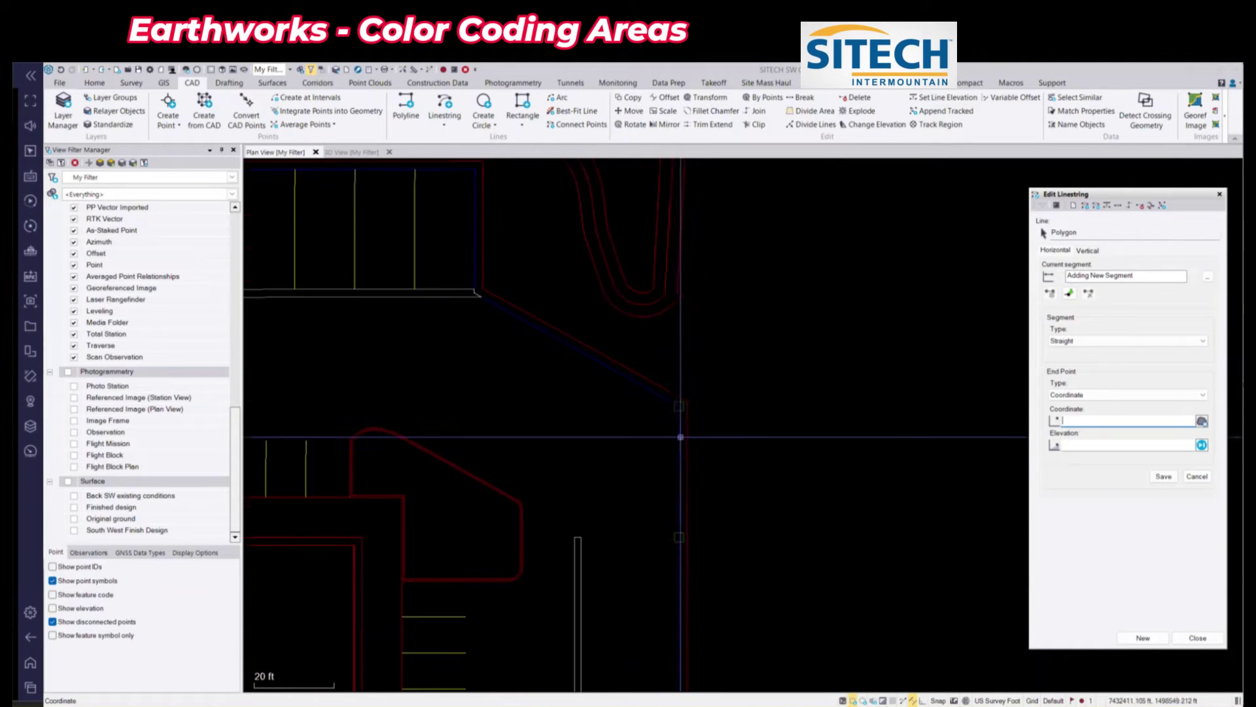
pyautogui.scroll(2, 671, 448)
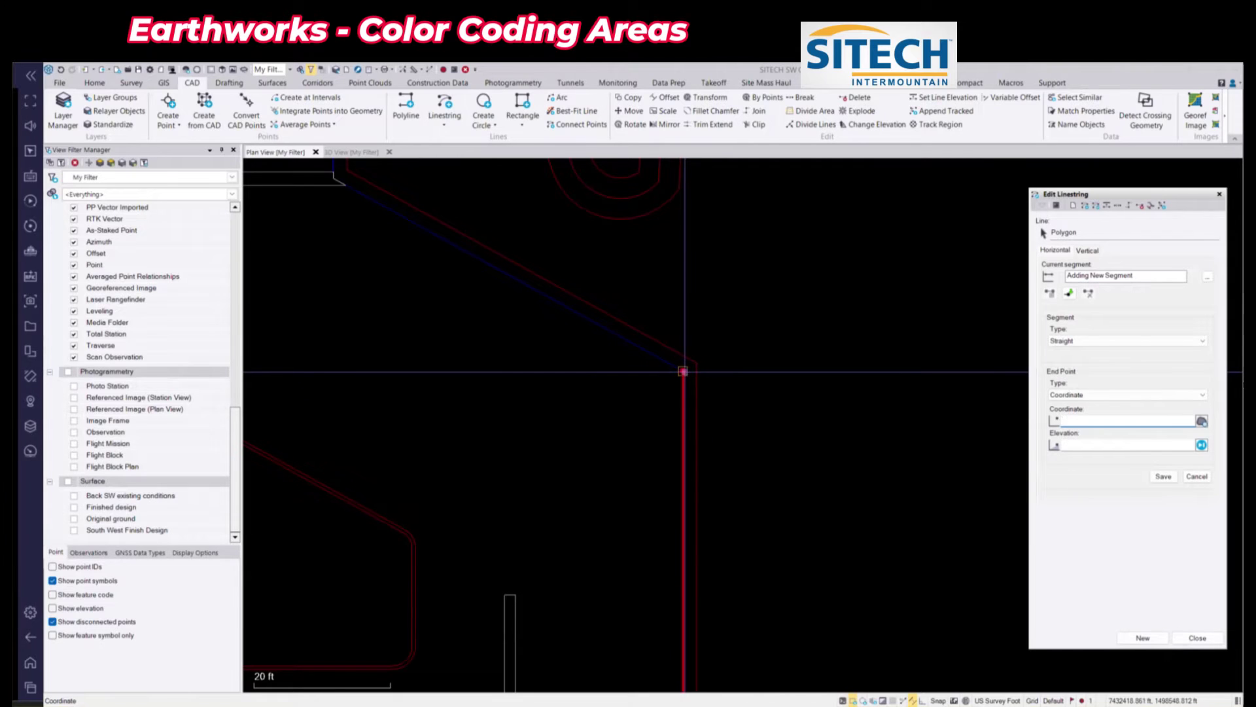
pyautogui.click(685, 371)
# Extend the polygon along the diagonal curb to the east end of the northern parking gutter line
pyautogui.moveTo(532, 331); pyautogui.dragTo(746, 492, button='middle')
pyautogui.scroll(4, 536, 346)
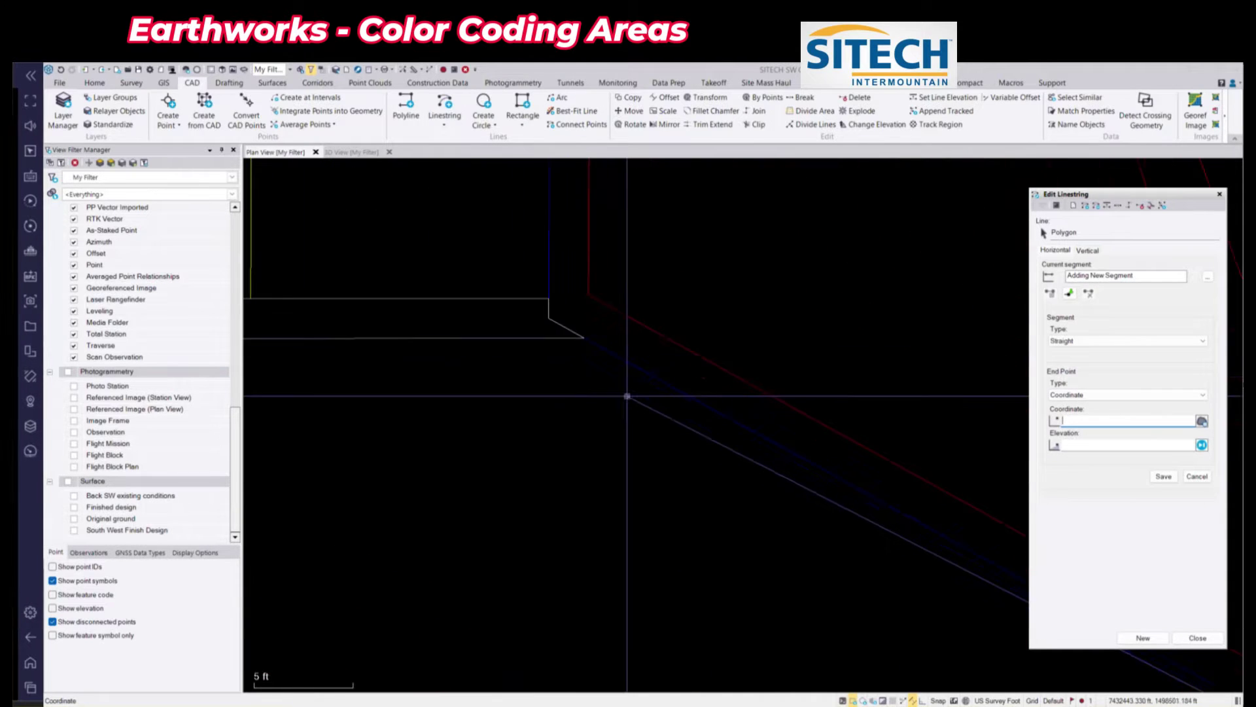
pyautogui.click(585, 337)
# Continue the polygon west along the northern parking gutter line to the site's west edge, entering ? as that vertex's elevation
pyautogui.scroll(-5, 578, 343)
pyautogui.moveTo(452, 369); pyautogui.dragTo(830, 386, button='middle')
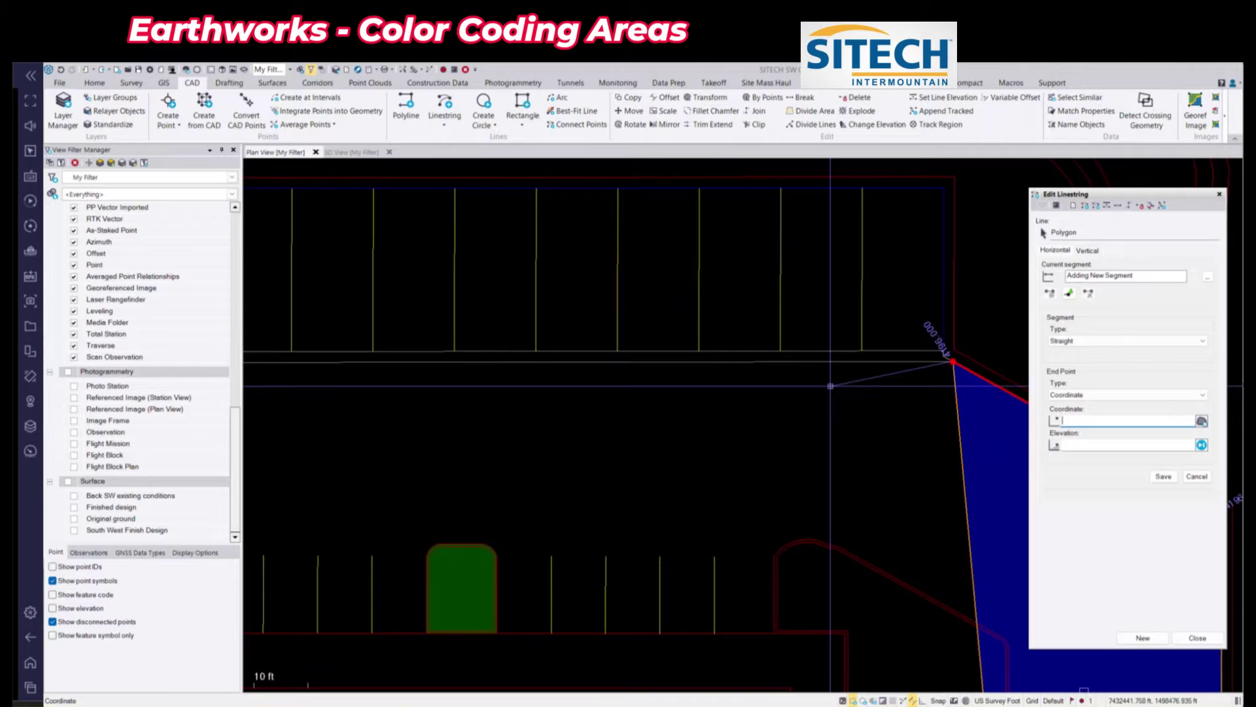
pyautogui.moveTo(502, 394); pyautogui.dragTo(906, 368, button='middle')
pyautogui.moveTo(389, 411); pyautogui.dragTo(858, 379, button='middle')
pyautogui.scroll(-5, 710, 383)
pyautogui.scroll(5, 530, 323)
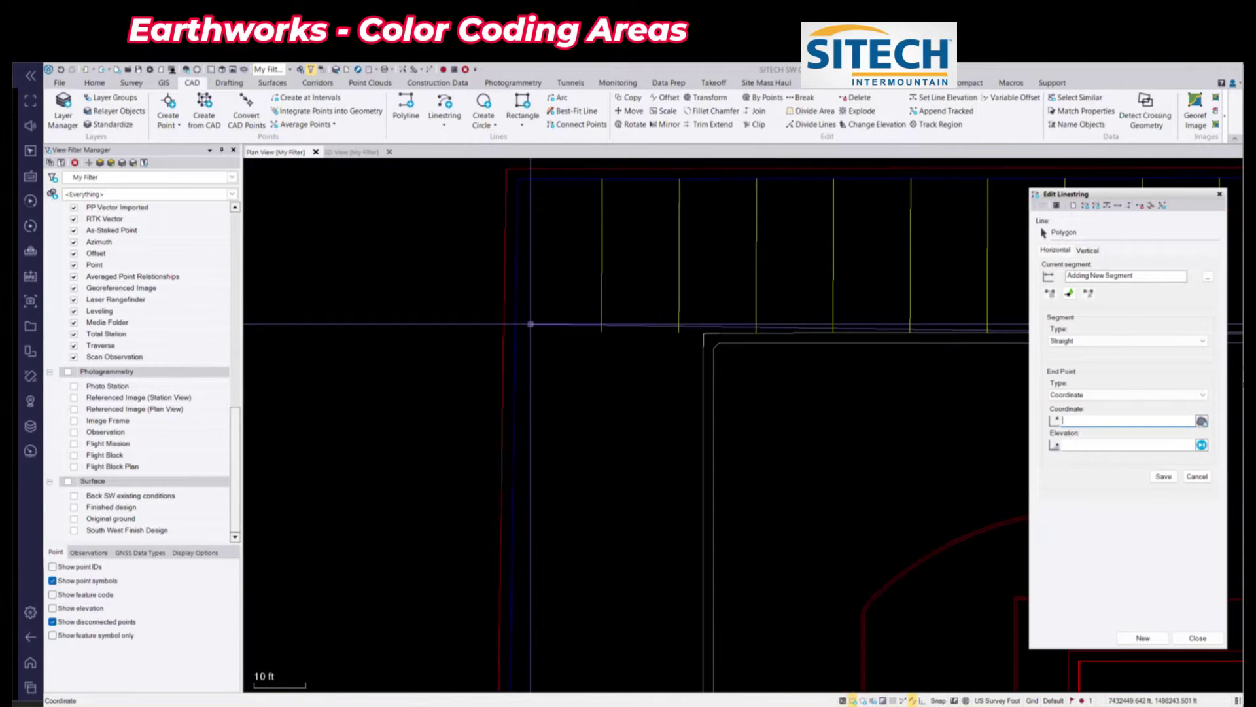
pyautogui.scroll(1, 531, 324)
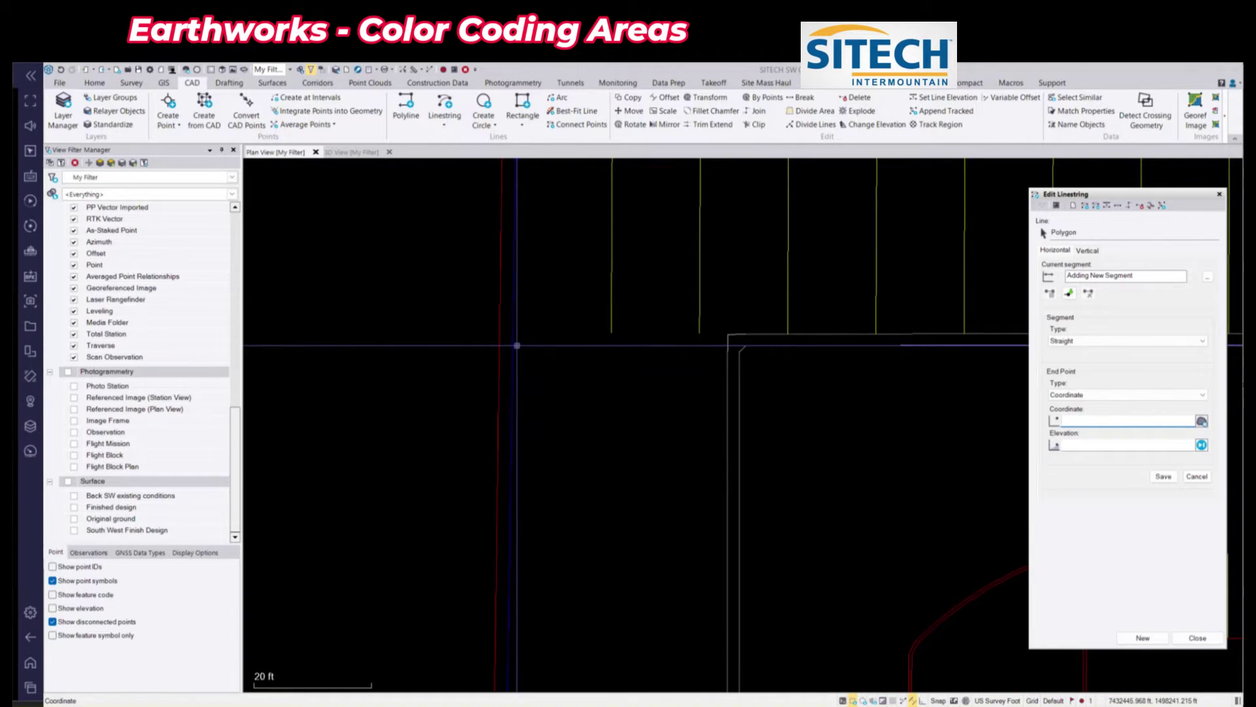
pyautogui.click(514, 345)
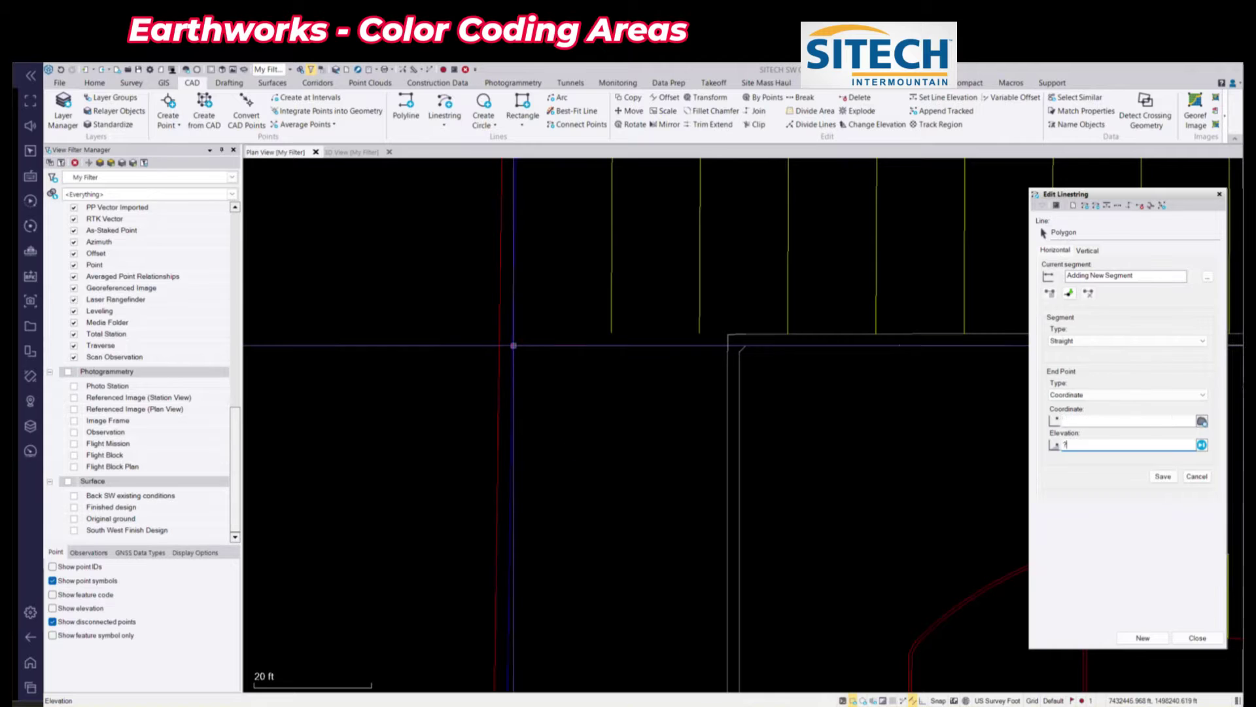
pyautogui.press('Return')
# Trace the polygon south along the west curb and around its jog, ending level with the southern edge of the lot
pyautogui.scroll(-3, 541, 428)
pyautogui.moveTo(558, 575); pyautogui.dragTo(551, 166, button='middle')
pyautogui.scroll(3, 533, 455)
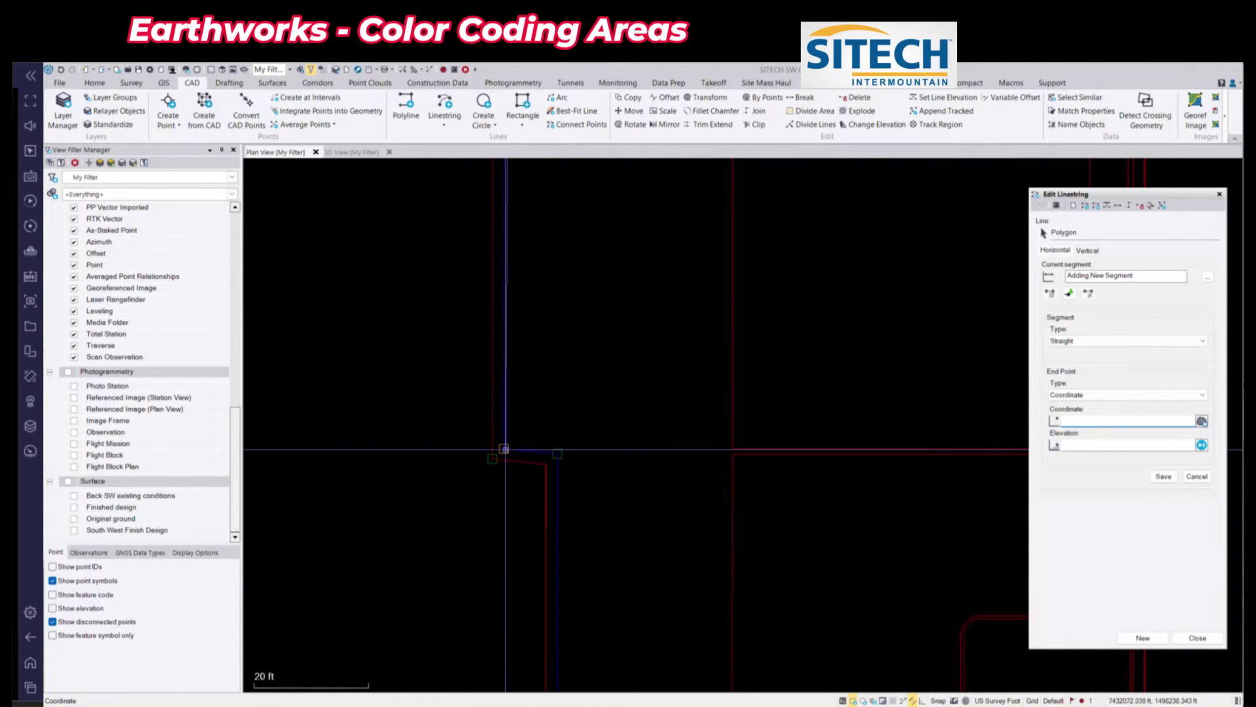
pyautogui.scroll(-2, 507, 432)
pyautogui.moveTo(580, 556); pyautogui.dragTo(576, 183, button='middle')
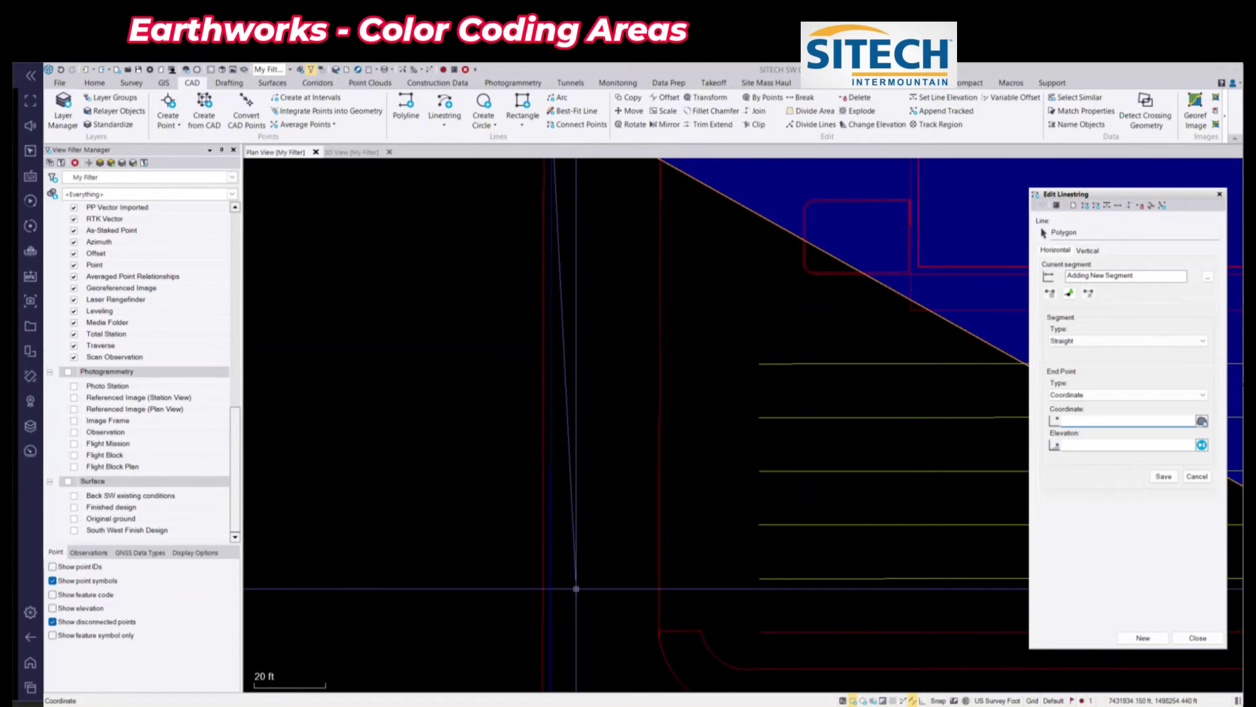
pyautogui.moveTo(575, 588); pyautogui.dragTo(558, 272, button='middle')
pyautogui.scroll(4, 553, 457)
pyautogui.scroll(-2, 543, 448)
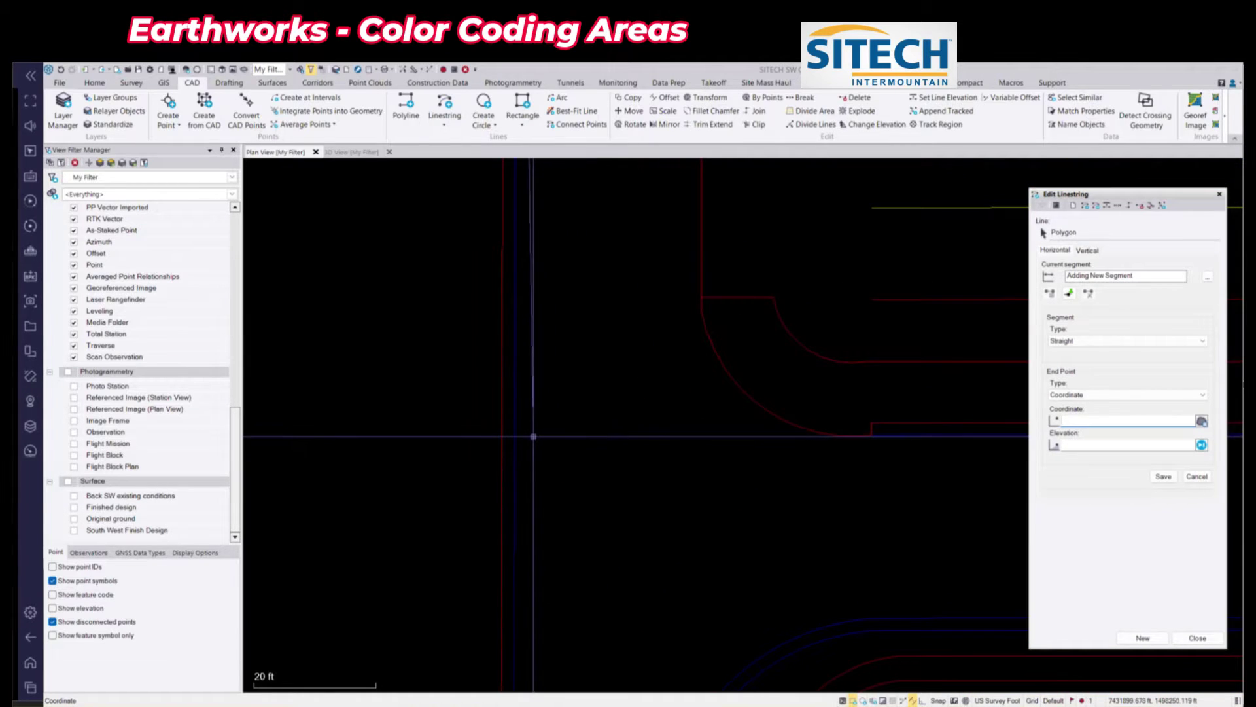
pyautogui.click(516, 436)
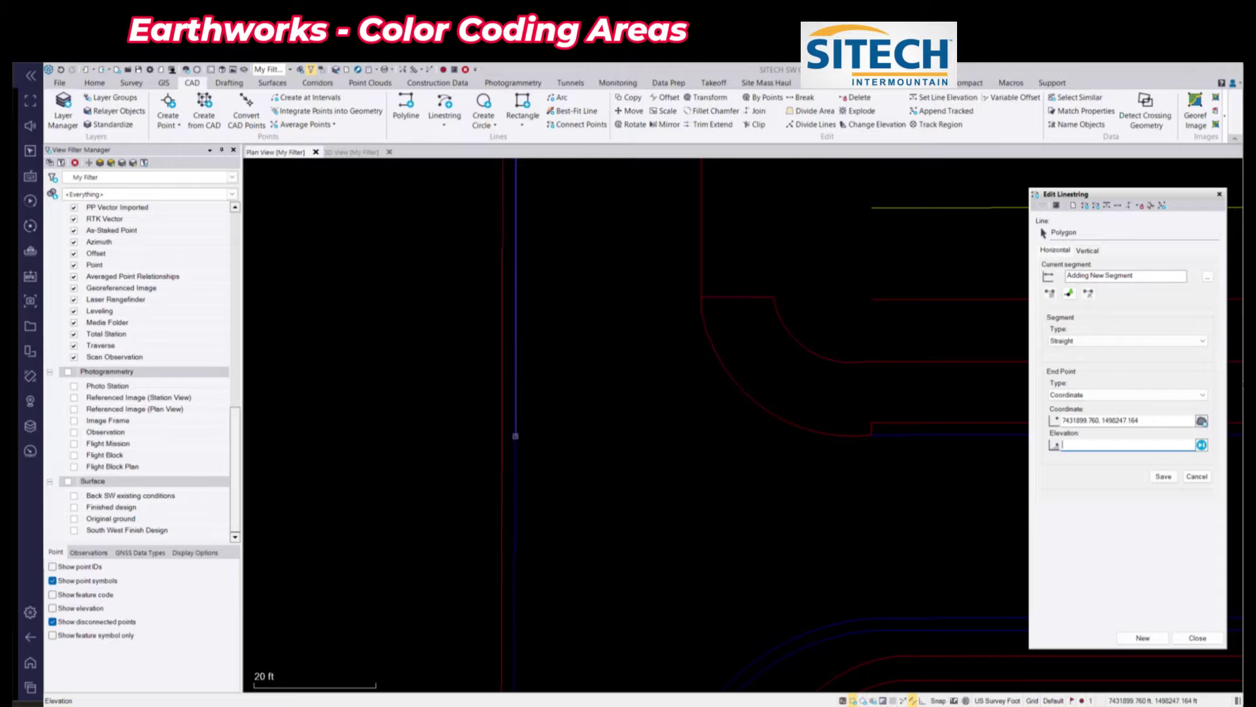
pyautogui.press('Return')
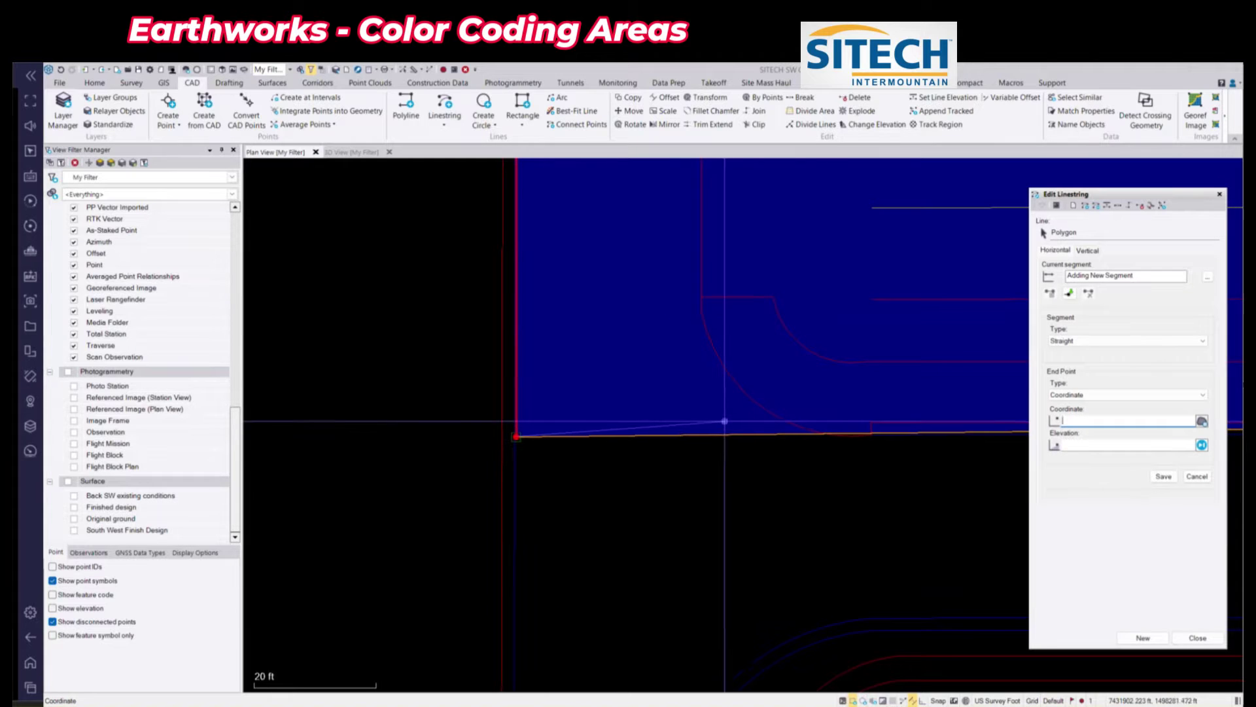
# Turn the polygon east along the southern edge, then trace the inner red line north to the gray gutter's south end
pyautogui.click(701, 432)
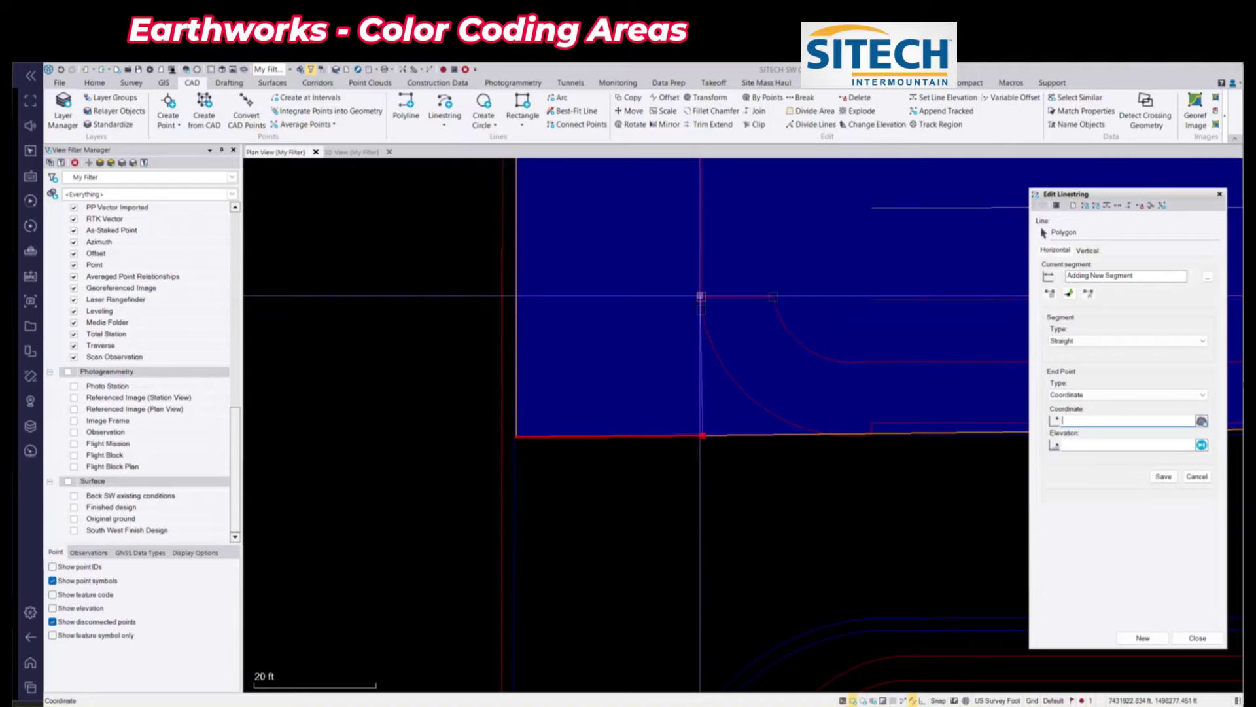
pyautogui.press('Return')
pyautogui.scroll(-3, 700, 296)
pyautogui.moveTo(693, 294); pyautogui.dragTo(632, 678, button='middle')
pyautogui.scroll(3, 644, 282)
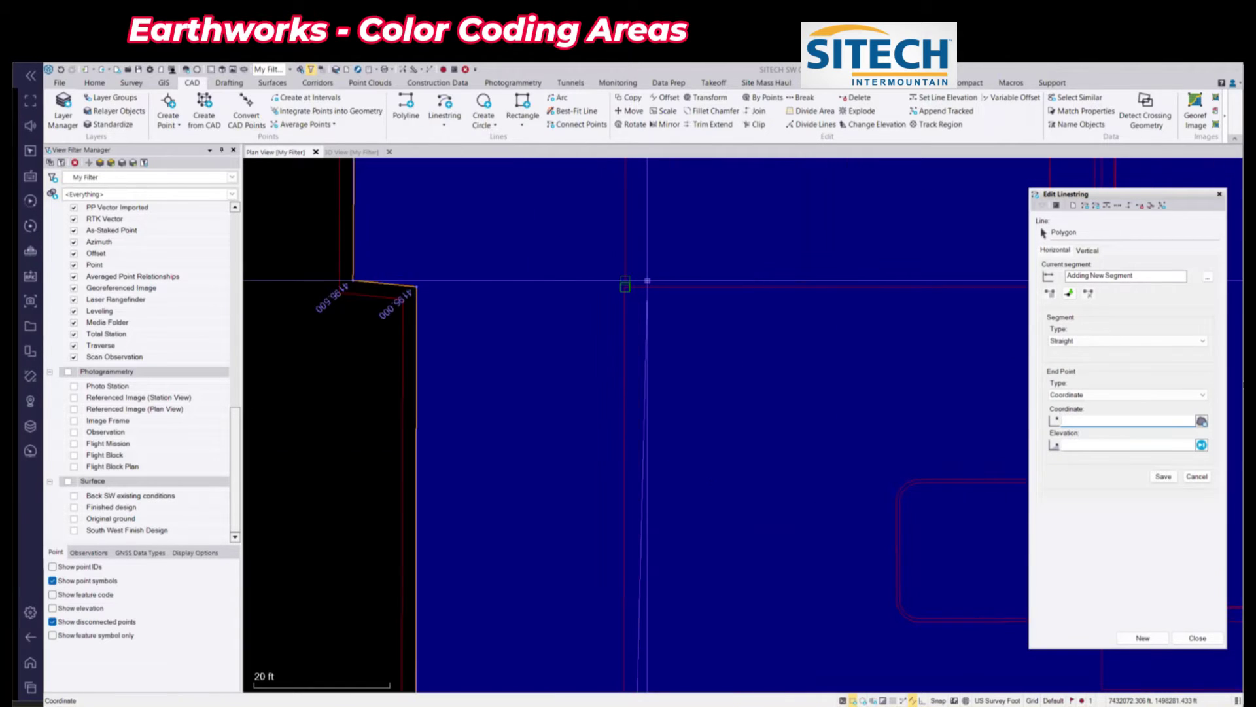
pyautogui.scroll(-5, 625, 285)
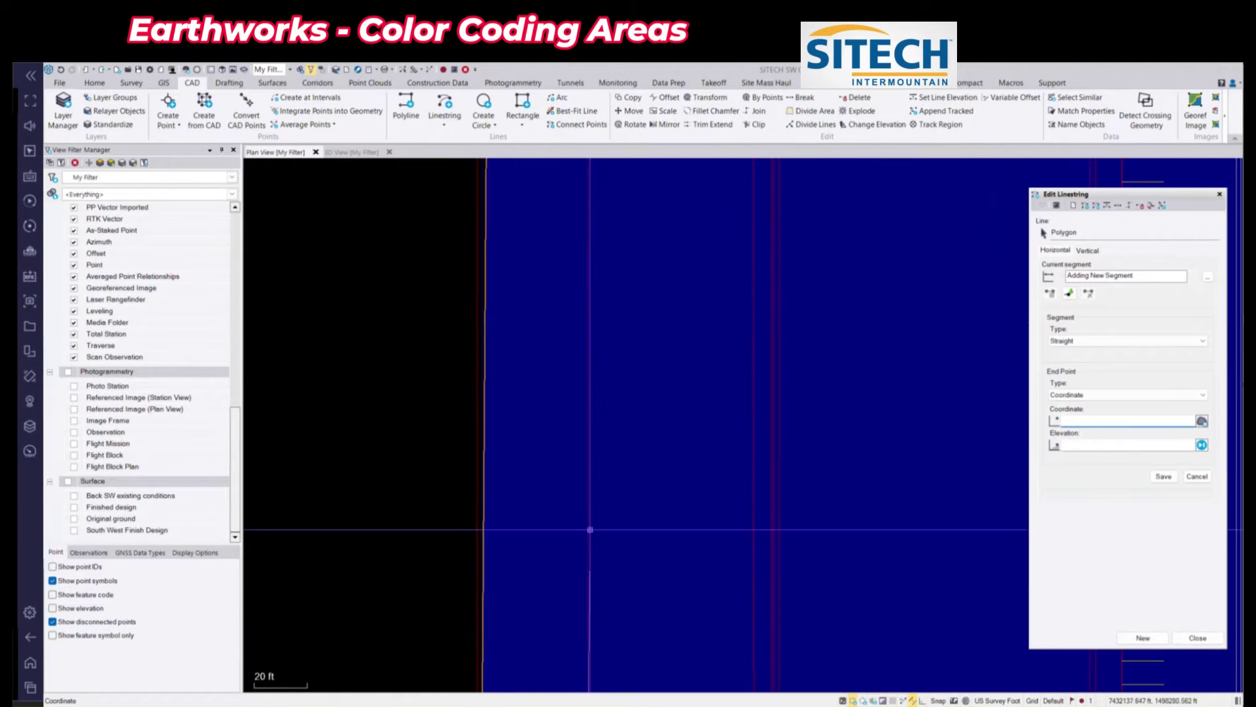
pyautogui.scroll(8, 583, 443)
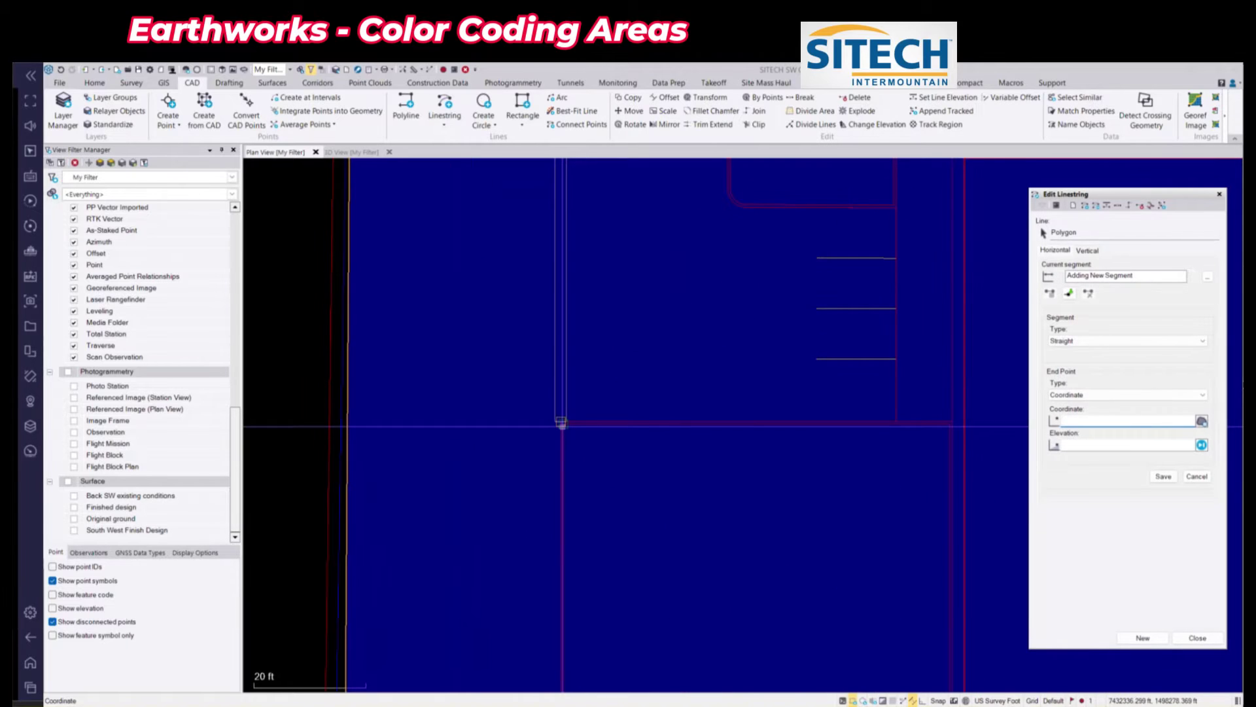
pyautogui.scroll(2, 560, 421)
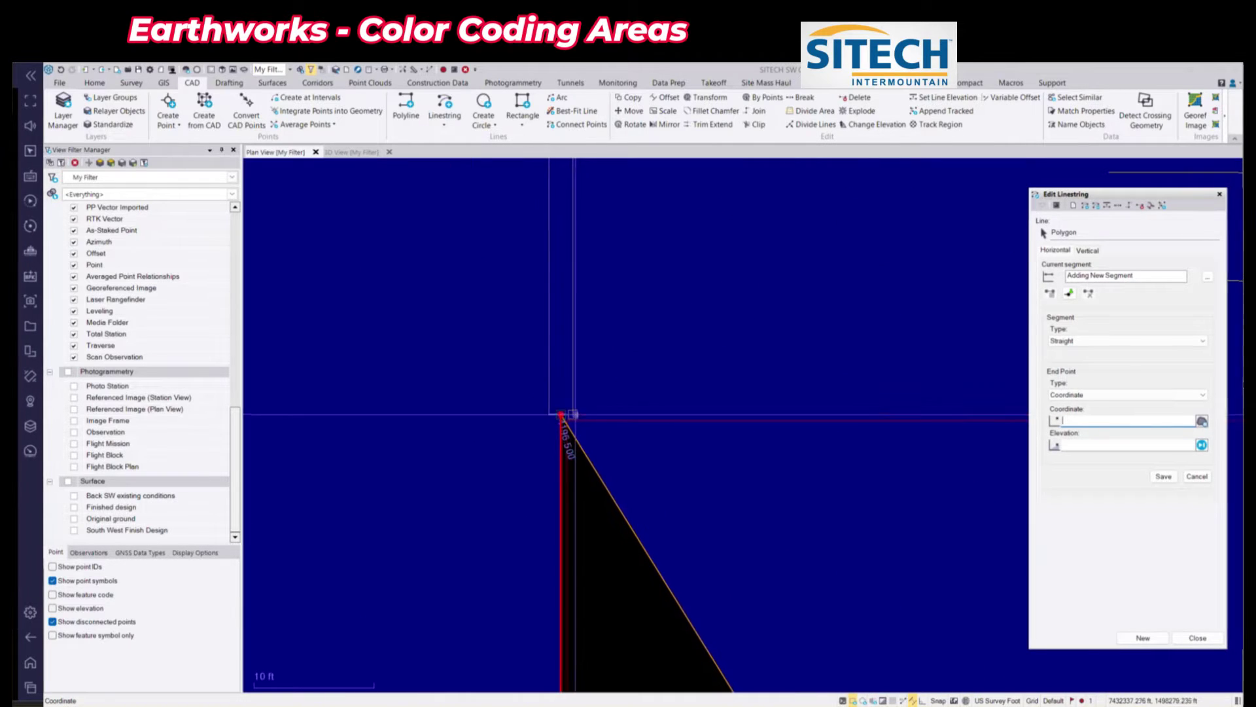
# Add a vertex across the gray gutter's south end and another farther north on its inner edge, below the parking corner
pyautogui.click(554, 416)
pyautogui.scroll(-1, 571, 417)
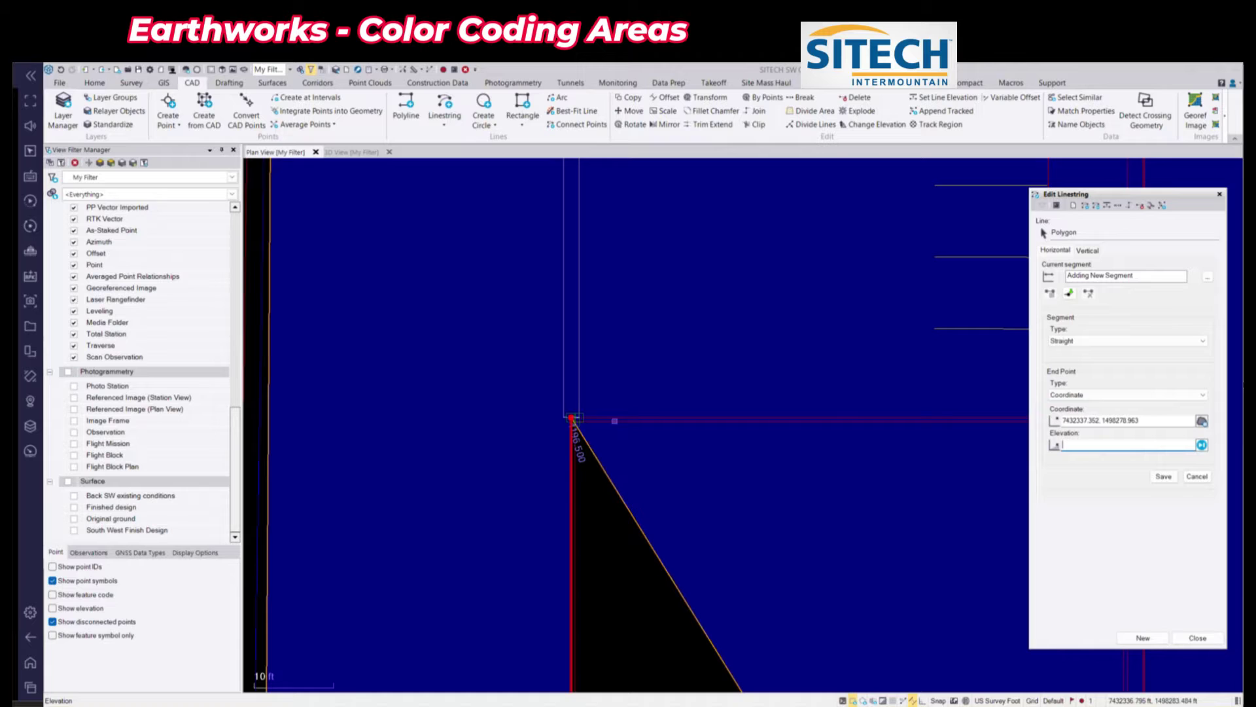
pyautogui.press('Return')
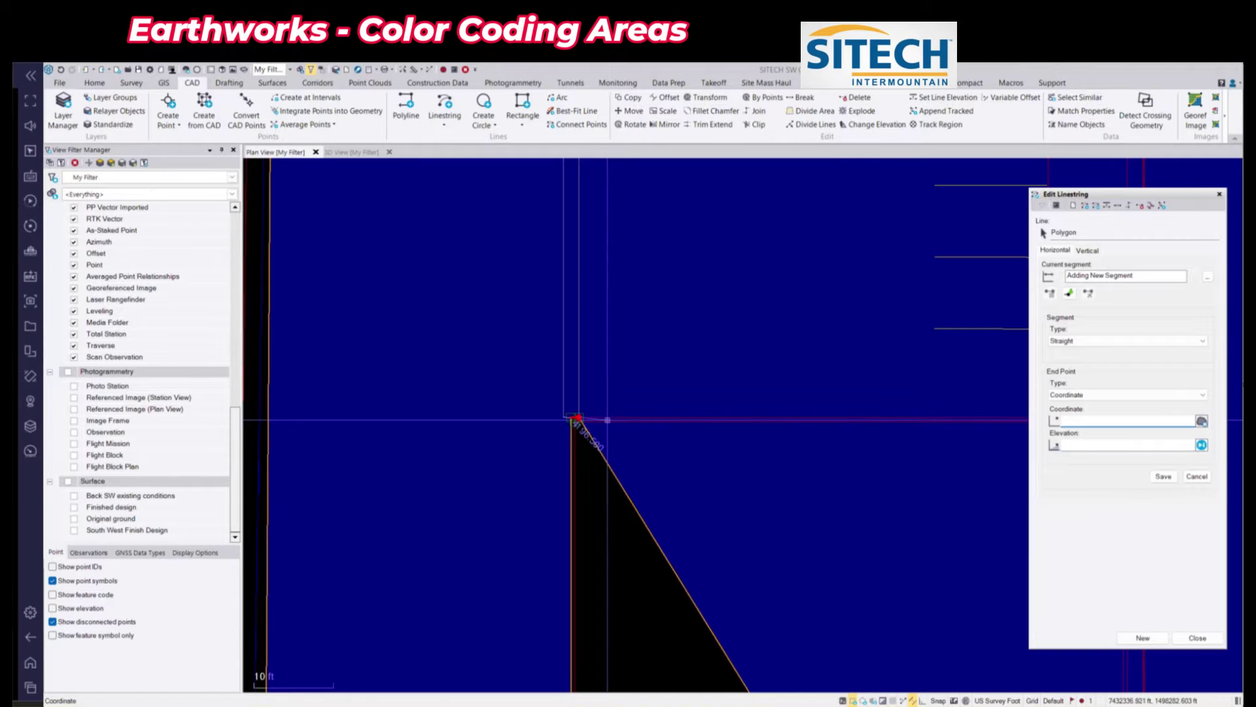
pyautogui.scroll(-3, 611, 418)
pyautogui.moveTo(618, 229); pyautogui.dragTo(562, 605, button='middle')
pyautogui.scroll(2, 576, 515)
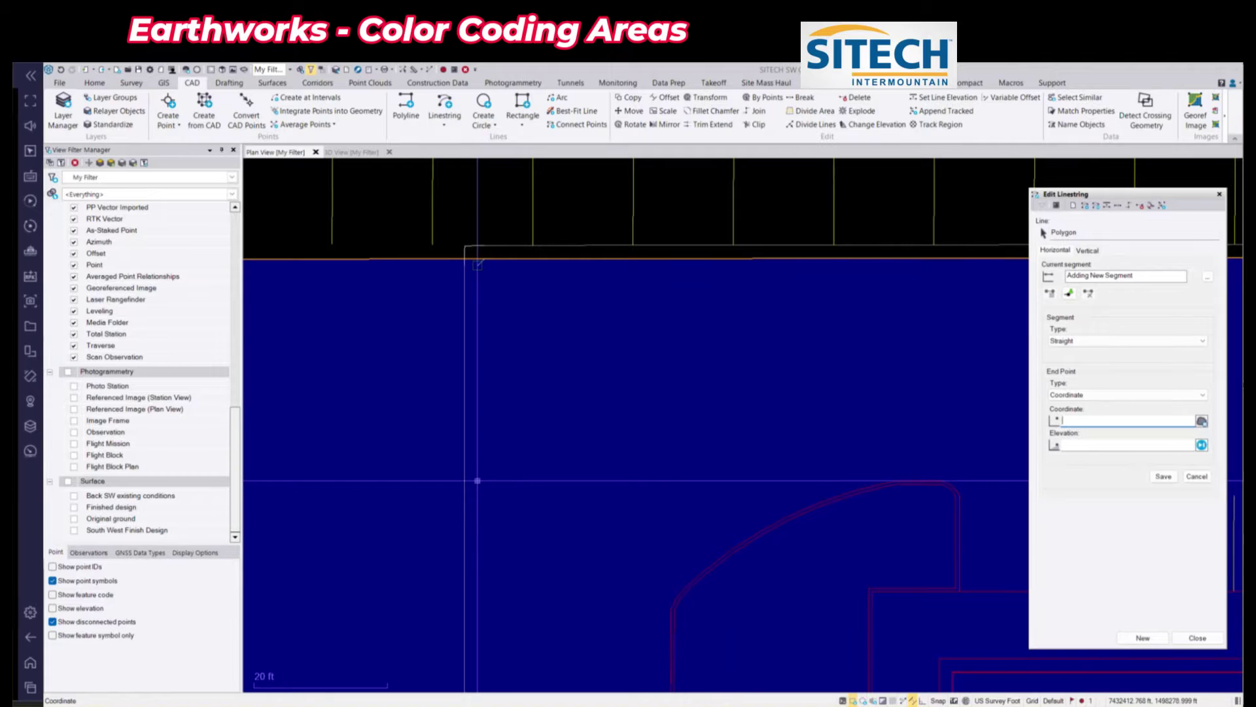
pyautogui.click(476, 481)
pyautogui.press('Return')
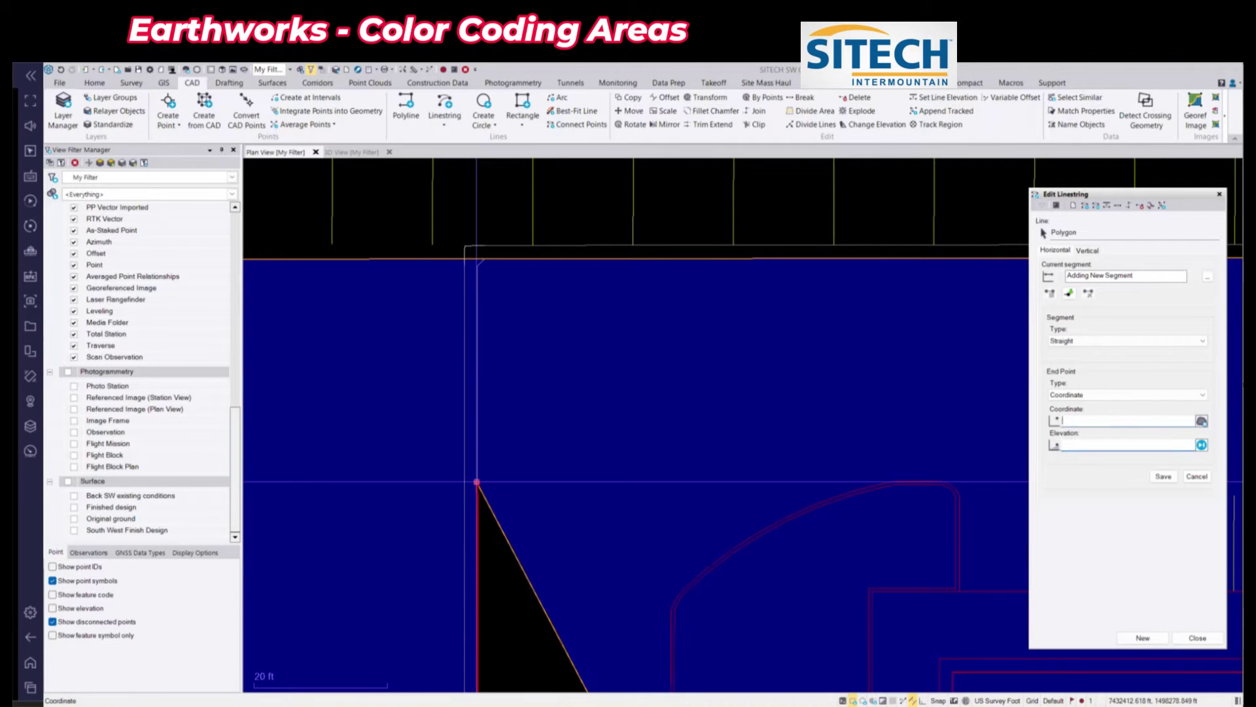
# Extend the polygon east to the top of the red parking-island curb, then onto the top of the northeastern rounded curb
pyautogui.scroll(2, 721, 523)
pyautogui.click(695, 498)
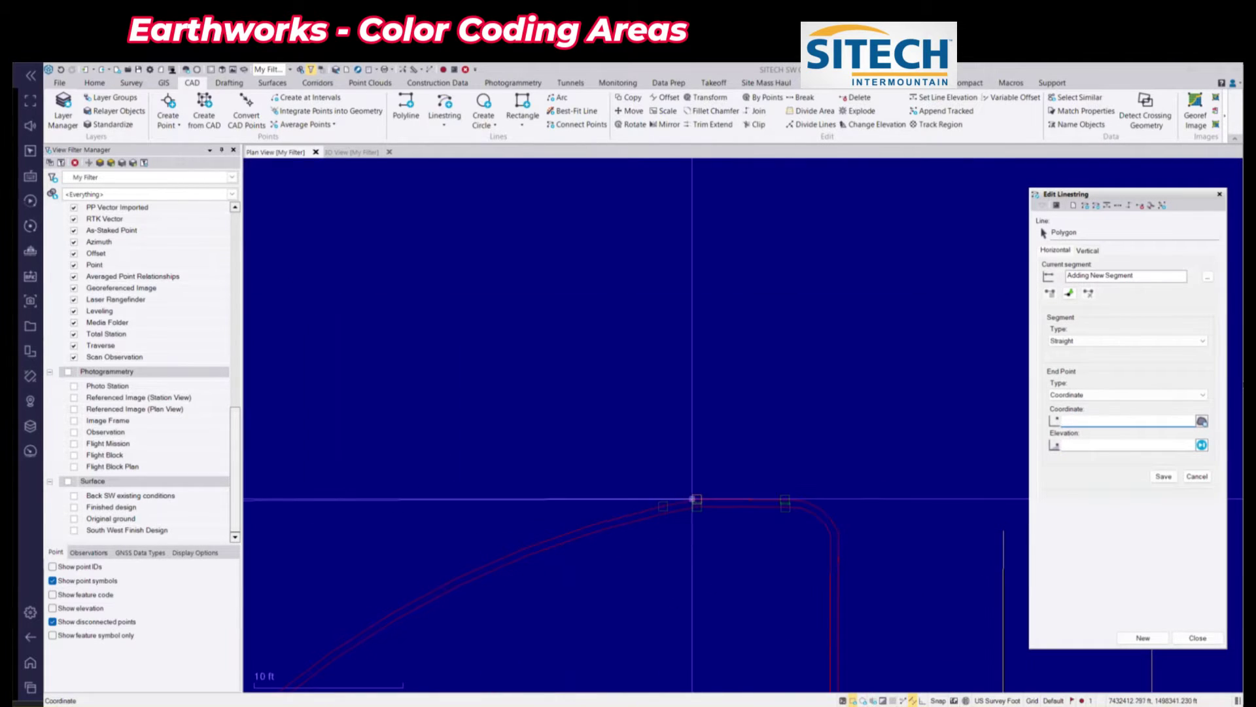
pyautogui.press('Return')
pyautogui.scroll(-3, 842, 502)
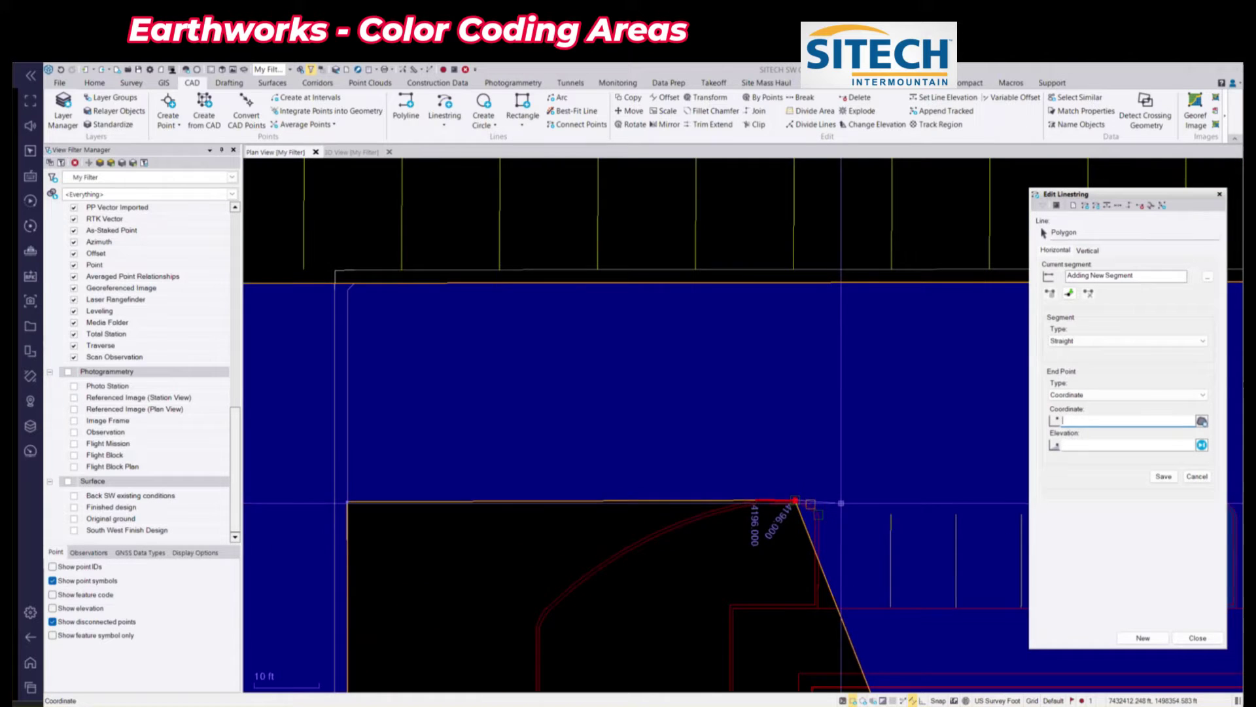
pyautogui.moveTo(850, 504); pyautogui.dragTo(284, 477, button='middle')
pyautogui.scroll(3, 686, 490)
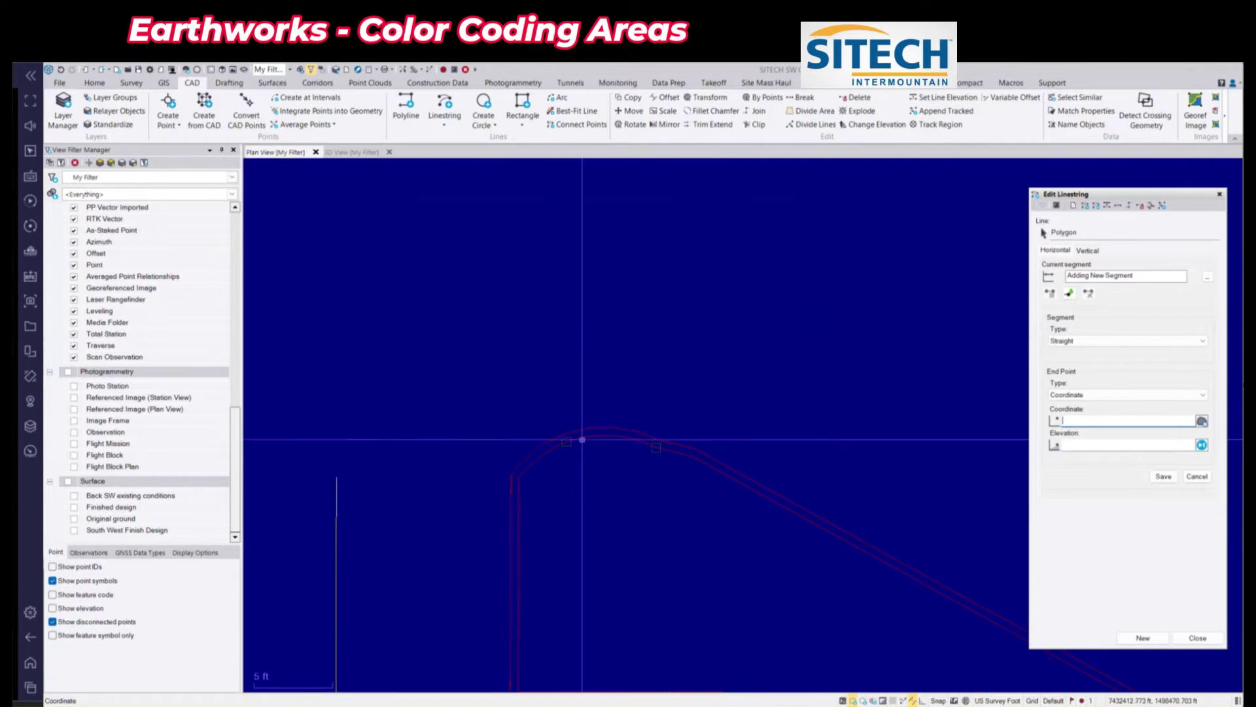
pyautogui.click(611, 427)
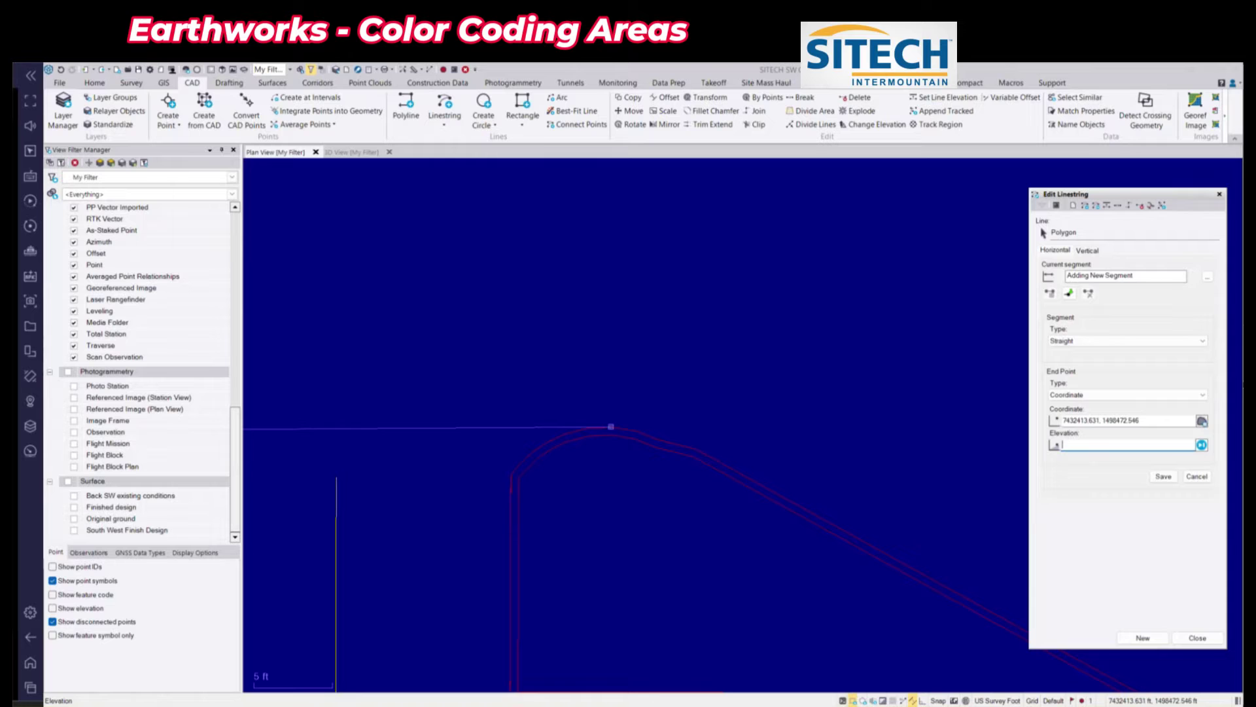
pyautogui.press('Return')
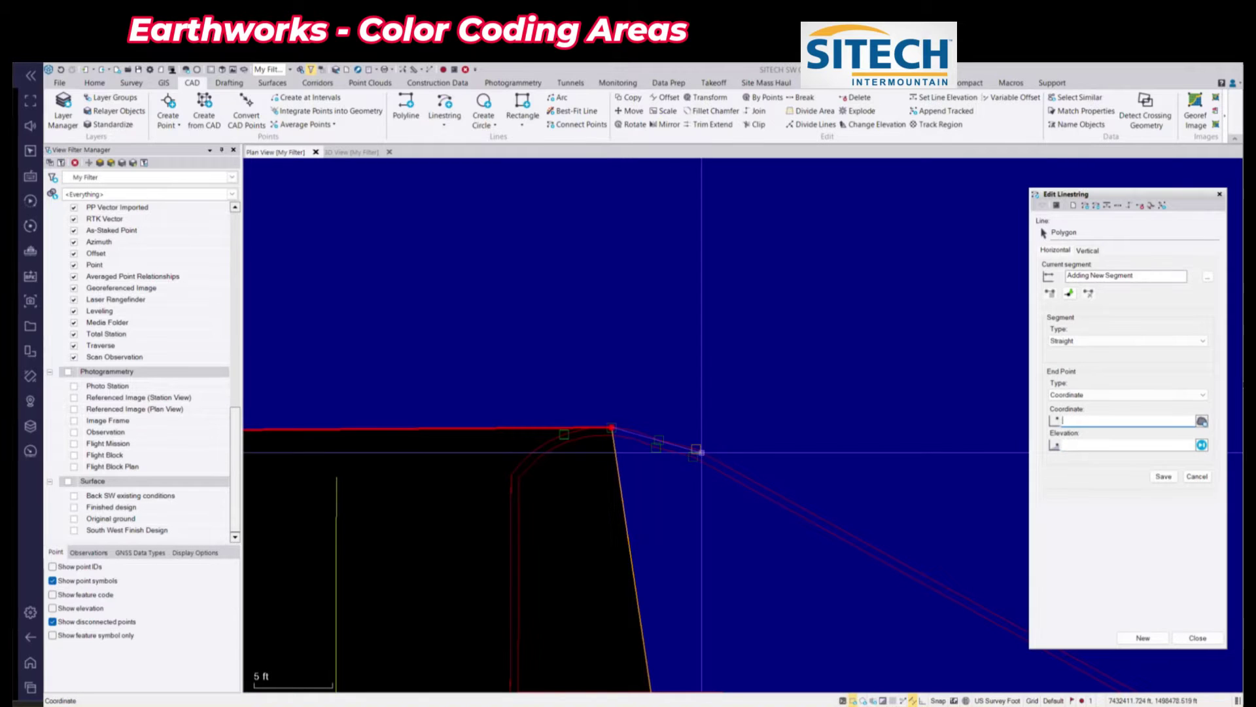
# Trace the polygon along the outer edge of the slanted red curb to where its eastern corner curve begins
pyautogui.click(694, 449)
pyautogui.press('Return')
pyautogui.scroll(-4, 695, 449)
pyautogui.moveTo(762, 516); pyautogui.dragTo(504, 467, button='middle')
pyautogui.scroll(3, 663, 568)
pyautogui.scroll(3, 672, 536)
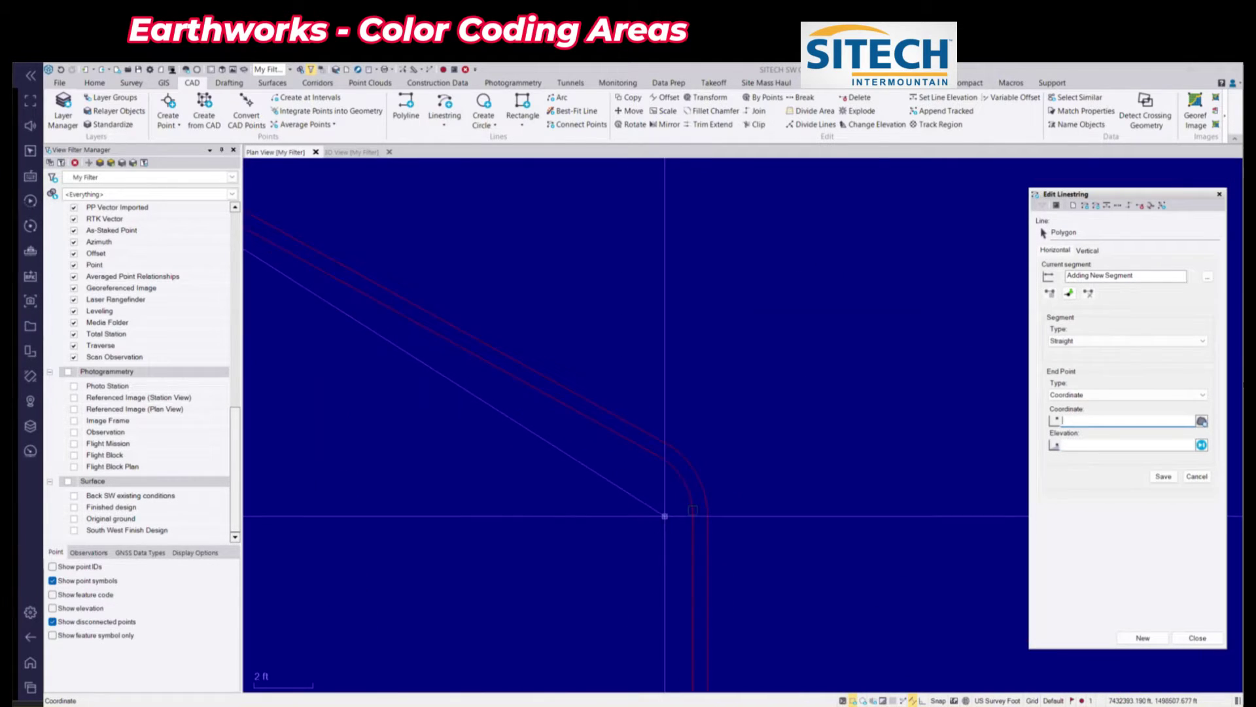
pyautogui.click(657, 439)
pyautogui.press('Return')
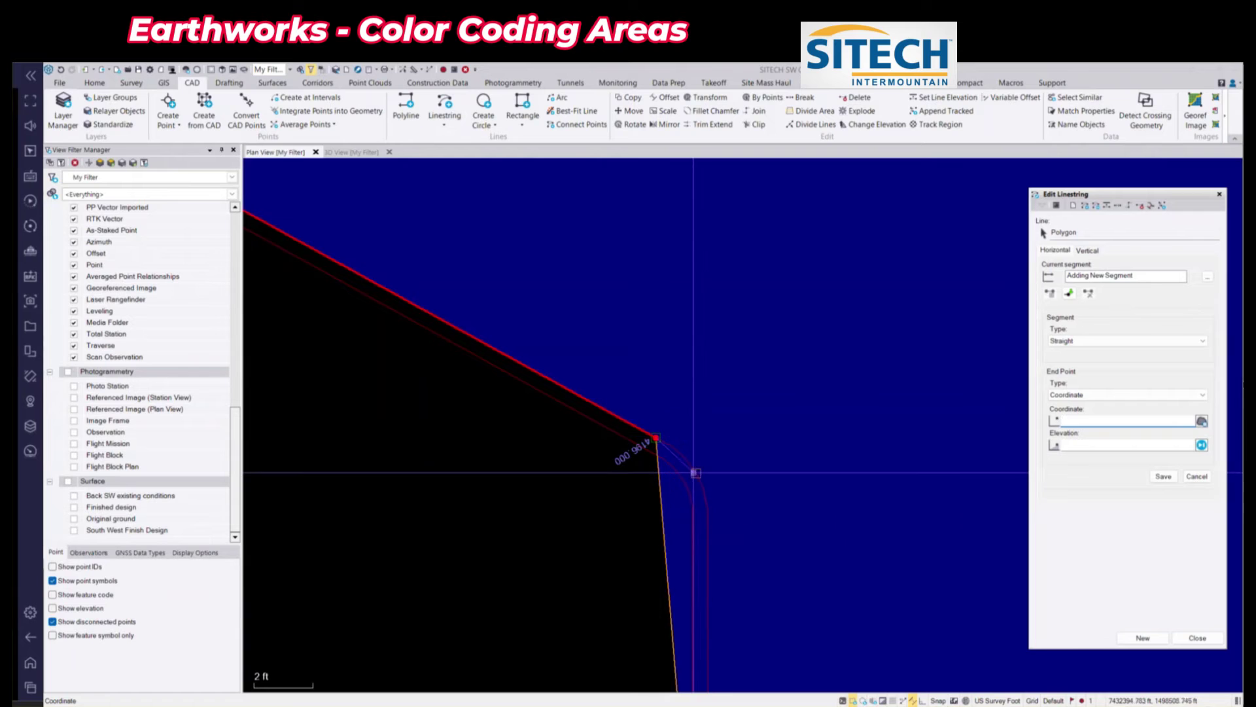
# Take the polygon around the curb's eastern corner curve and south along its east side to the lower rounded corner
pyautogui.click(696, 472)
pyautogui.press('Return')
pyautogui.click(707, 507)
pyautogui.press('Return')
pyautogui.scroll(-2, 716, 505)
pyautogui.scroll(-2, 716, 506)
pyautogui.moveTo(717, 533); pyautogui.dragTo(718, 323, button='middle')
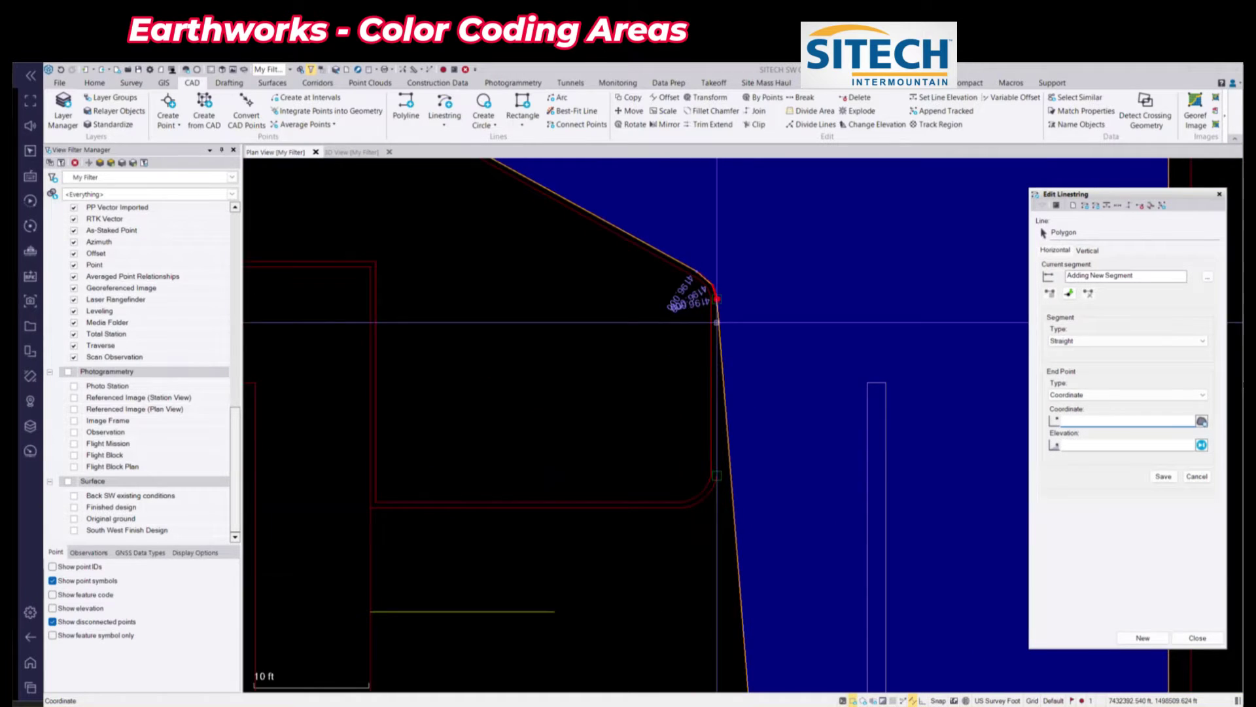
pyautogui.scroll(3, 721, 539)
pyautogui.click(710, 428)
pyautogui.press('Return')
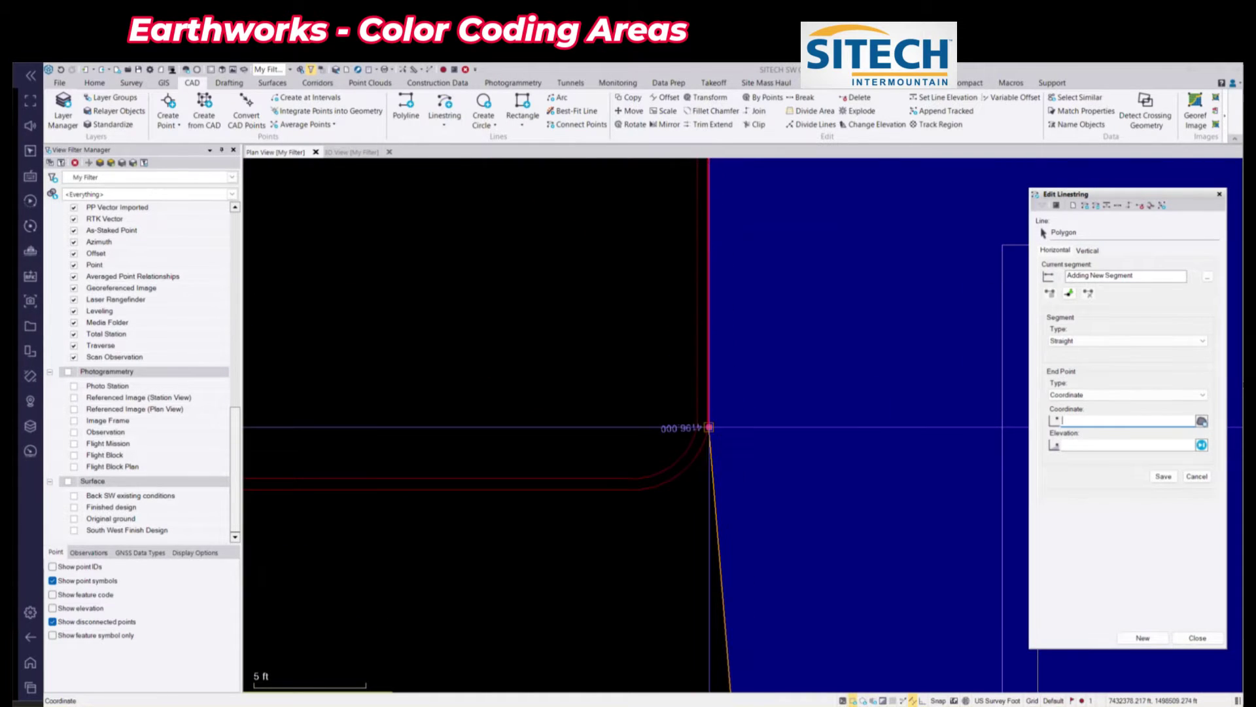
# Continue the polygon south past the parking stalls to the next red island and around its rounded northeast corner
pyautogui.scroll(-4, 720, 481)
pyautogui.moveTo(748, 557); pyautogui.dragTo(696, 211, button='middle')
pyautogui.moveTo(701, 574); pyautogui.dragTo(685, 234, button='middle')
pyautogui.moveTo(693, 536); pyautogui.dragTo(608, 573, button='middle')
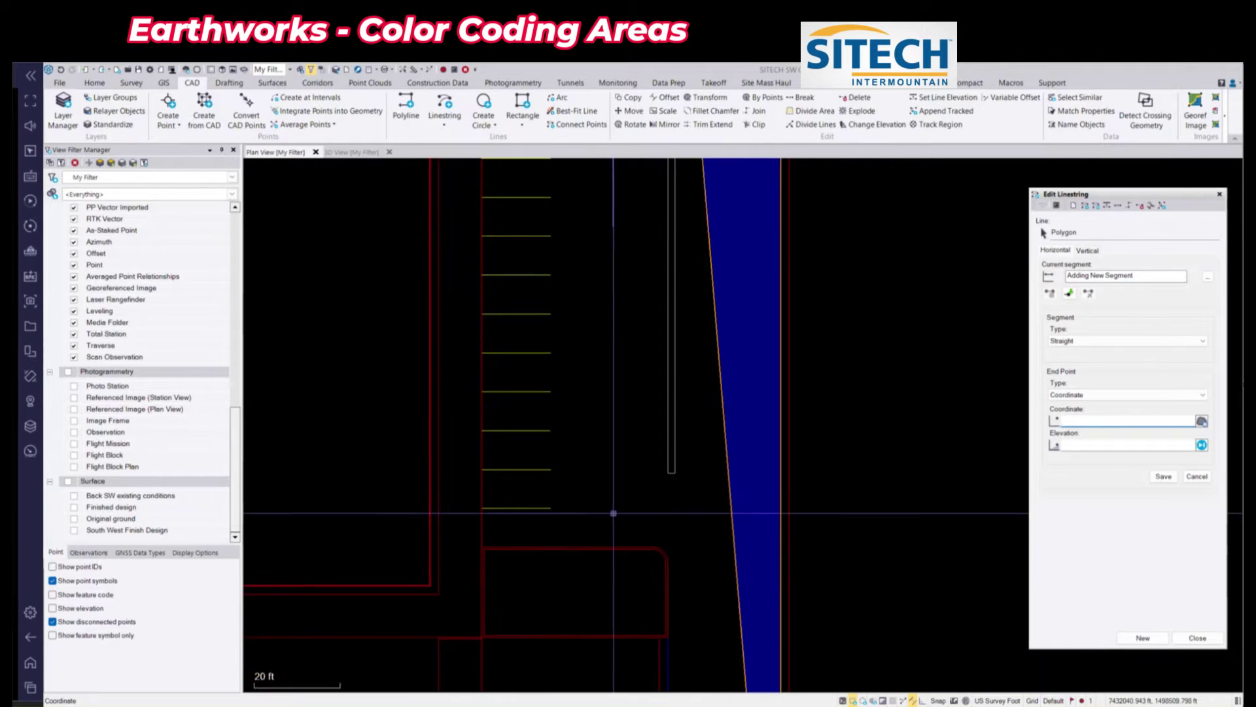
pyautogui.scroll(1, 610, 514)
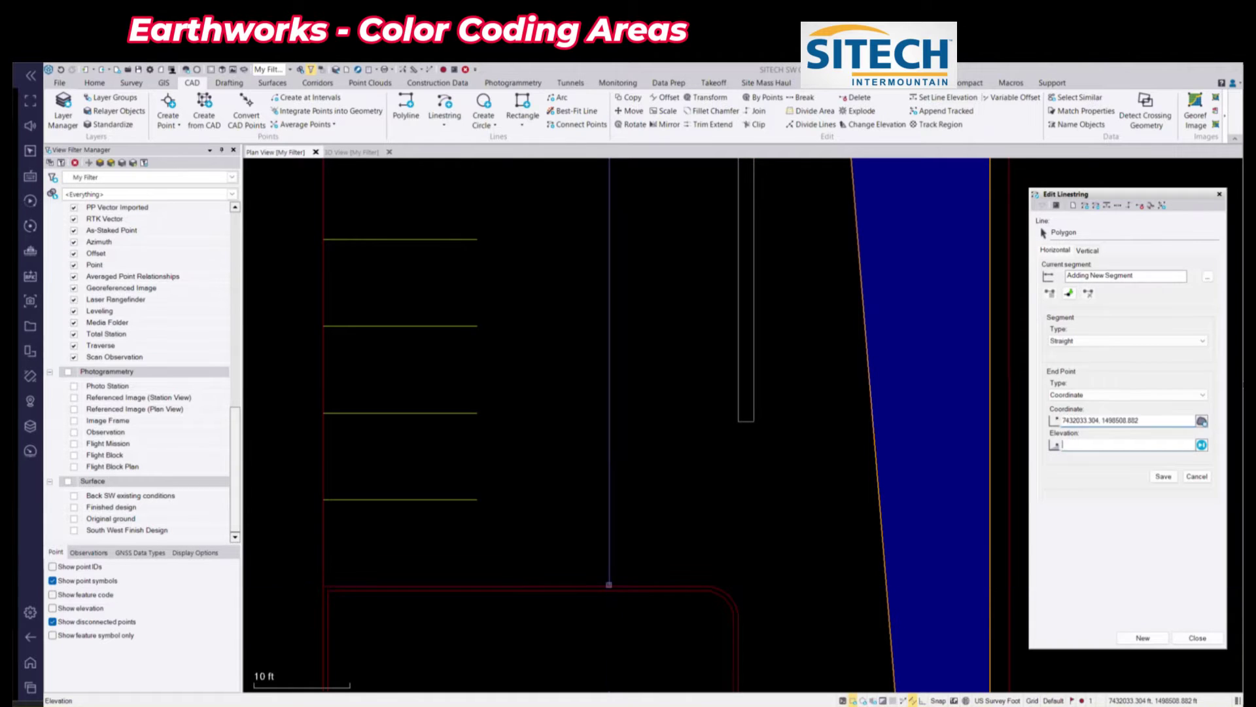
pyautogui.click(608, 584)
pyautogui.scroll(1, 723, 582)
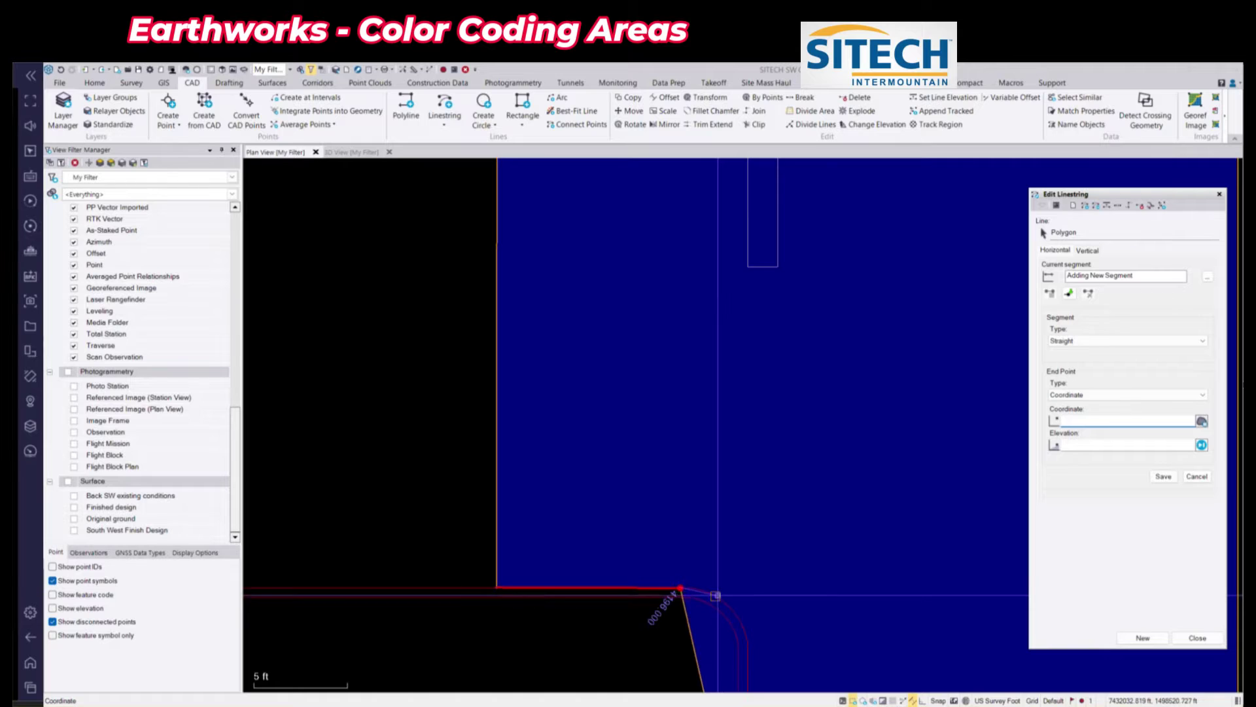
pyautogui.click(716, 596)
pyautogui.click(737, 617)
pyautogui.moveTo(738, 616); pyautogui.dragTo(608, 542, button='middle')
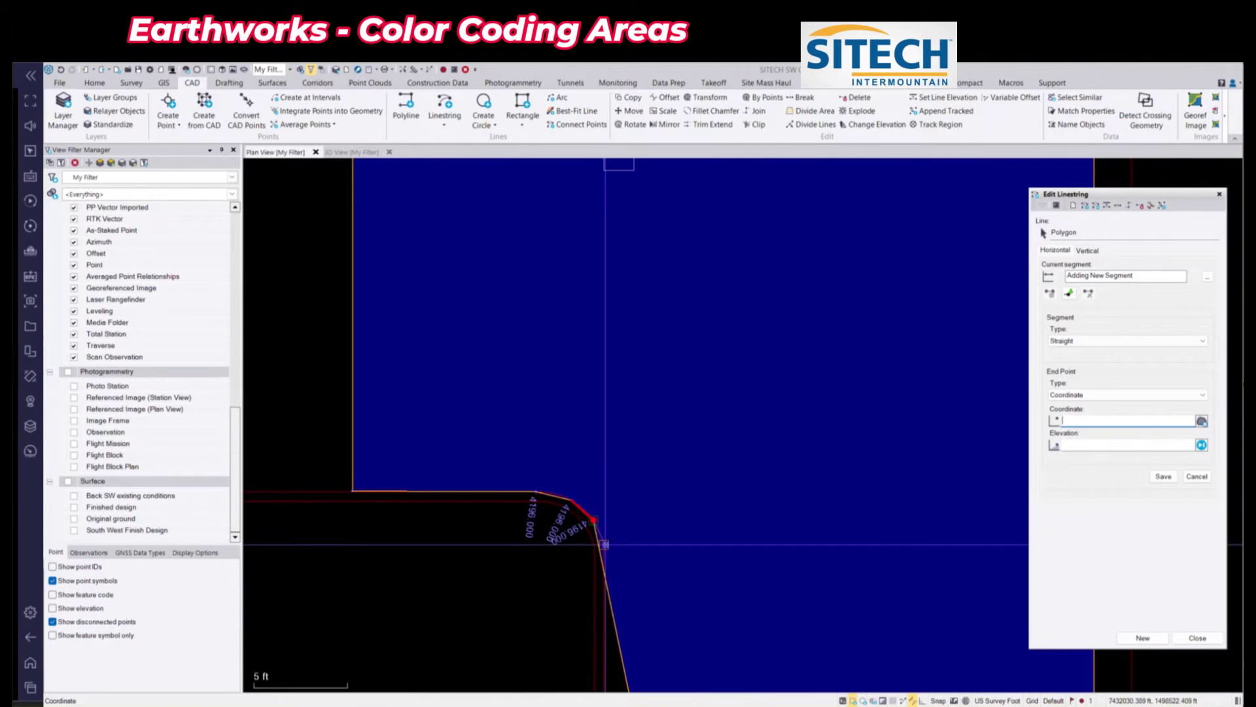
pyautogui.click(604, 543)
# Run the polygon south along the island's east curb to the driveway's end, level with the polygon's starting vertex
pyautogui.scroll(-2, 639, 564)
pyautogui.moveTo(657, 612); pyautogui.dragTo(682, 200, button='middle')
pyautogui.scroll(-2, 640, 405)
pyautogui.moveTo(682, 561); pyautogui.dragTo(689, 185, button='middle')
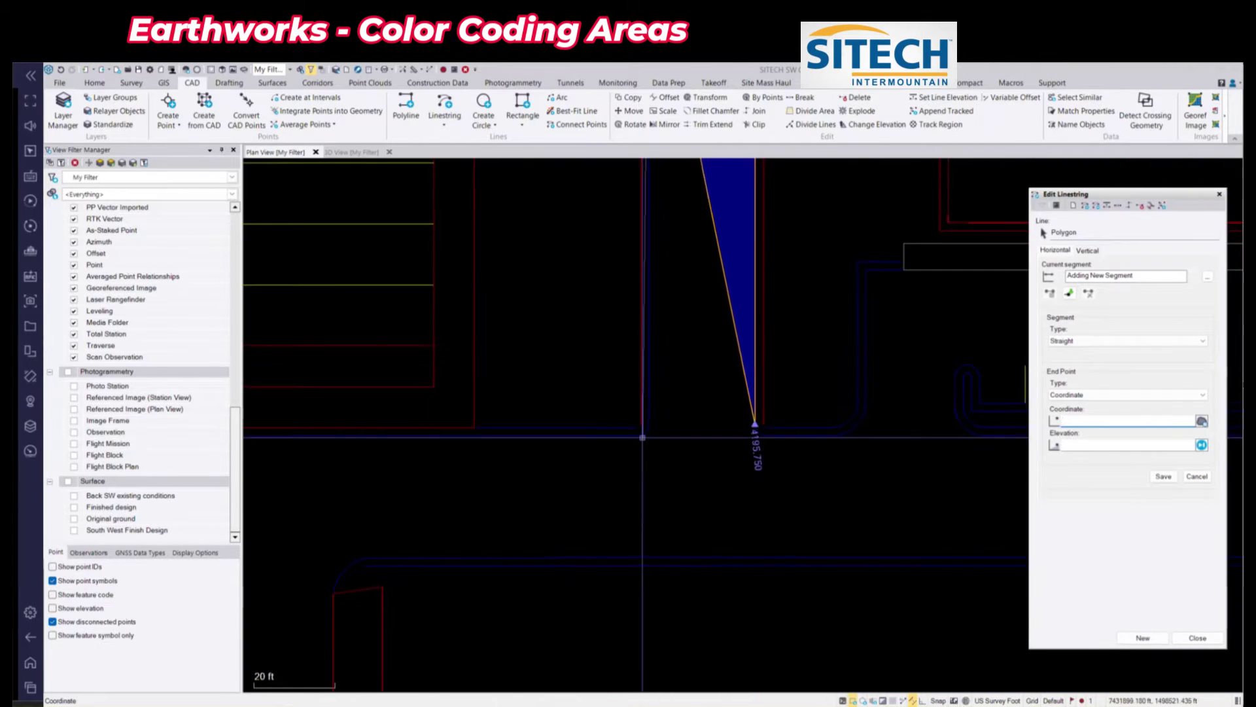
pyautogui.scroll(6, 653, 432)
pyautogui.moveTo(678, 419); pyautogui.dragTo(538, 448, button='middle')
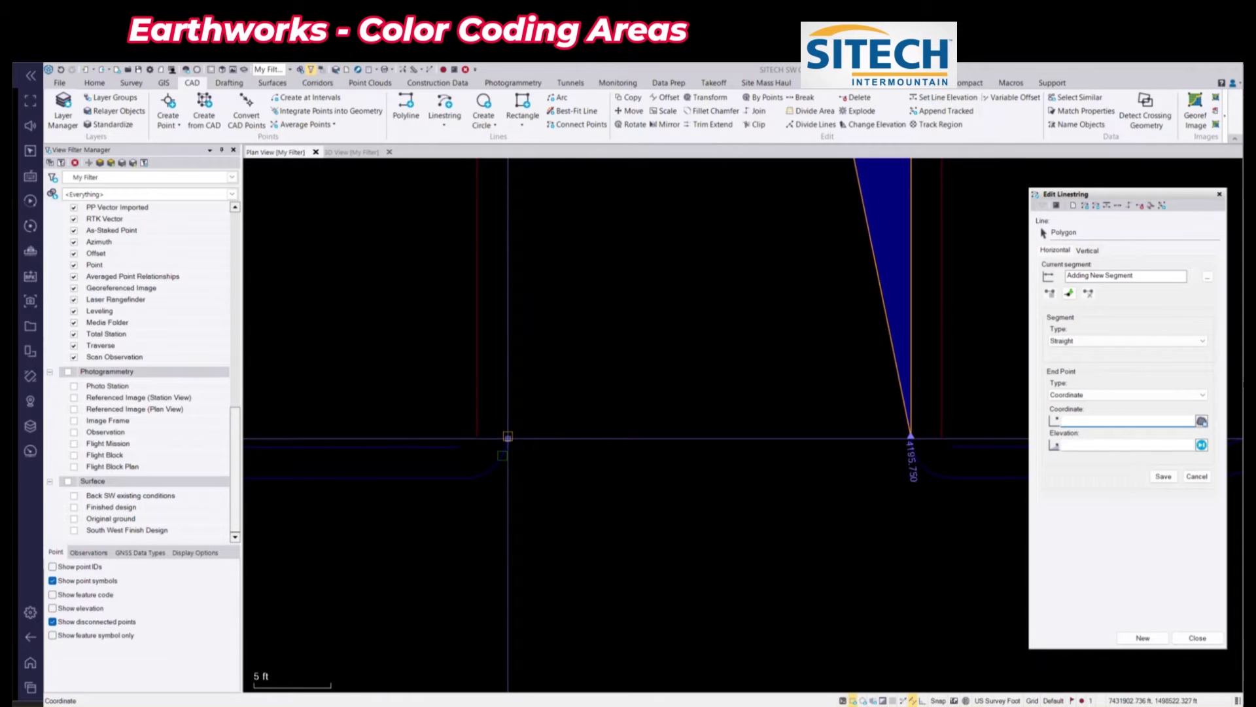
pyautogui.click(510, 437)
# Finish the blue drive-lane polygon and exit linestring editing
pyautogui.scroll(-3, 556, 437)
pyautogui.scroll(-2, 574, 441)
pyautogui.moveTo(585, 341); pyautogui.dragTo(700, 528, button='middle')
pyautogui.moveTo(679, 383); pyautogui.dragTo(730, 610, button='middle')
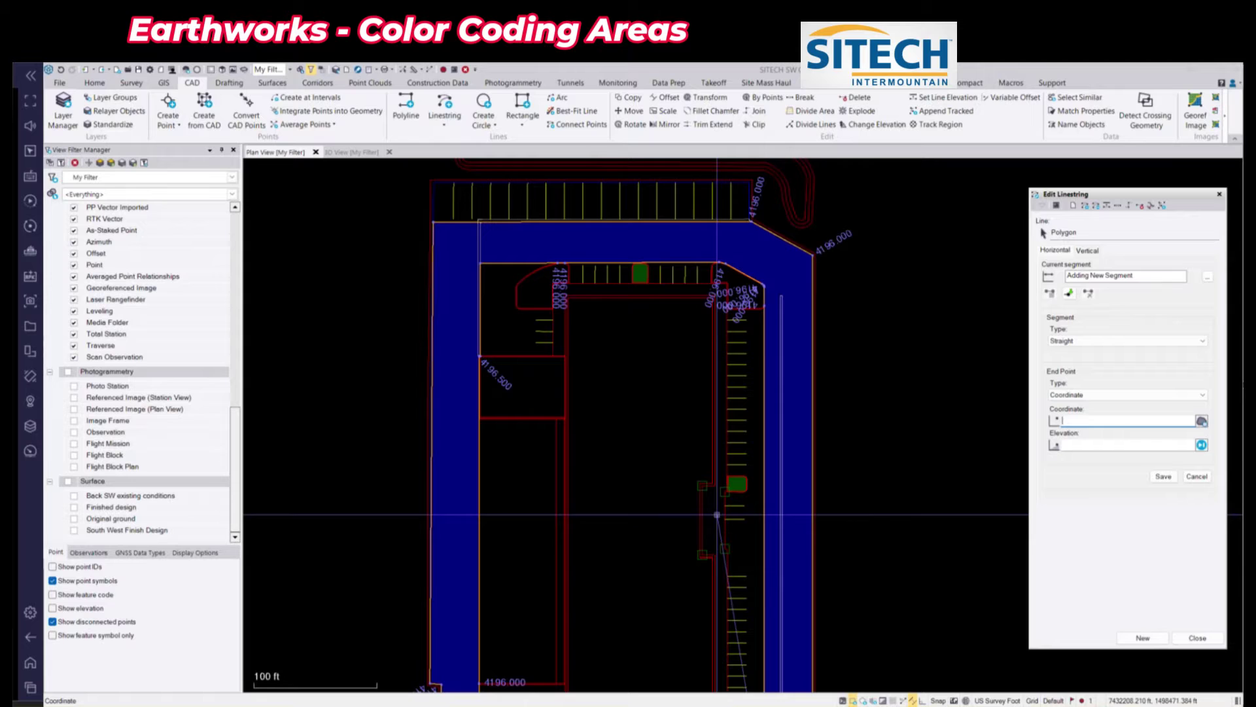
pyautogui.moveTo(718, 515)
pyautogui.mouseDown(button='middle')
pyautogui.moveTo(645, 406)
pyautogui.moveTo(638, 353)
pyautogui.mouseUp(button='middle')
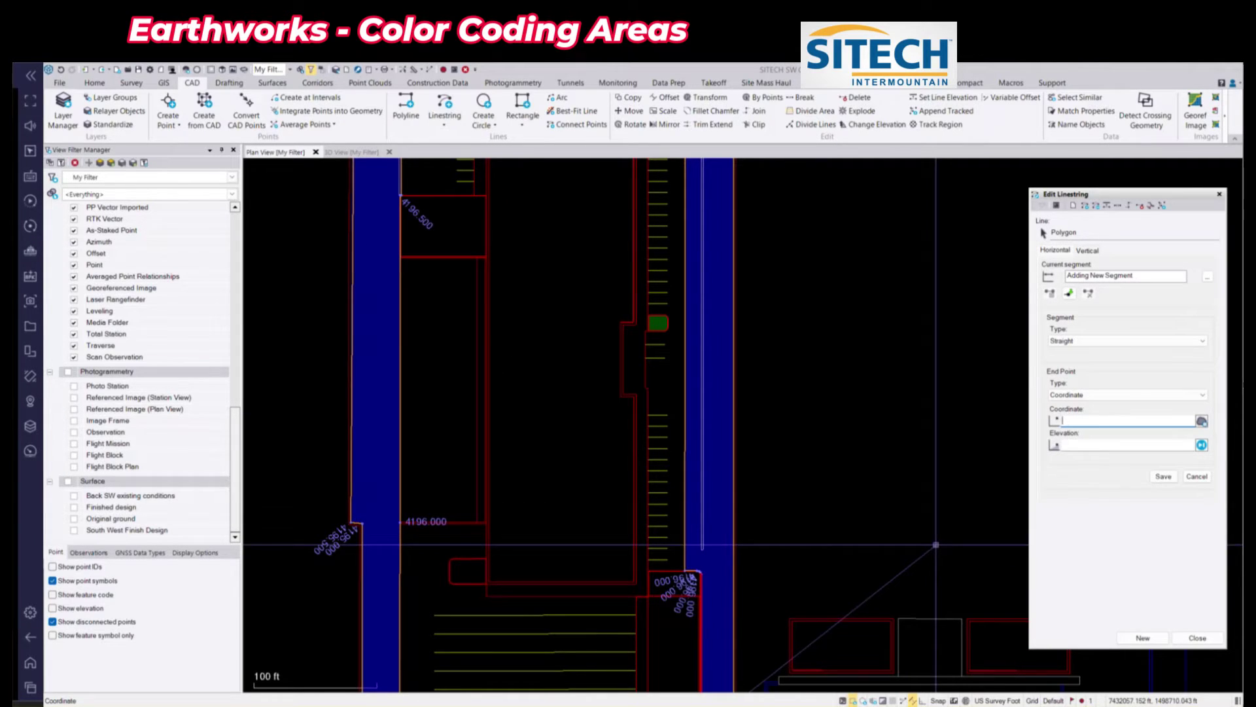
pyautogui.click(1142, 638)
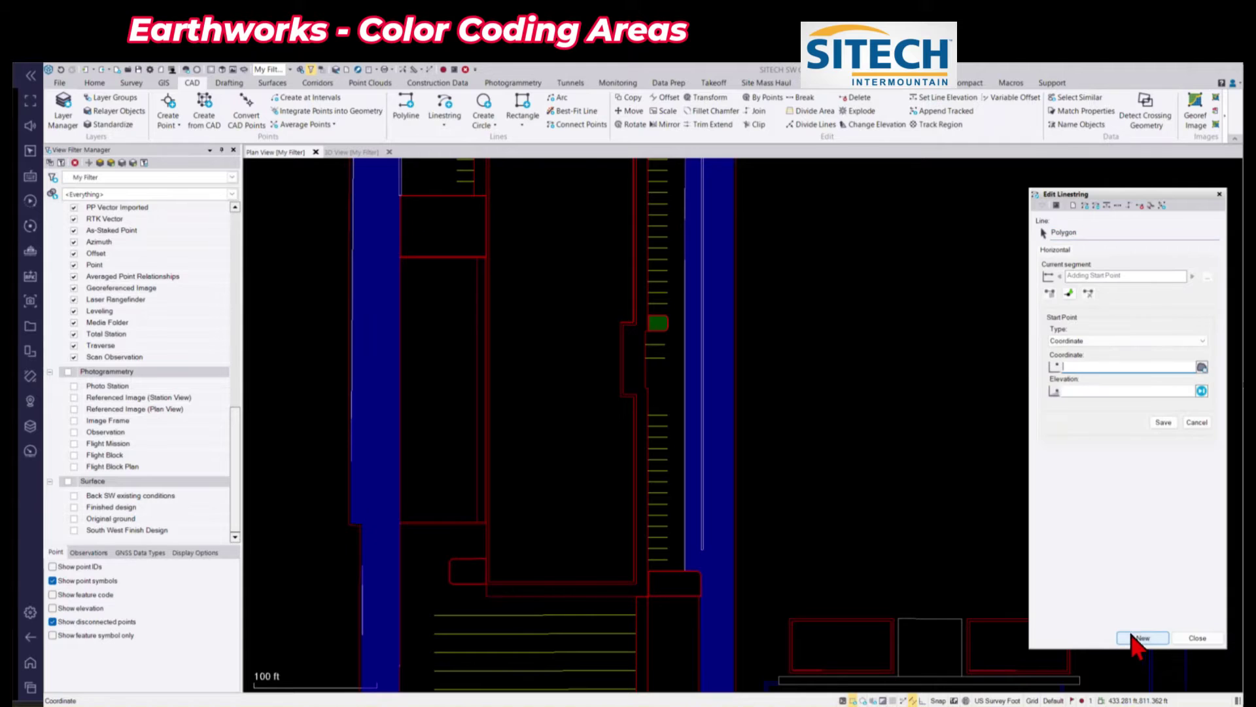
pyautogui.click(1198, 638)
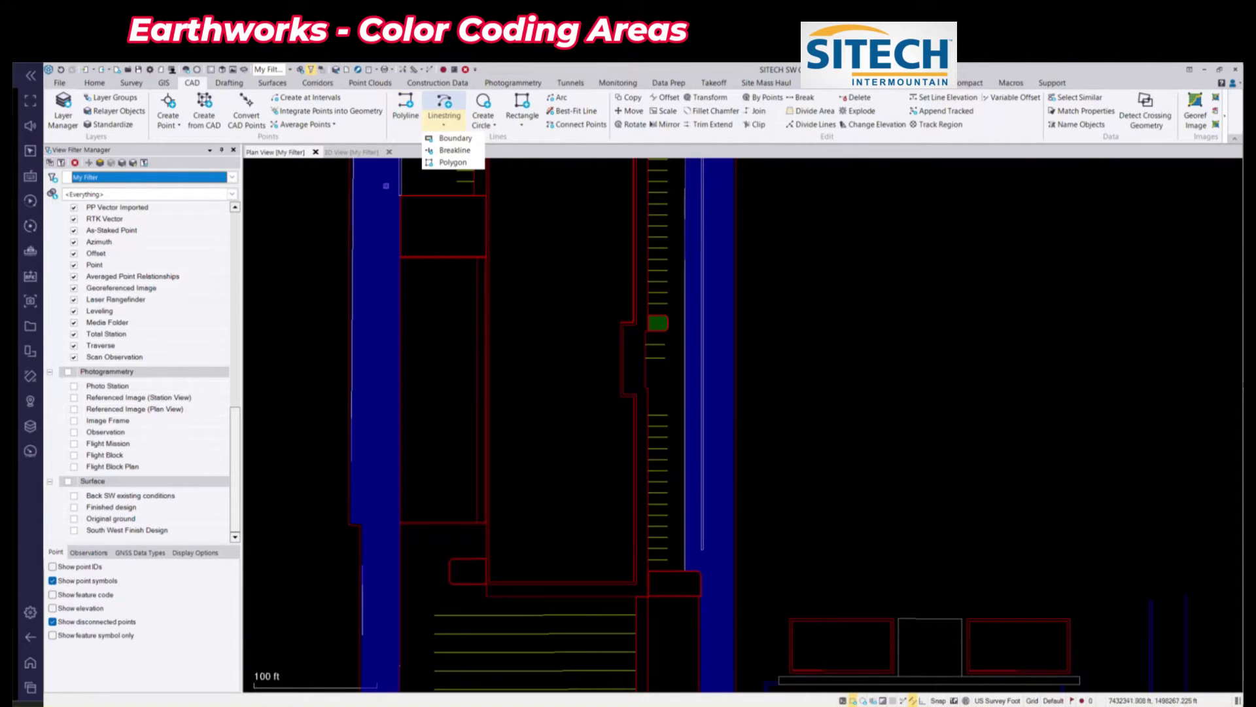
# Create a new polygon with the fill color set to Cyan
pyautogui.click(453, 162)
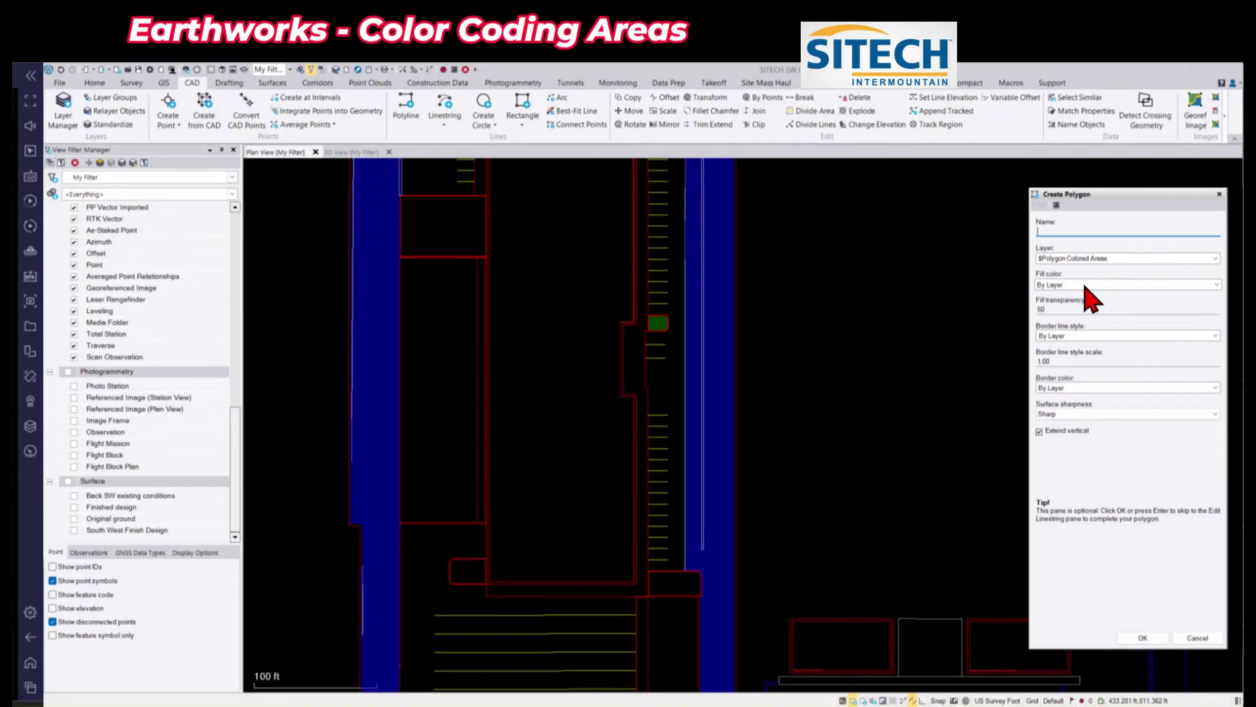
pyautogui.click(1125, 285)
pyautogui.click(1073, 348)
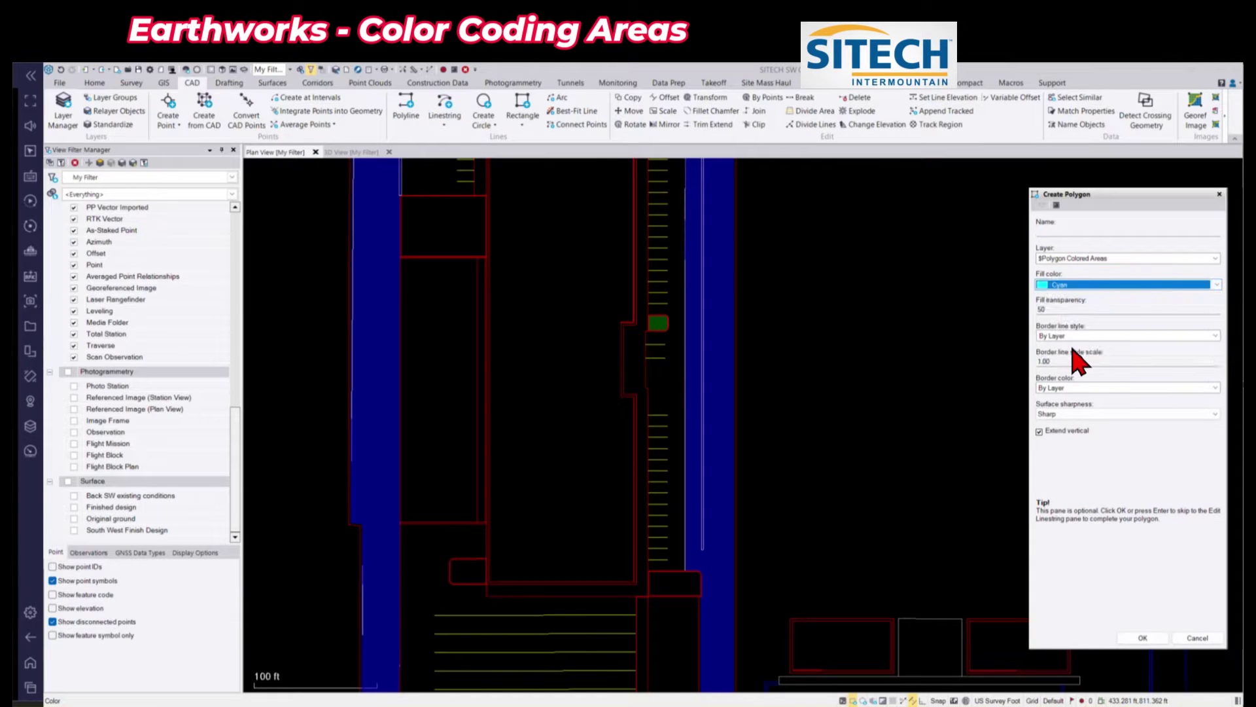
pyautogui.click(1142, 637)
# Start the cyan polygon at the blue area's inner corner on the southern island, then run it west to the stalls' curb line
pyautogui.scroll(5, 838, 564)
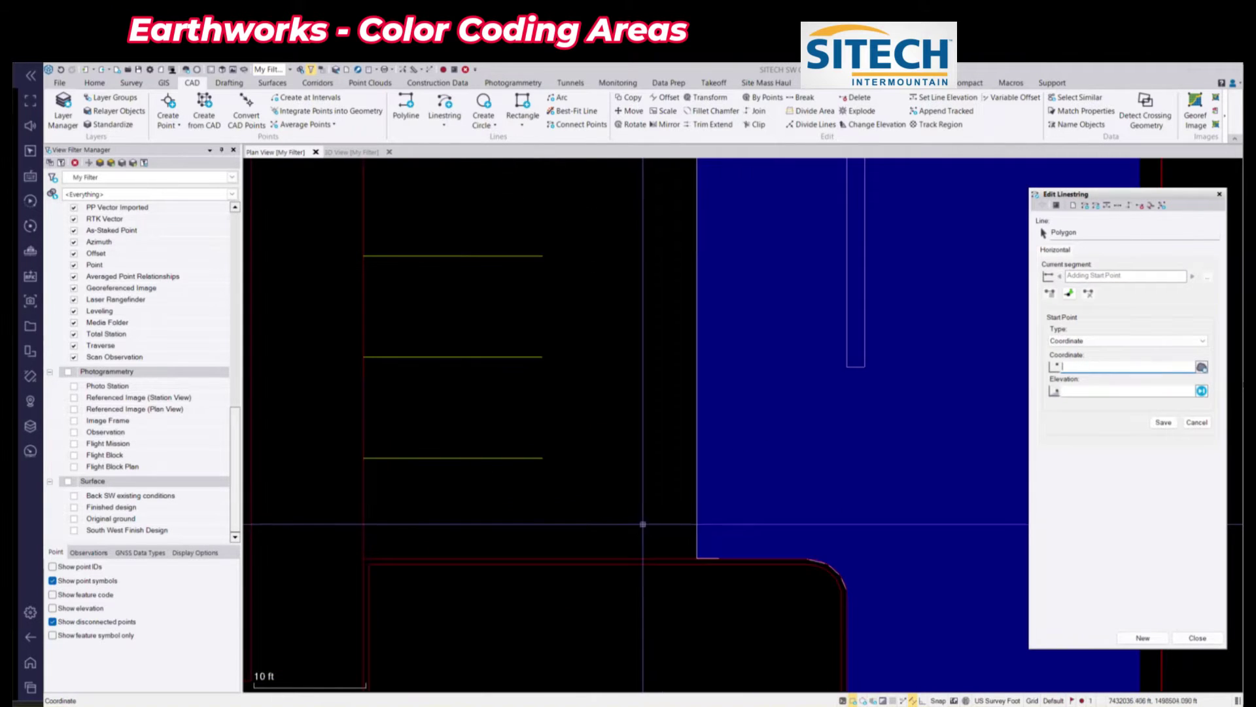
pyautogui.click(697, 558)
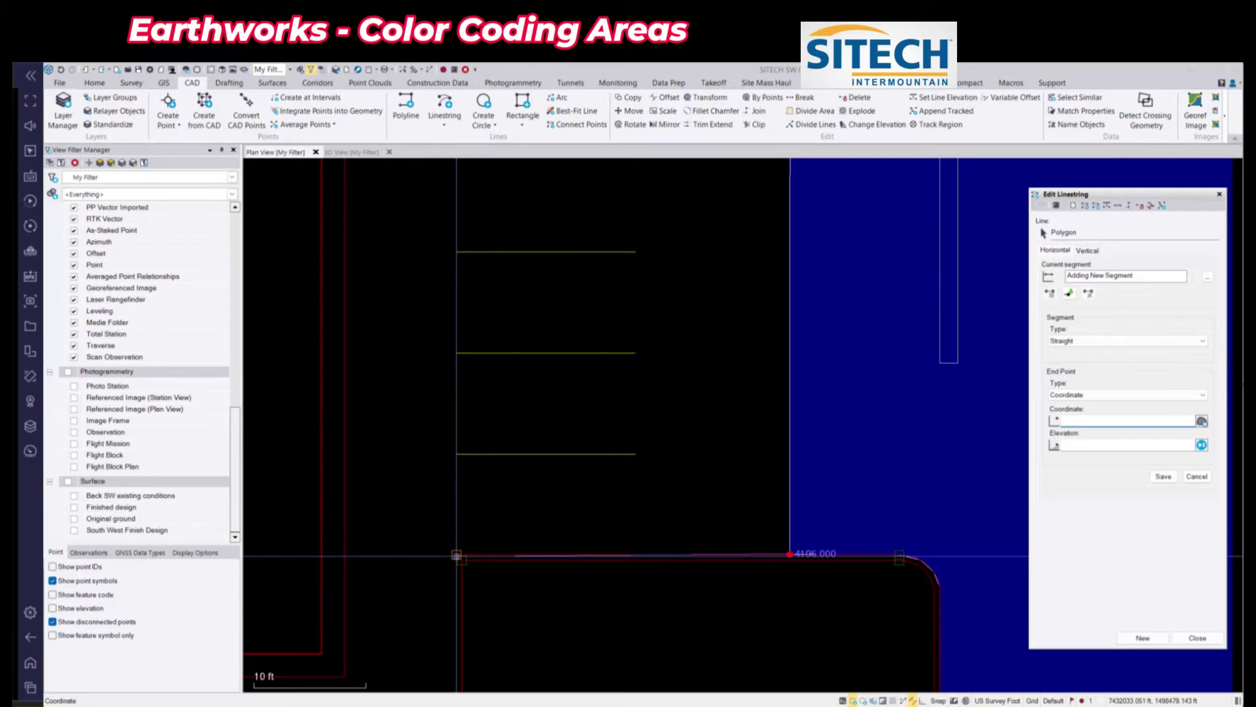
pyautogui.click(457, 556)
# Trace the cyan polygon north along the stalls' west curb and through its jog to the corner level with the green island's south edge
pyautogui.scroll(-3, 455, 534)
pyautogui.moveTo(482, 540); pyautogui.dragTo(472, 694, button='middle')
pyautogui.moveTo(456, 314); pyautogui.dragTo(464, 650, button='middle')
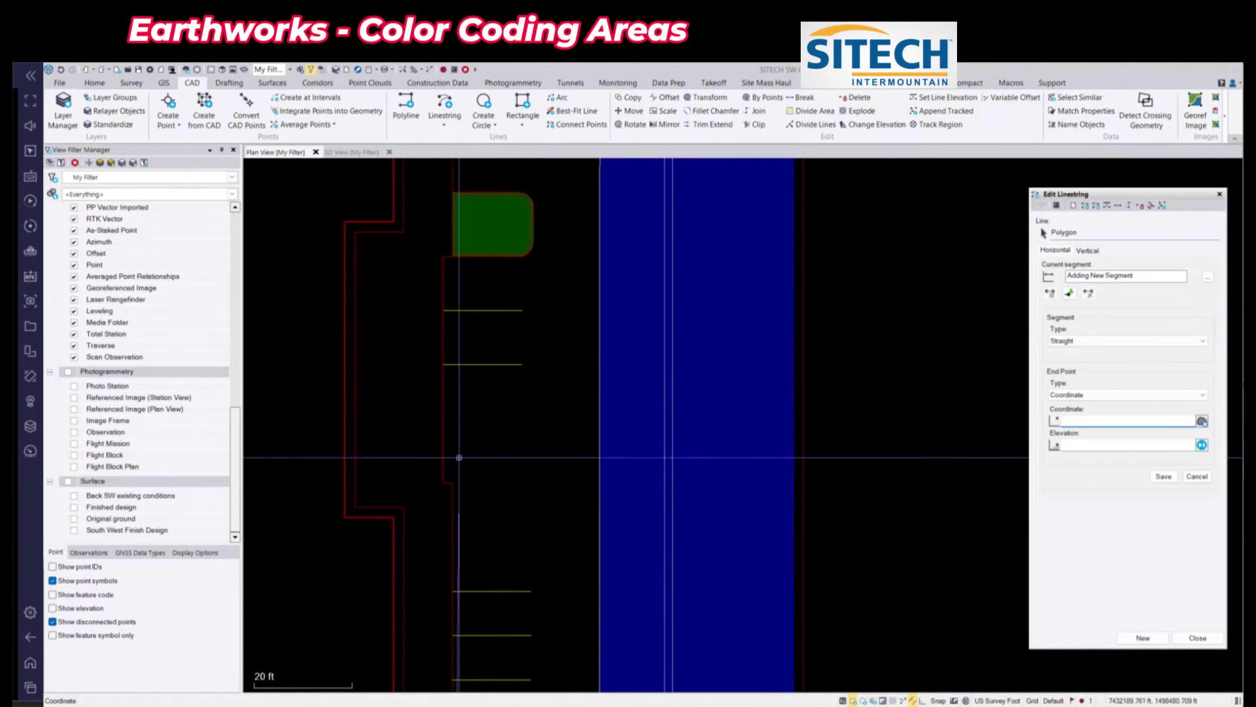
pyautogui.scroll(2, 459, 457)
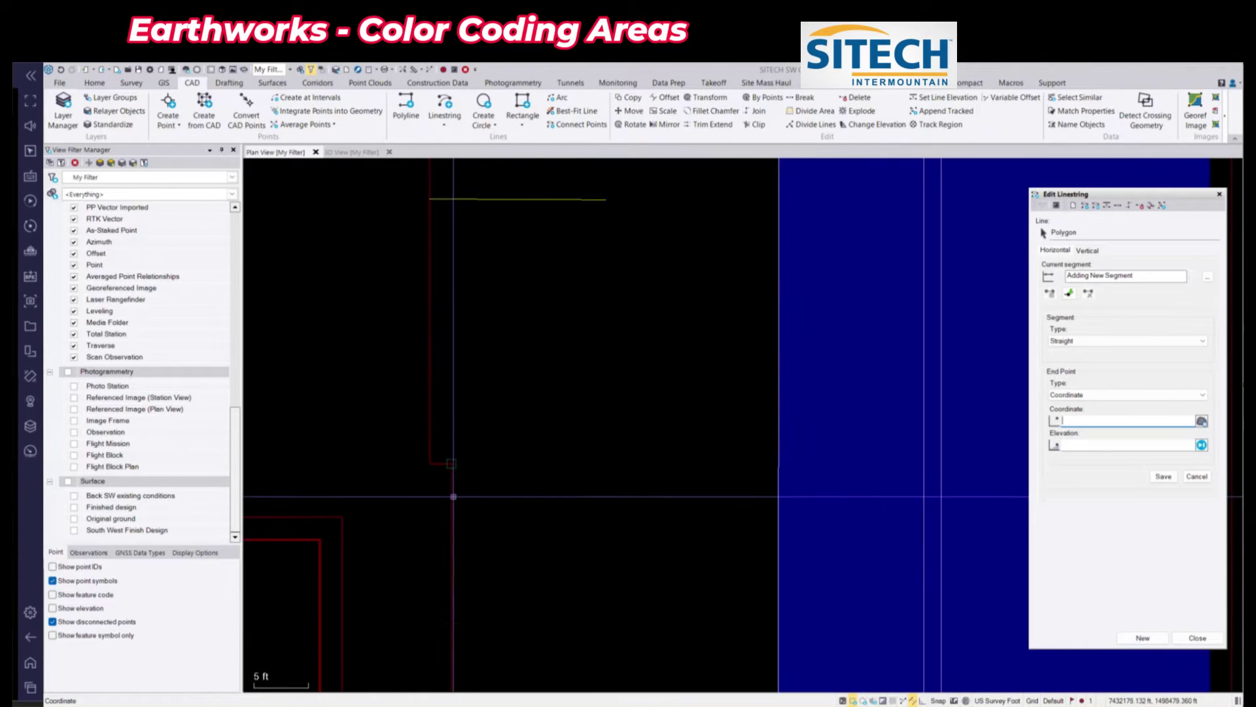
pyautogui.click(430, 463)
pyautogui.moveTo(452, 283); pyautogui.dragTo(482, 625, button='middle')
pyautogui.click(460, 300)
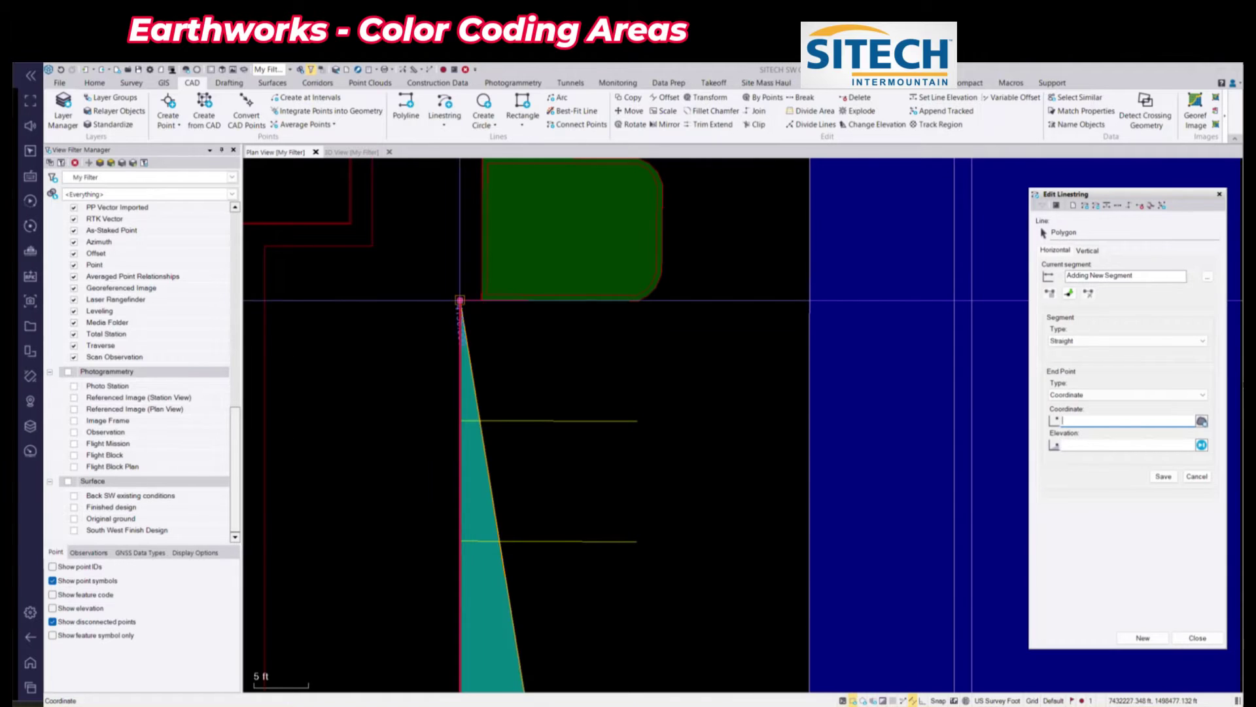
# Run the cyan polygon east along the green island's south edge and around its rounded southeast corner
pyautogui.moveTo(571, 311); pyautogui.dragTo(504, 354, button='middle')
pyautogui.scroll(2, 521, 359)
pyautogui.click(630, 318)
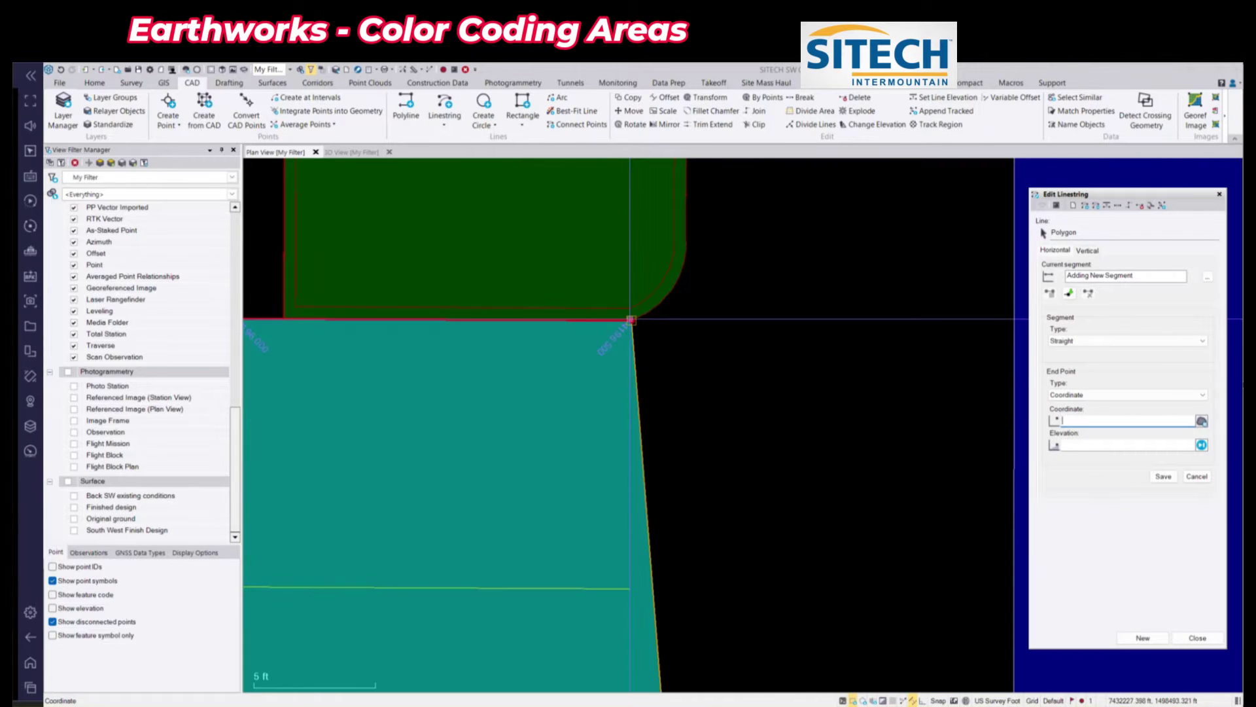
pyautogui.click(630, 319)
pyautogui.click(671, 290)
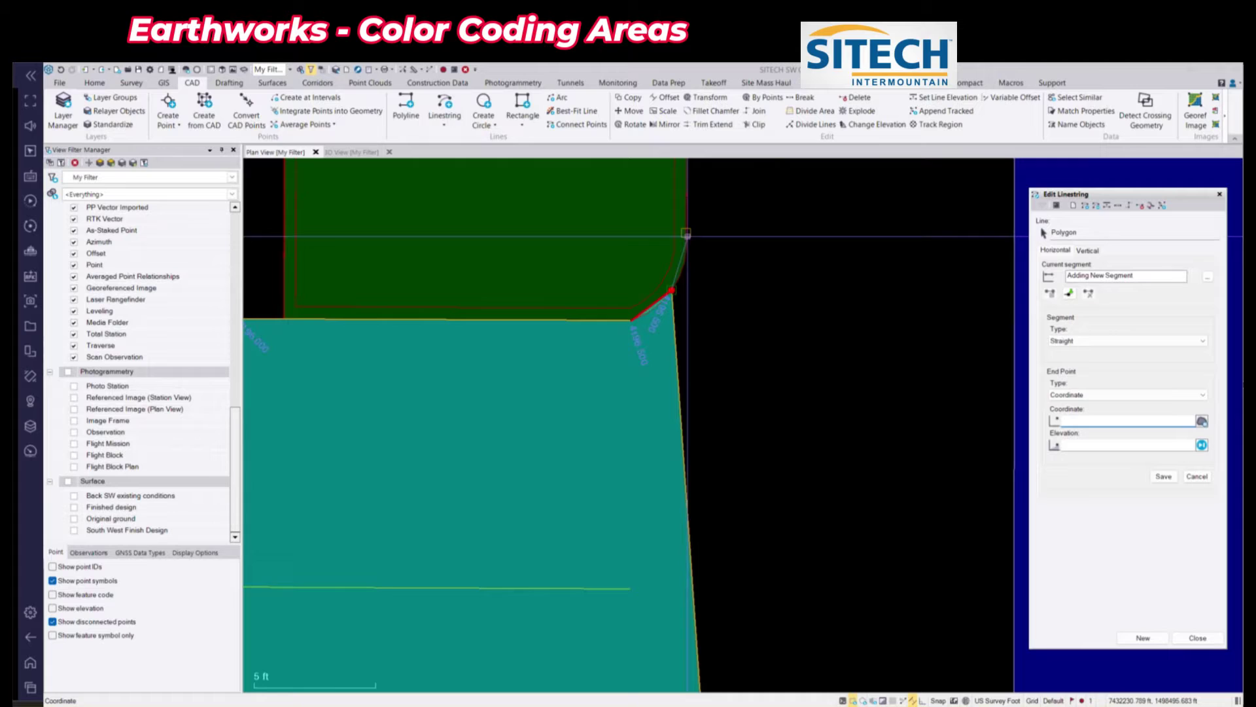
pyautogui.click(685, 232)
# Trace the cyan polygon up the green island's east side, around the northeast curve, and west to its northwest corner
pyautogui.moveTo(684, 237); pyautogui.dragTo(634, 518, button='middle')
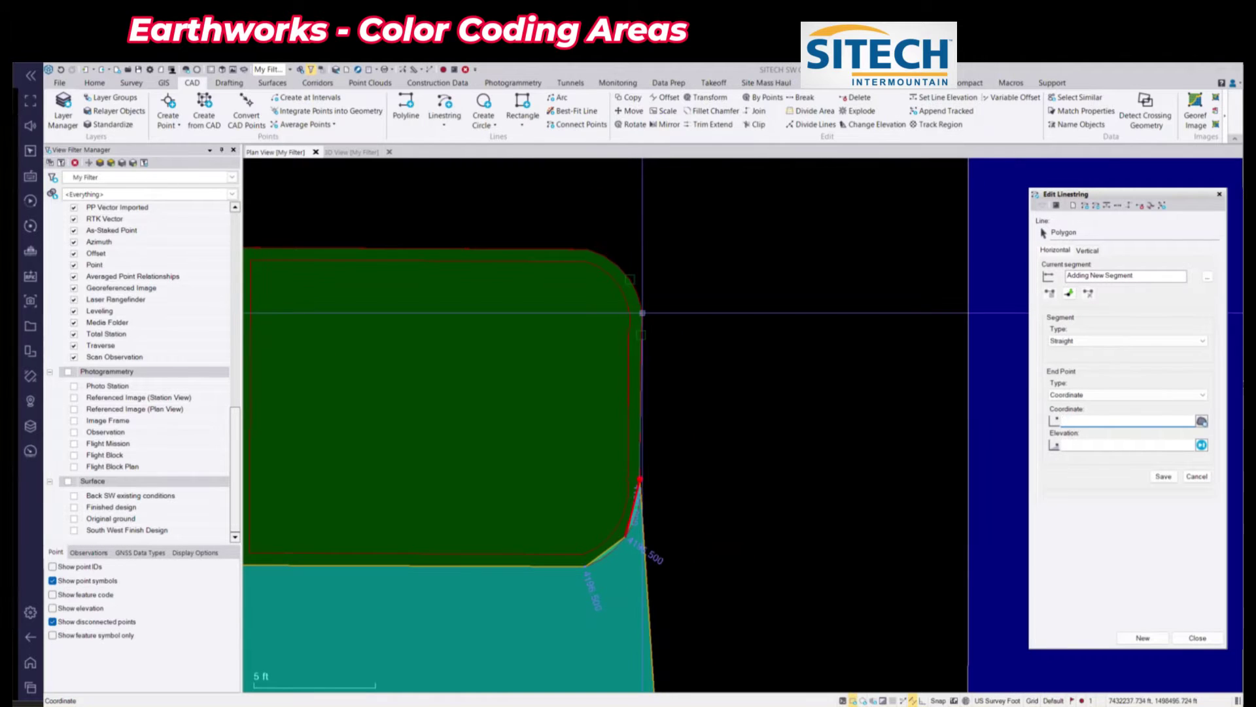
pyautogui.click(641, 335)
pyautogui.click(631, 281)
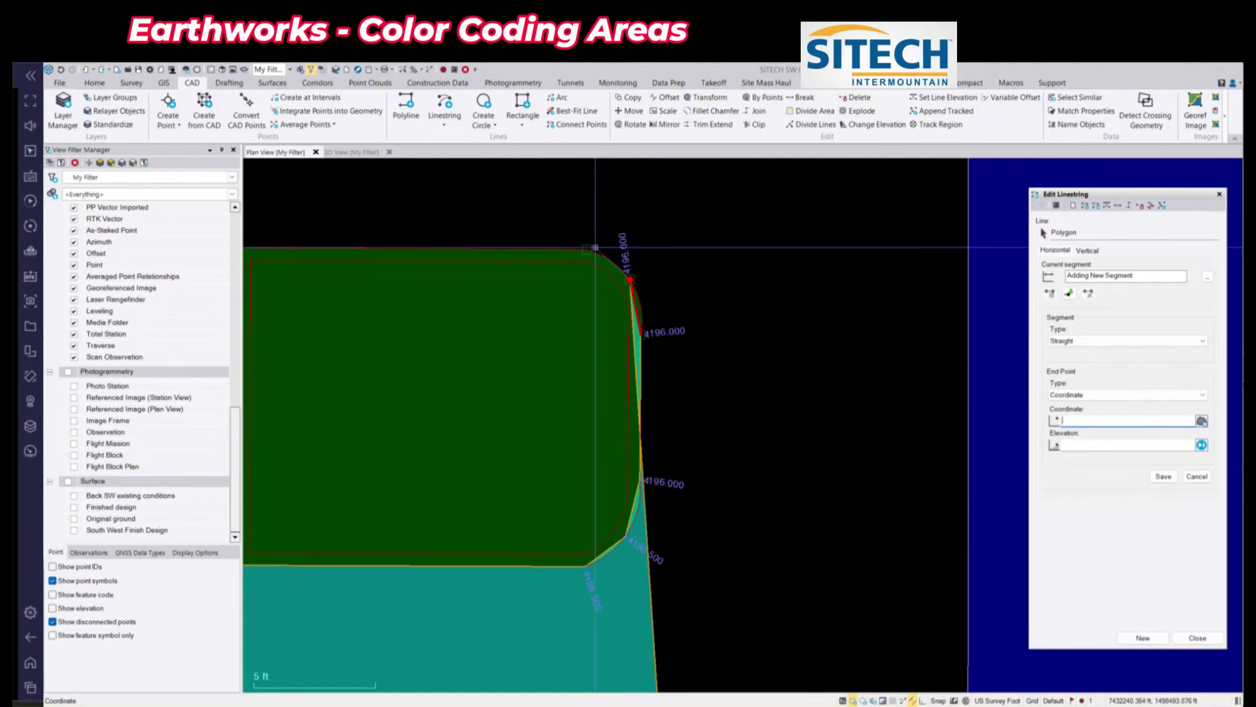
pyautogui.click(587, 248)
pyautogui.moveTo(547, 259); pyautogui.dragTo(813, 293, button='middle')
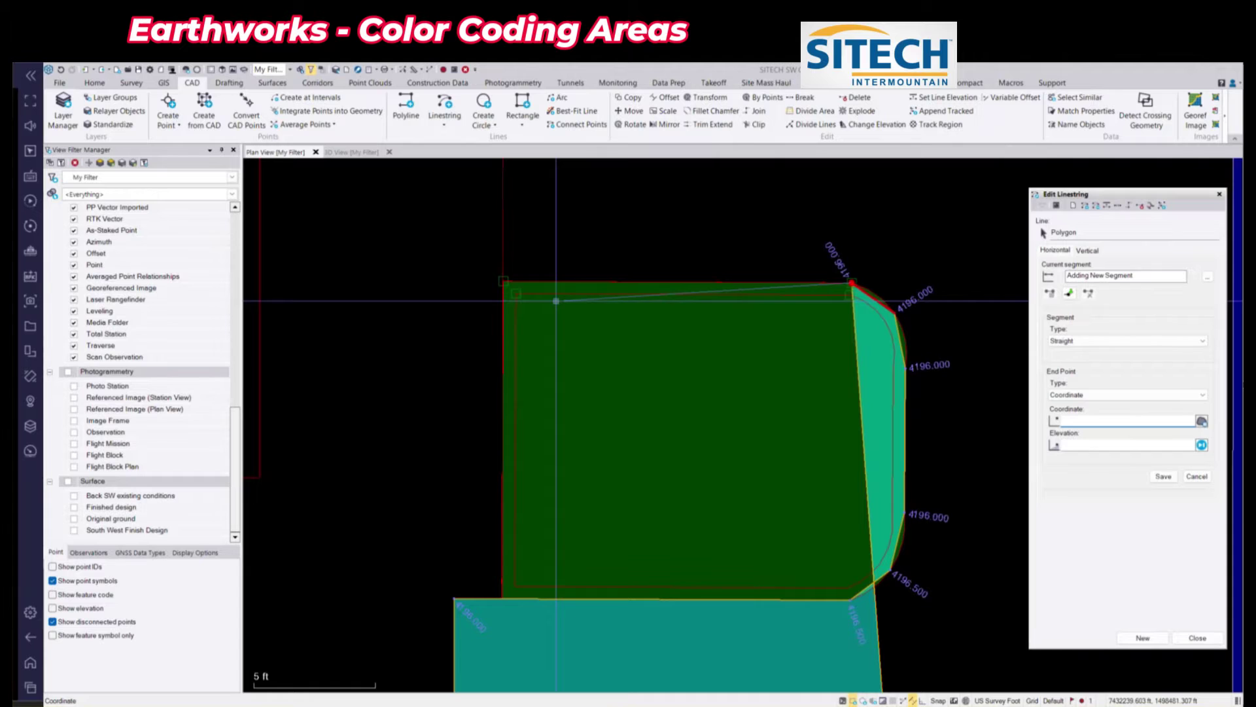
pyautogui.click(505, 282)
# Extend the cyan polygon north along the stalls' west curb to the northern red island, then east along that island's south edge
pyautogui.scroll(-3, 518, 285)
pyautogui.moveTo(545, 300); pyautogui.dragTo(492, 656, button='middle')
pyautogui.moveTo(480, 236); pyautogui.dragTo(469, 626, button='middle')
pyautogui.moveTo(457, 275); pyautogui.dragTo(492, 591, button='middle')
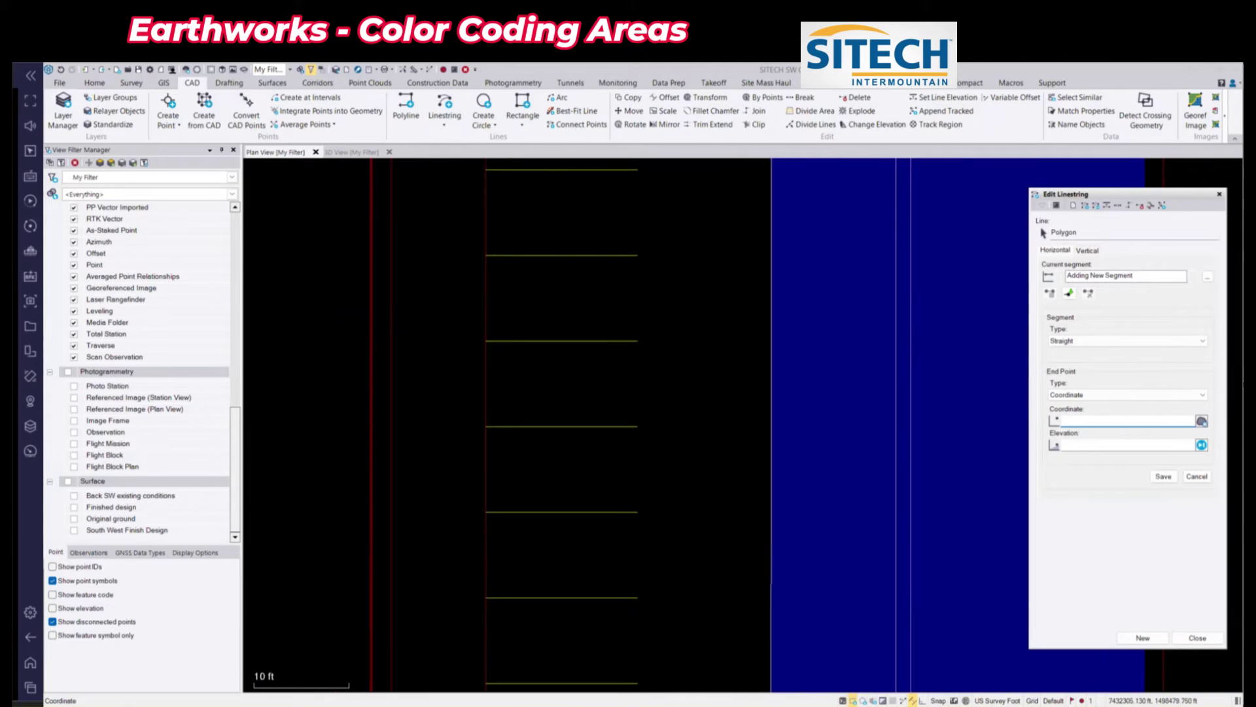
pyautogui.moveTo(503, 335); pyautogui.dragTo(490, 587, button='middle')
pyautogui.scroll(-3, 494, 587)
pyautogui.scroll(8, 501, 460)
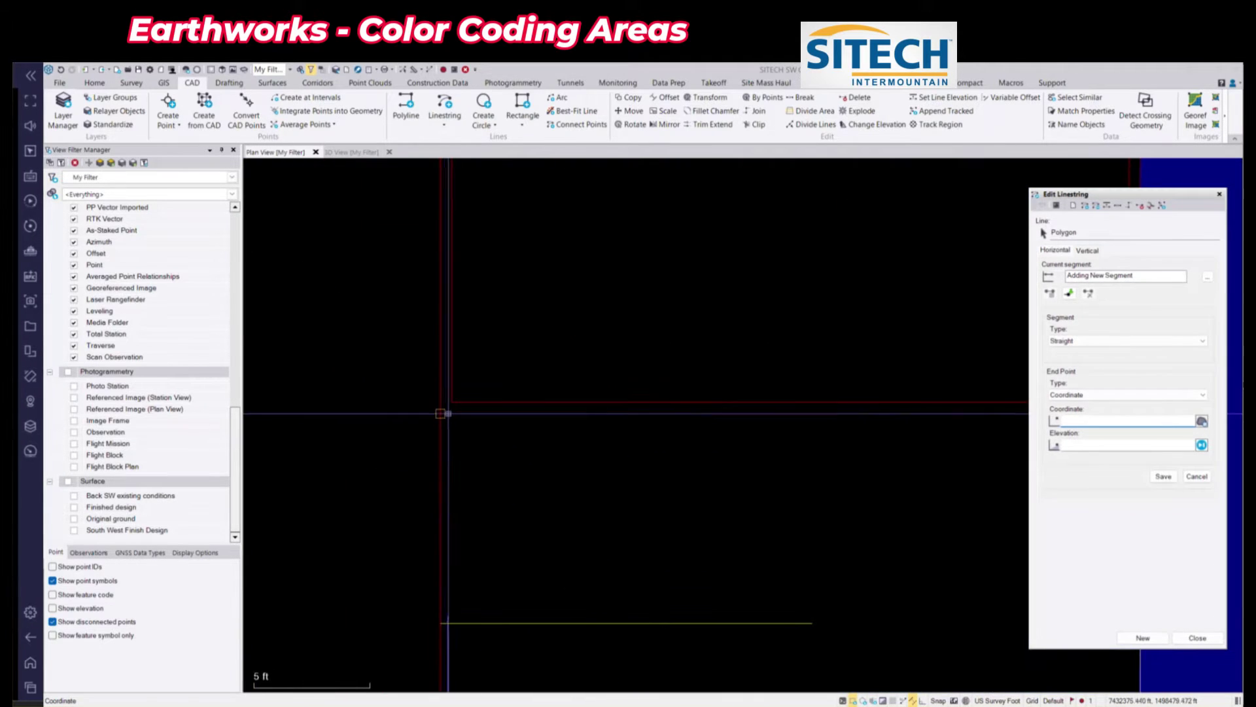
pyautogui.click(442, 413)
pyautogui.moveTo(926, 451); pyautogui.dragTo(516, 433, button='middle')
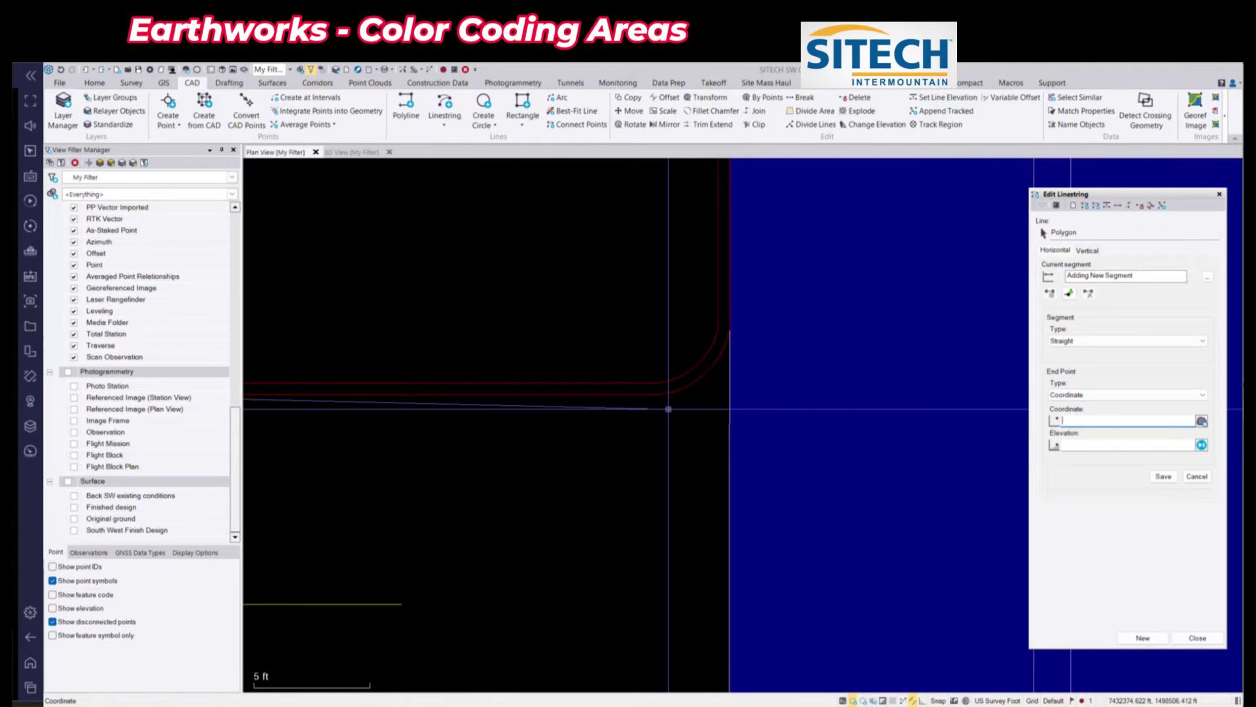
pyautogui.click(642, 394)
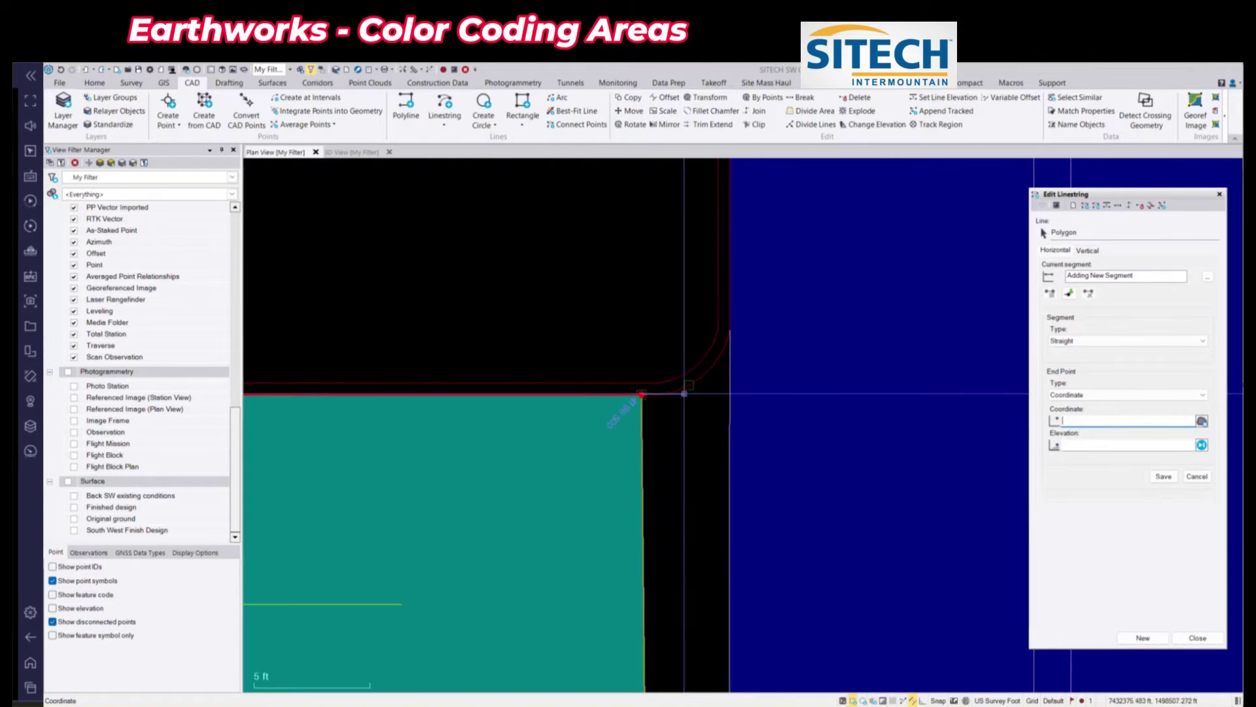
# Finish the eastern cyan parking polygon around the northern red island's rounded southeast corner
pyautogui.click(729, 330)
pyautogui.scroll(-6, 753, 337)
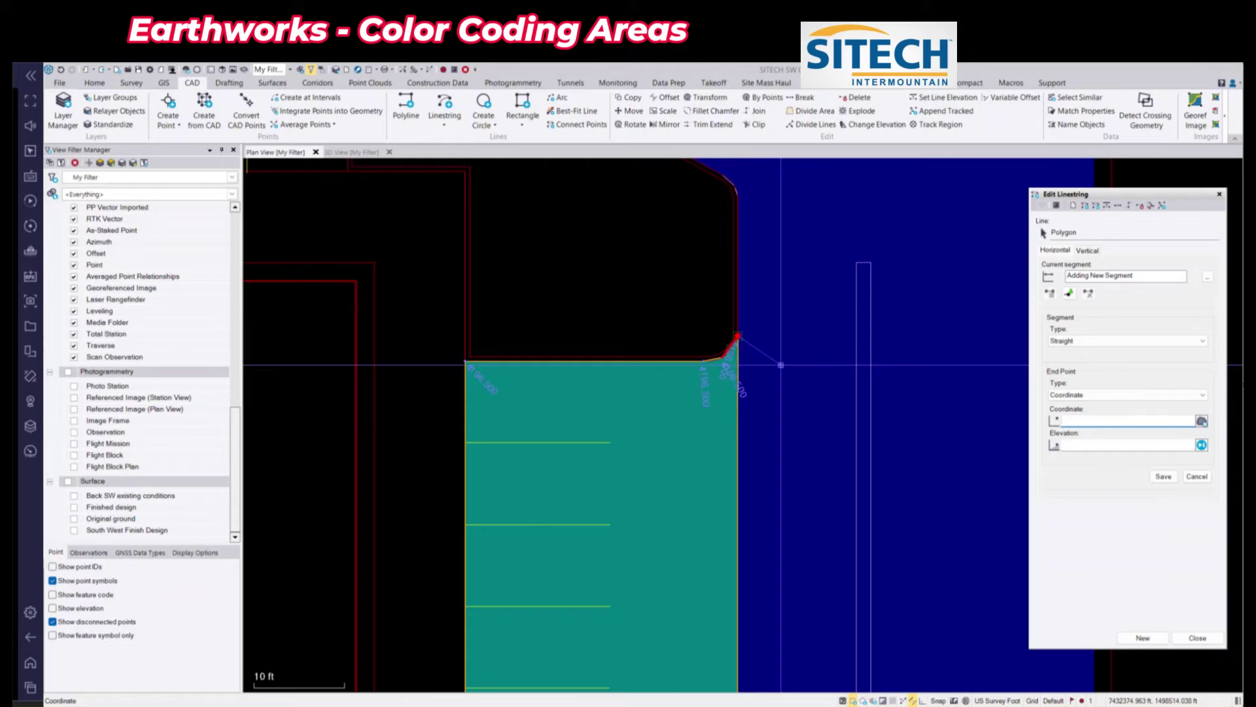
pyautogui.moveTo(751, 488); pyautogui.dragTo(706, 264, button='middle')
pyautogui.scroll(-5, 715, 341)
pyautogui.moveTo(743, 485); pyautogui.dragTo(817, 687, button='middle')
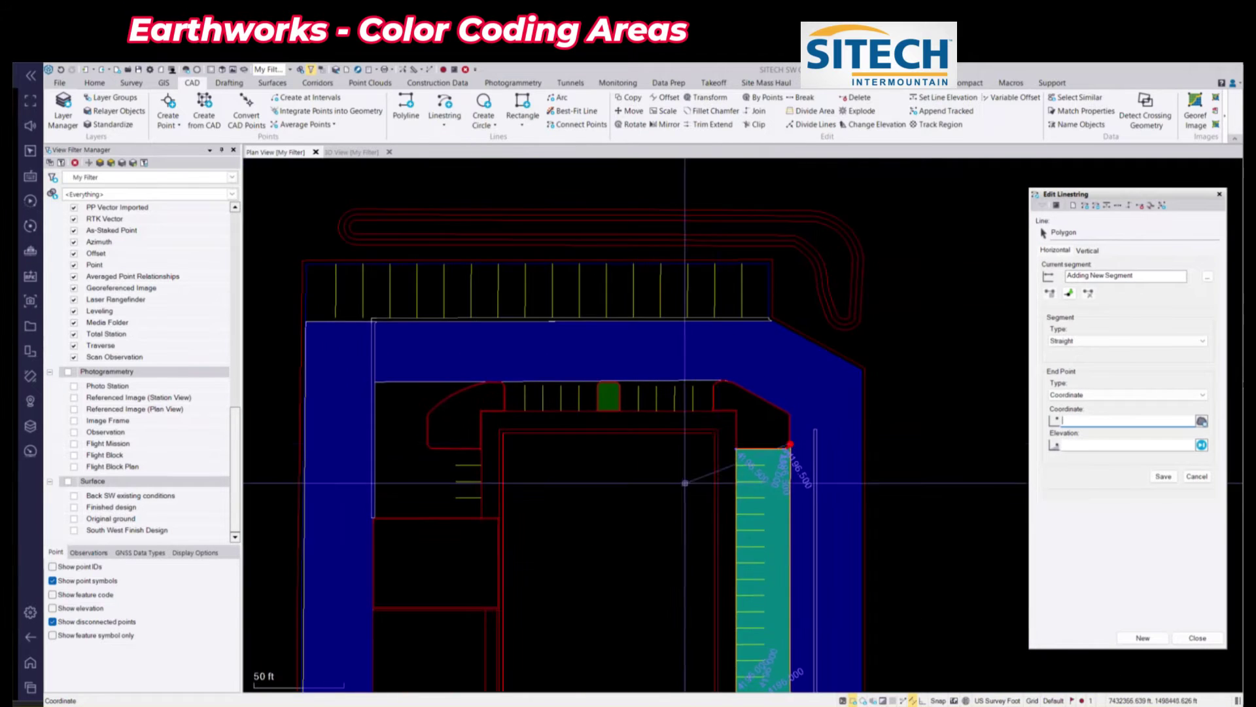
pyautogui.scroll(5, 734, 384)
pyautogui.moveTo(735, 382); pyautogui.dragTo(843, 369, button='middle')
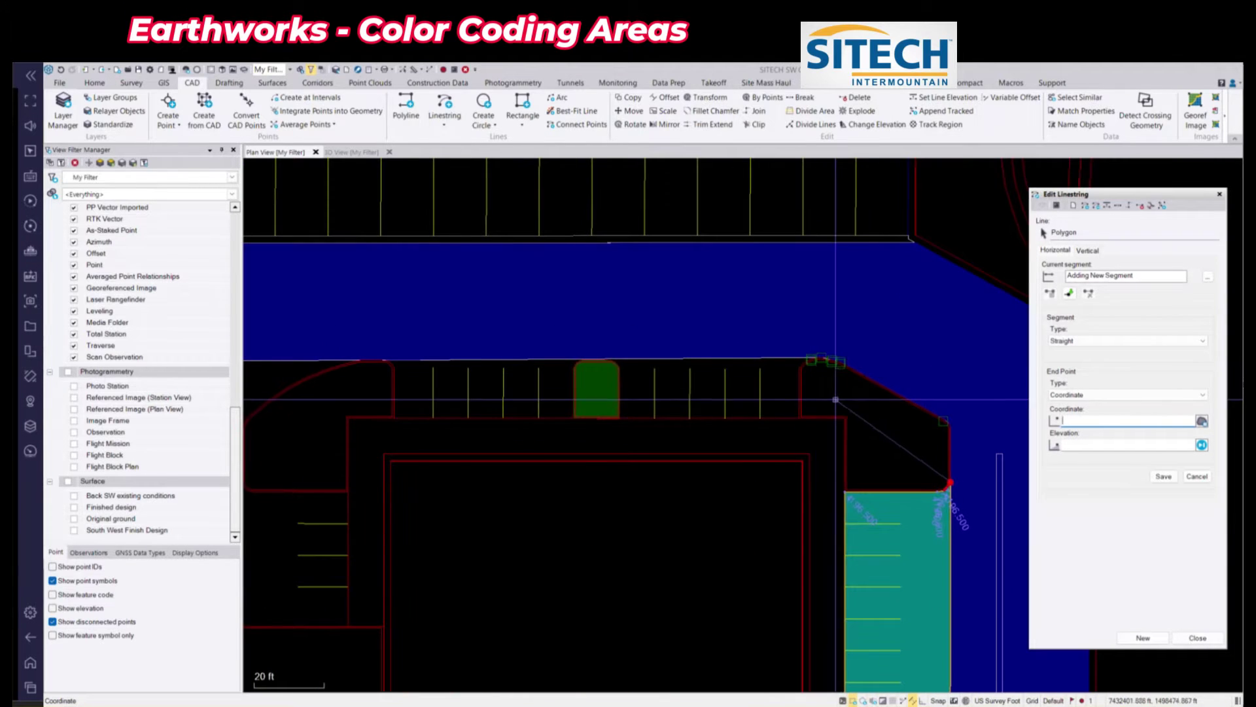
# Start a new cyan polygon at the northeast island's southwest corner and trace north along its west curb and around its rounded northwest corner
pyautogui.click(1143, 638)
pyautogui.scroll(3, 818, 415)
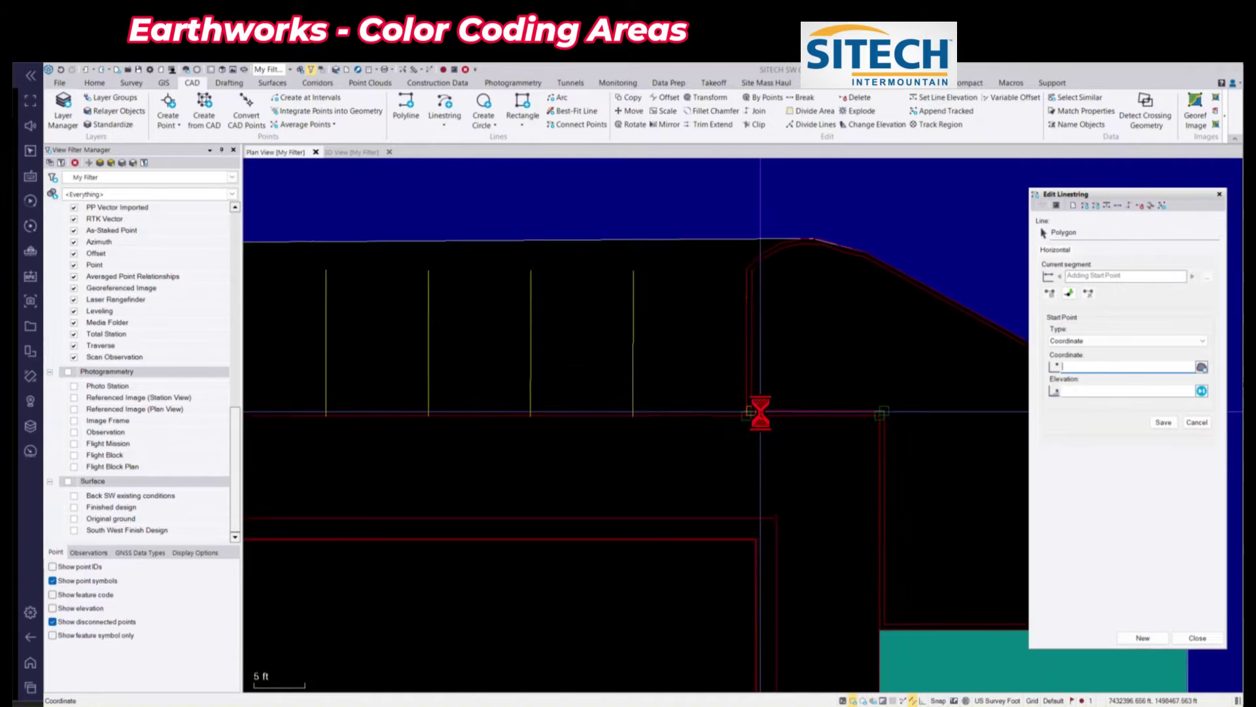
pyautogui.scroll(2, 760, 412)
pyautogui.click(709, 424)
pyautogui.scroll(-2, 733, 392)
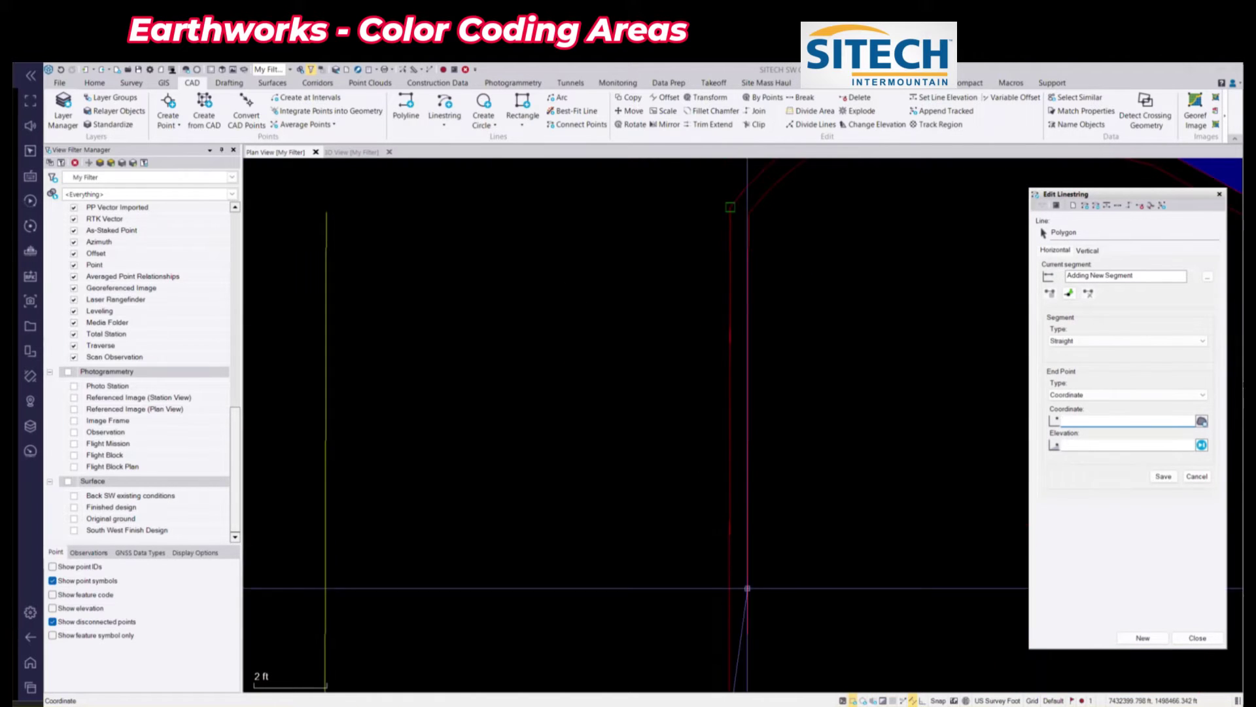
pyautogui.click(744, 339)
pyautogui.click(767, 316)
pyautogui.click(848, 291)
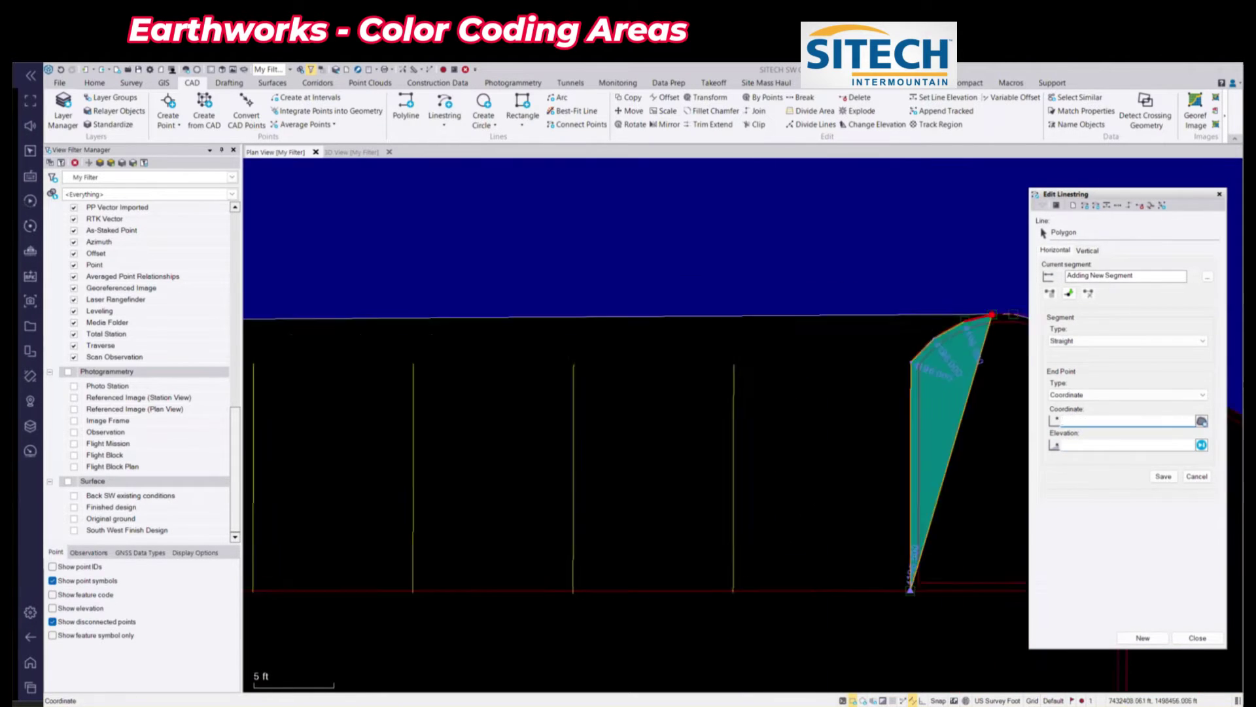
# Extend the cyan polygon west to the northwest island, down its east curb, then up and around the green island to complete the inner stall row
pyautogui.scroll(3, 336, 381)
pyautogui.click(336, 381)
pyautogui.click(380, 397)
pyautogui.click(416, 449)
pyautogui.scroll(-3, 422, 458)
pyautogui.click(419, 646)
pyautogui.scroll(-3, 453, 600)
pyautogui.click(412, 458)
pyautogui.click(465, 443)
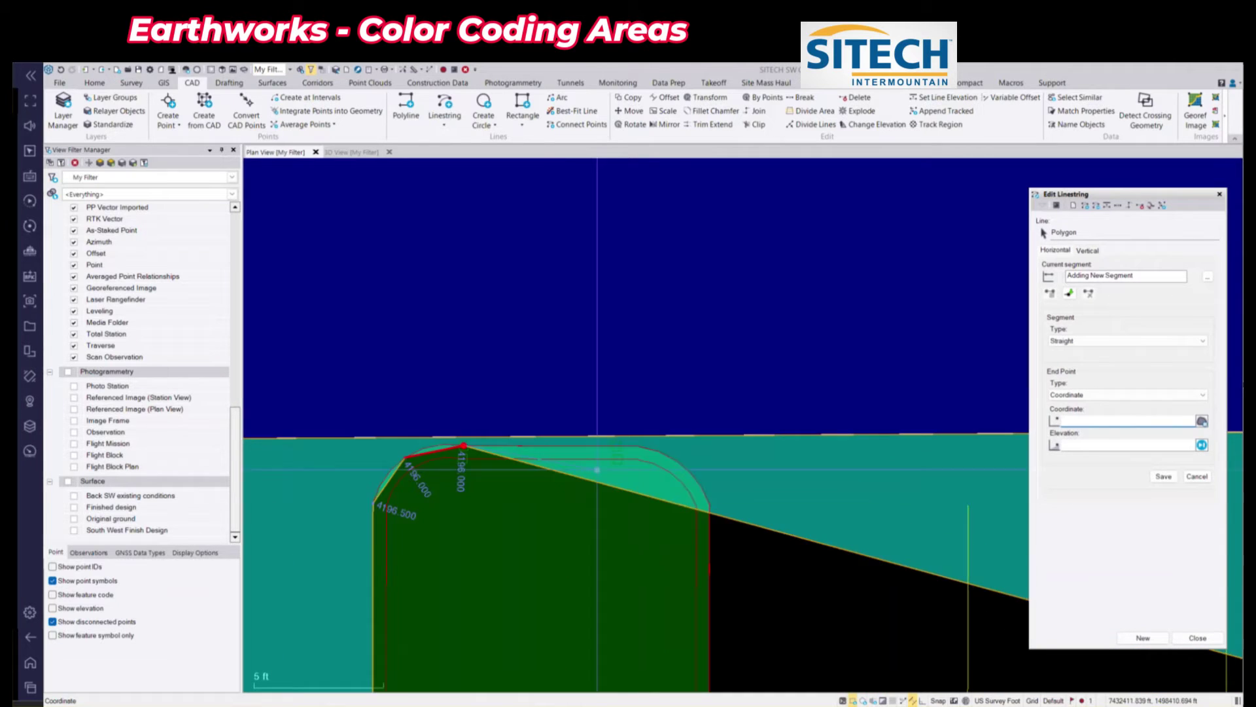
pyautogui.click(559, 490)
# Create another cyan polygon covering the northernmost stall row, placing points around its corners
pyautogui.click(1143, 638)
pyautogui.click(844, 366)
pyautogui.click(822, 210)
pyautogui.click(421, 323)
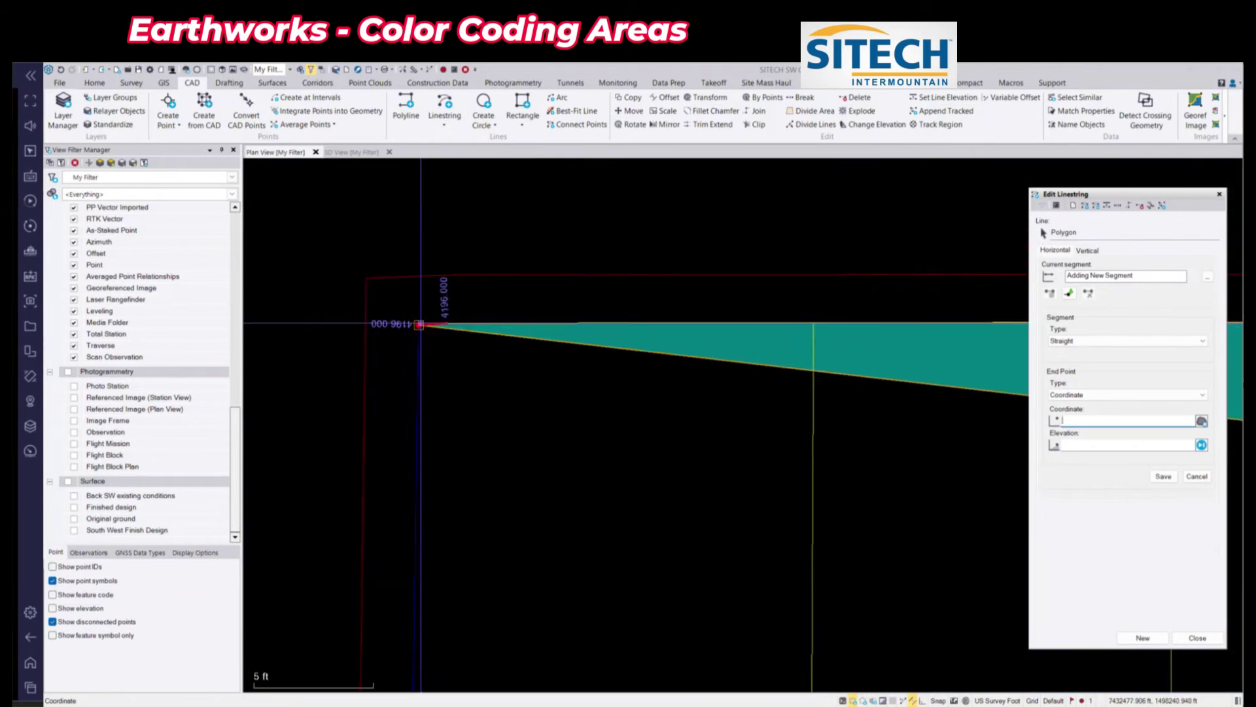
pyautogui.click(419, 563)
pyautogui.scroll(-4, 738, 569)
pyautogui.scroll(5, 795, 524)
pyautogui.click(807, 532)
pyautogui.click(782, 518)
pyautogui.scroll(-5, 783, 520)
# Start a cyan polygon at the northwest island's top and trace its curved west side down to its rounded southwest corner
pyautogui.click(1143, 638)
pyautogui.click(695, 339)
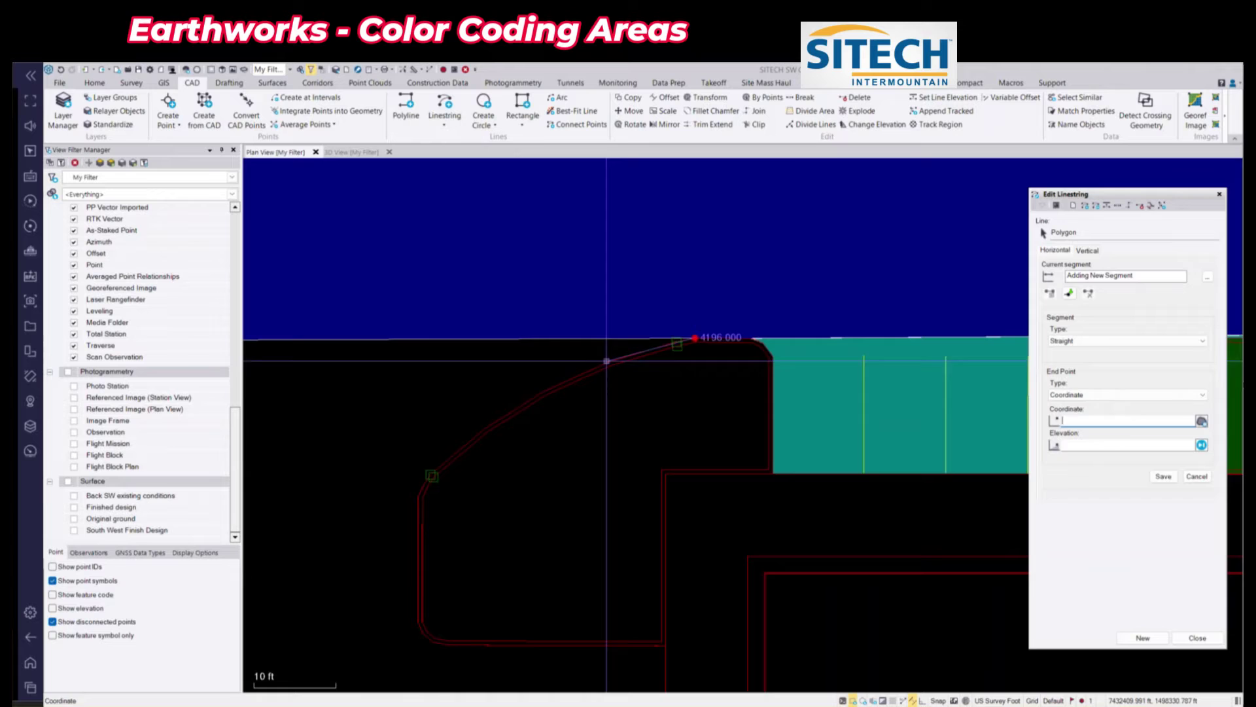
pyautogui.click(607, 361)
pyautogui.click(543, 393)
pyautogui.click(502, 415)
pyautogui.scroll(3, 483, 431)
pyautogui.click(454, 452)
pyautogui.click(395, 504)
pyautogui.click(373, 543)
pyautogui.scroll(-4, 446, 465)
pyautogui.click(471, 493)
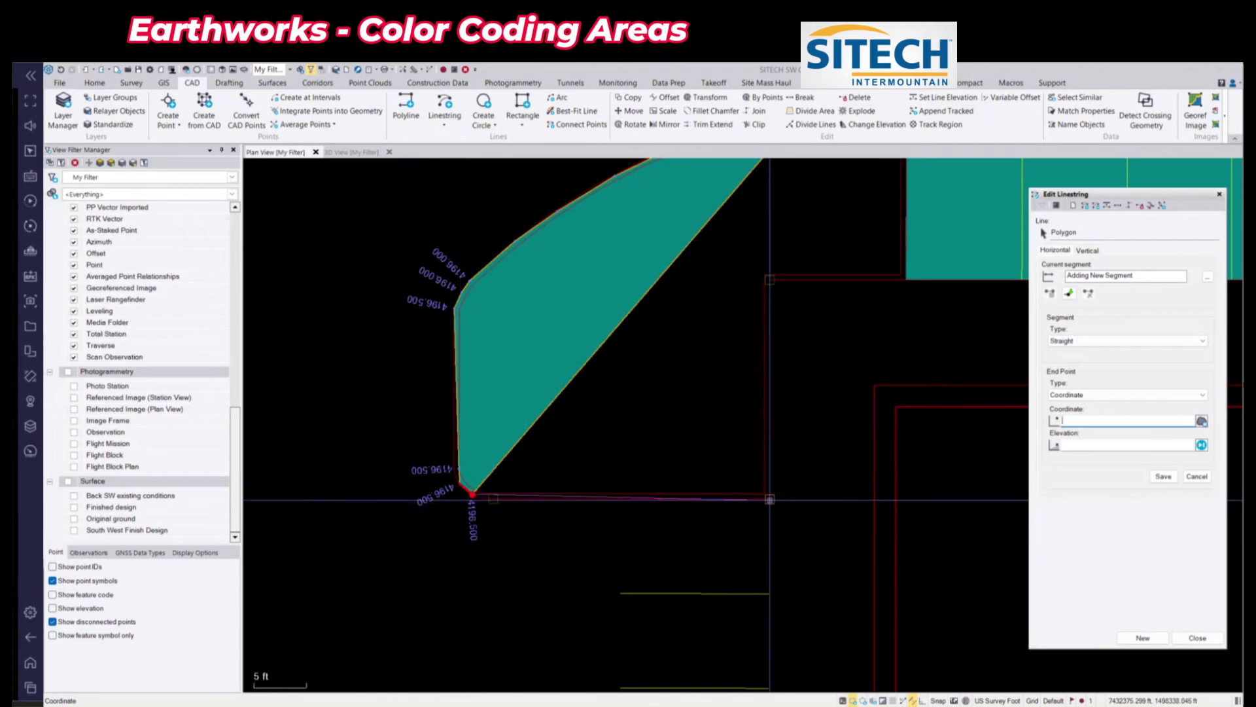
# Run the cyan polygon east along the northwest island's south edge and around the remaining corners of the northwest parking area
pyautogui.click(772, 499)
pyautogui.click(482, 606)
pyautogui.click(558, 236)
pyautogui.scroll(-5, 602, 316)
pyautogui.scroll(-3, 602, 317)
# Start a cyan polygon for the south parking lot at the building's southwest corner and trace west along the small island's south edge
pyautogui.click(1143, 638)
pyautogui.scroll(5, 657, 474)
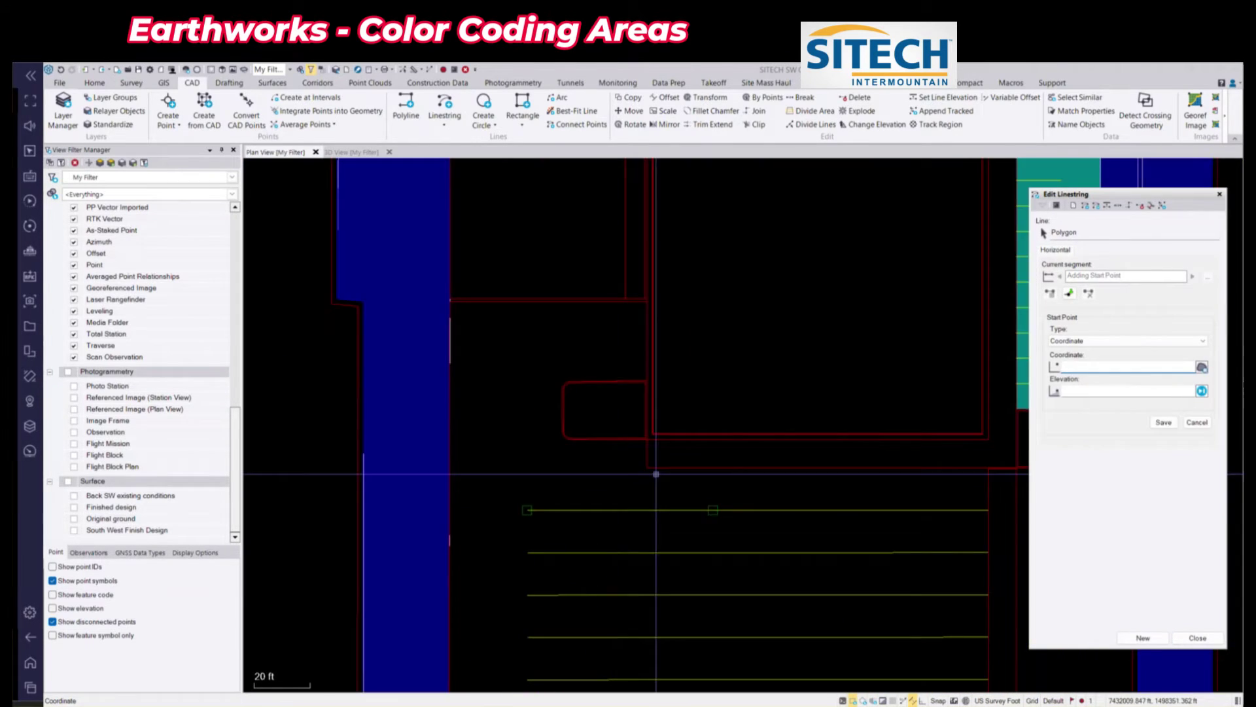
pyautogui.click(656, 474)
pyautogui.click(656, 445)
pyautogui.scroll(5, 600, 450)
pyautogui.click(500, 419)
pyautogui.click(414, 396)
# Trace the south lot polygon down the drive lane, around its southwest corner, and along its south and east edges, then end polygon drawing
pyautogui.scroll(-3, 415, 396)
pyautogui.click(306, 504)
pyautogui.click(403, 503)
pyautogui.click(454, 578)
pyautogui.click(505, 594)
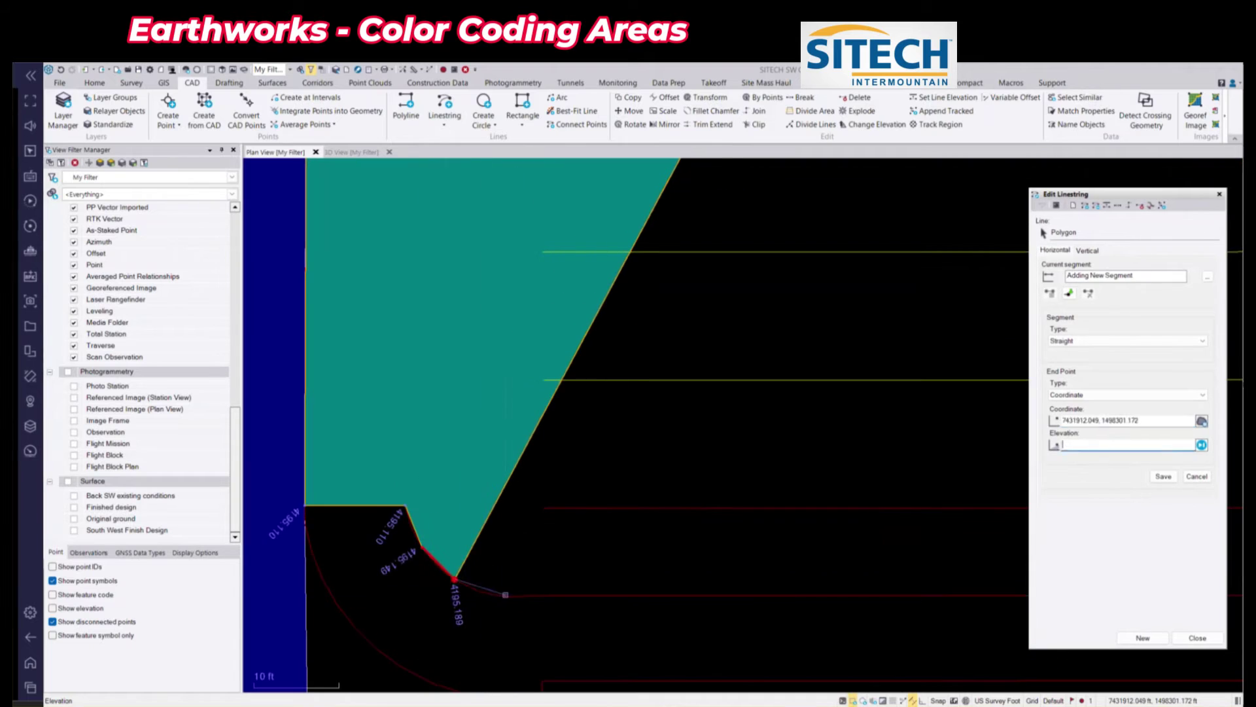
pyautogui.scroll(-5, 504, 594)
pyautogui.click(844, 550)
pyautogui.click(805, 568)
pyautogui.scroll(-5, 717, 607)
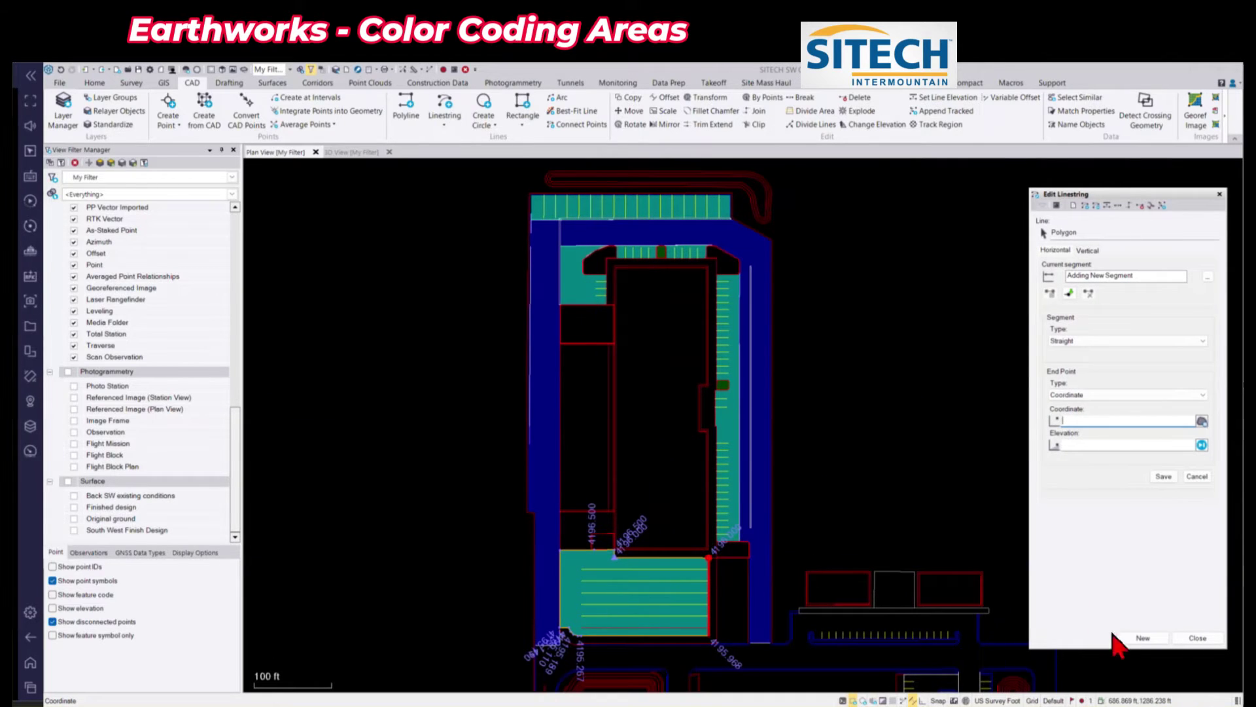
pyautogui.click(1192, 639)
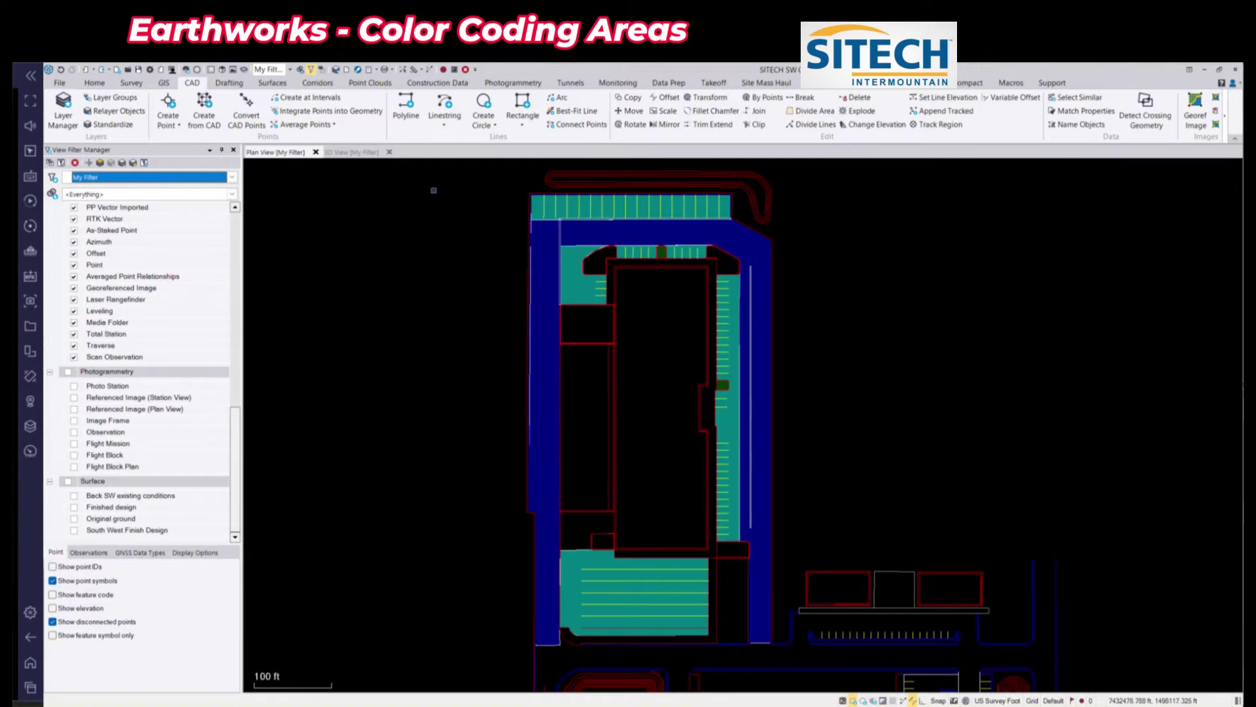
# Set up a new polygon with a Red fill color
pyautogui.click(445, 123)
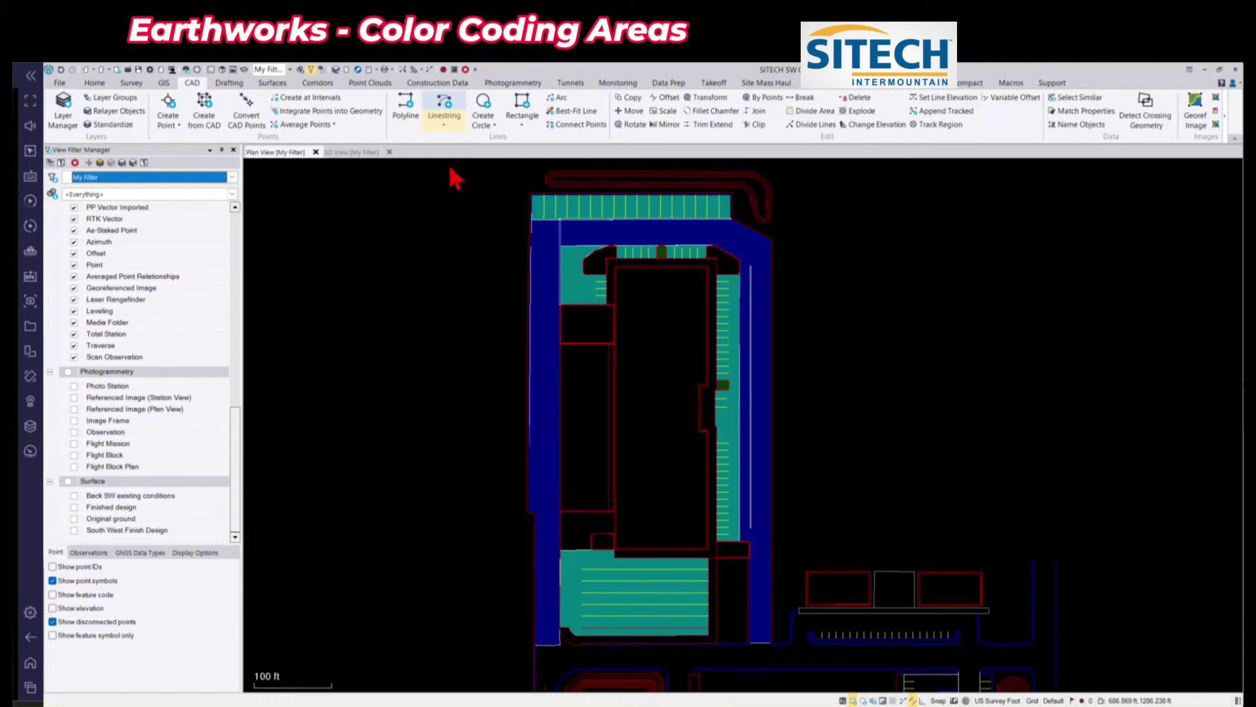
pyautogui.click(1104, 286)
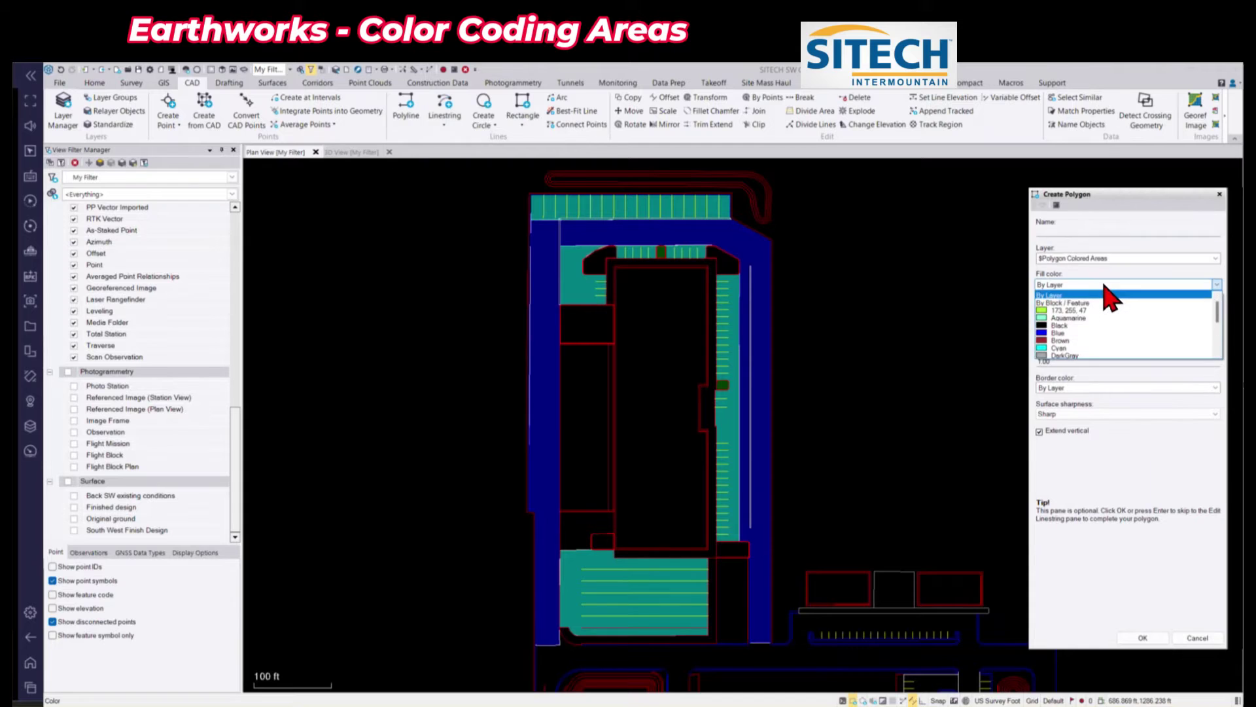
pyautogui.click(1105, 332)
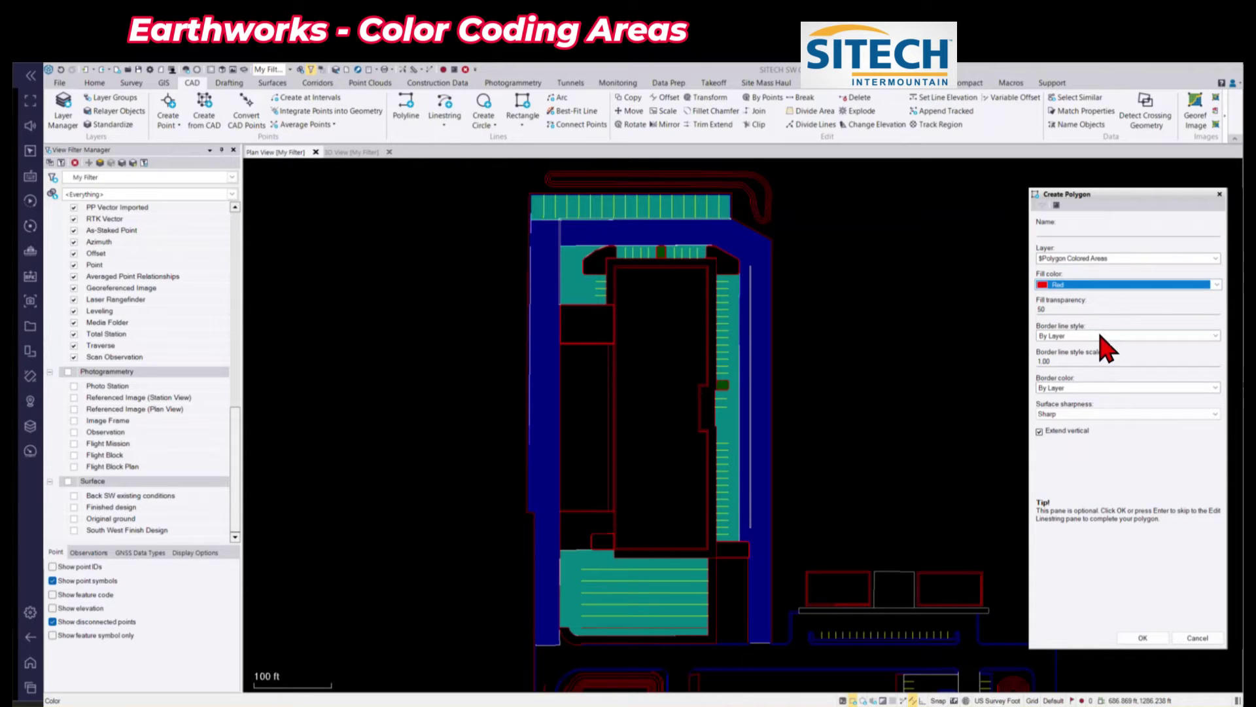
pyautogui.click(1142, 636)
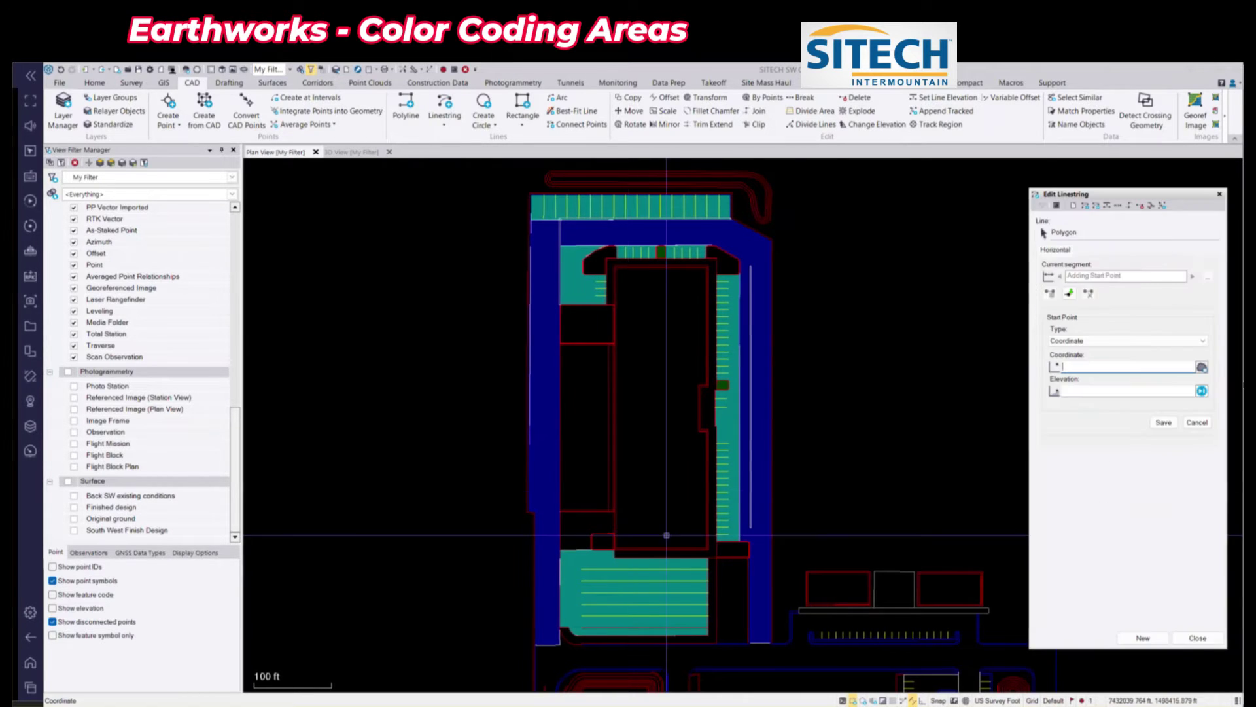
# Start the red polygon at the building's southeast corner and trace north along the east wall and around its notch
pyautogui.scroll(3, 684, 544)
pyautogui.scroll(5, 685, 544)
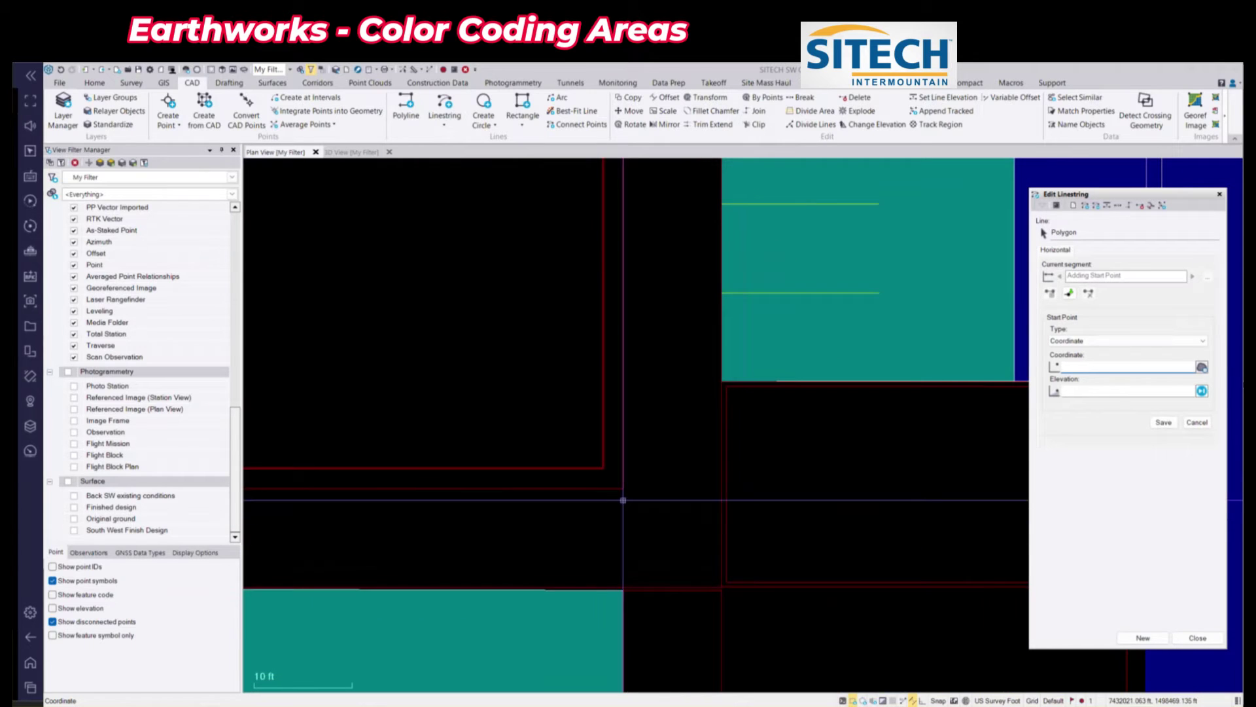
pyautogui.click(623, 487)
pyautogui.scroll(-3, 623, 488)
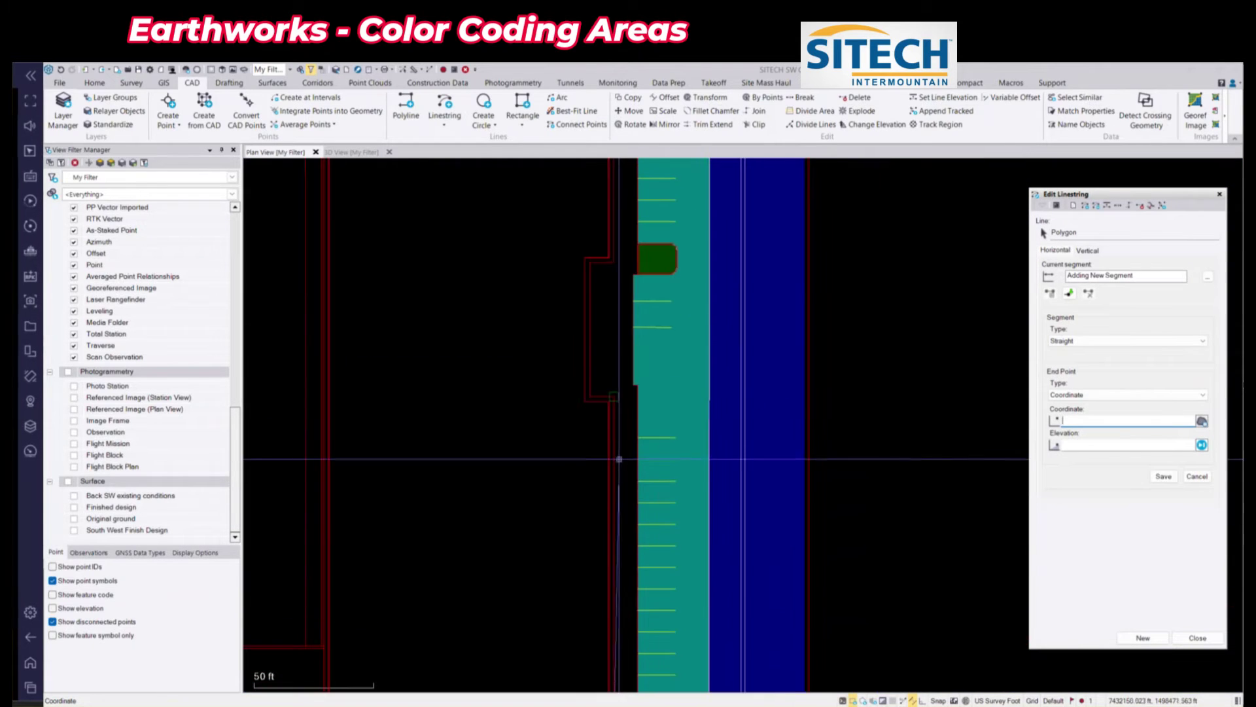
pyautogui.click(613, 460)
pyautogui.click(573, 461)
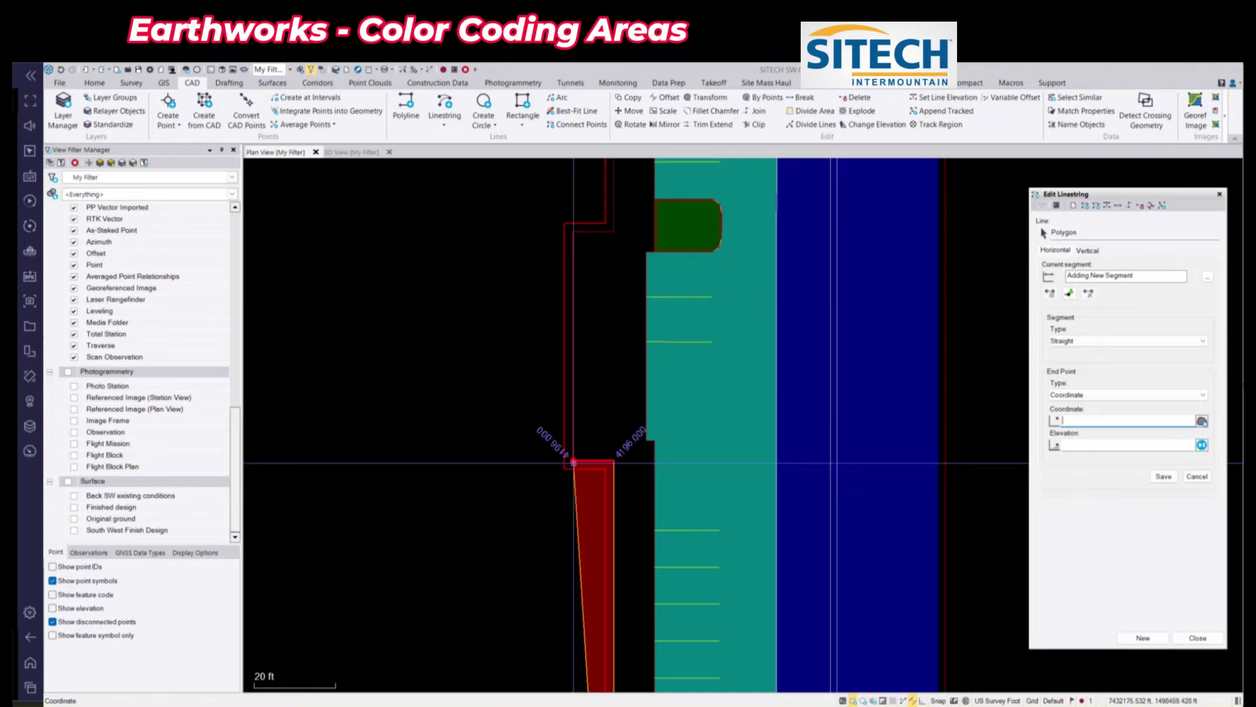
pyautogui.moveTo(574, 238); pyautogui.dragTo(575, 438, button='middle')
pyautogui.click(574, 432)
pyautogui.click(612, 434)
# Continue the red polygon through the building's northeast, northwest and southwest corners, and end polygon drawing
pyautogui.scroll(-1, 613, 433)
pyautogui.moveTo(611, 209); pyautogui.dragTo(606, 513, button='middle')
pyautogui.click(603, 486)
pyautogui.moveTo(274, 554); pyautogui.dragTo(661, 527, button='middle')
pyautogui.click(583, 458)
pyautogui.scroll(-2, 585, 615)
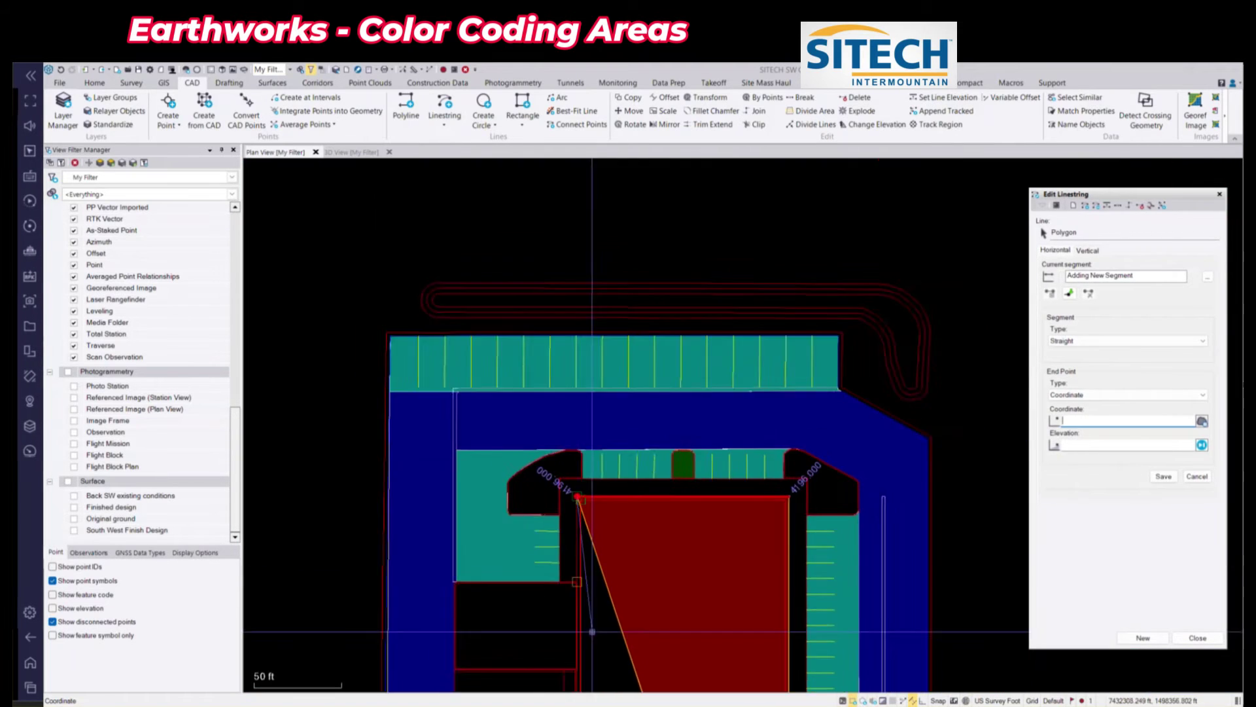
pyautogui.moveTo(591, 631); pyautogui.dragTo(553, 229, button='middle')
pyautogui.scroll(-6, 539, 467)
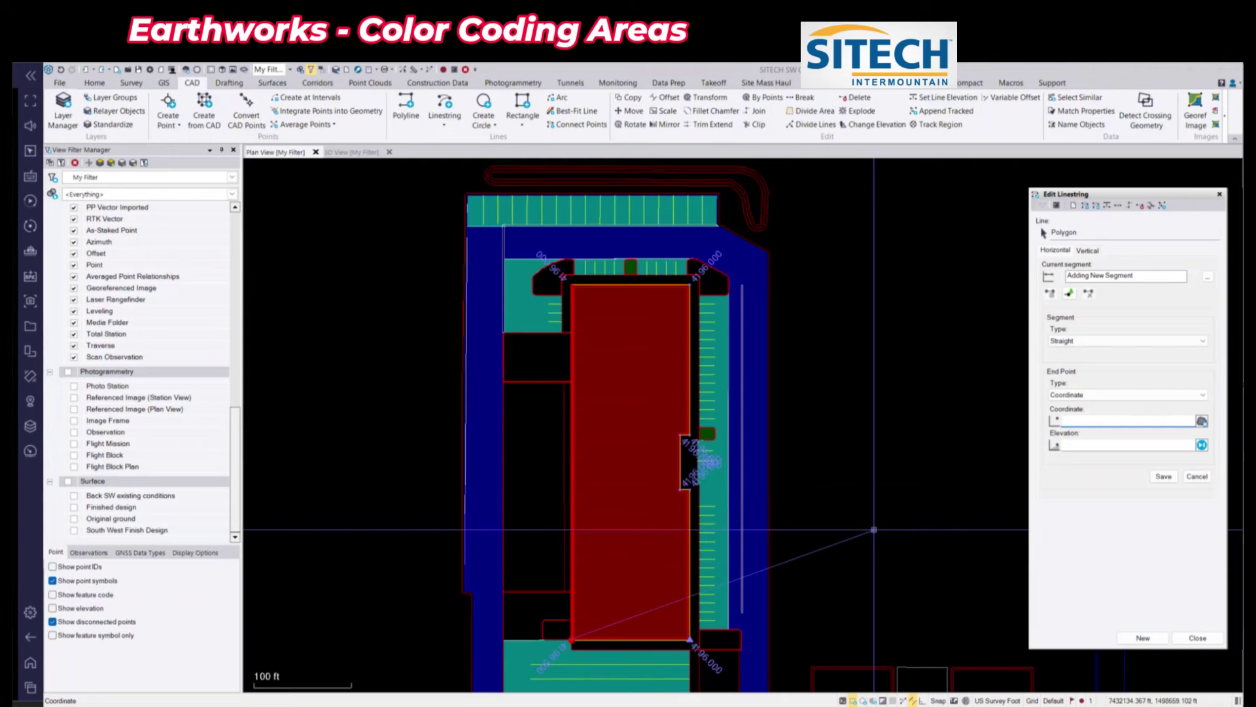
pyautogui.click(1198, 638)
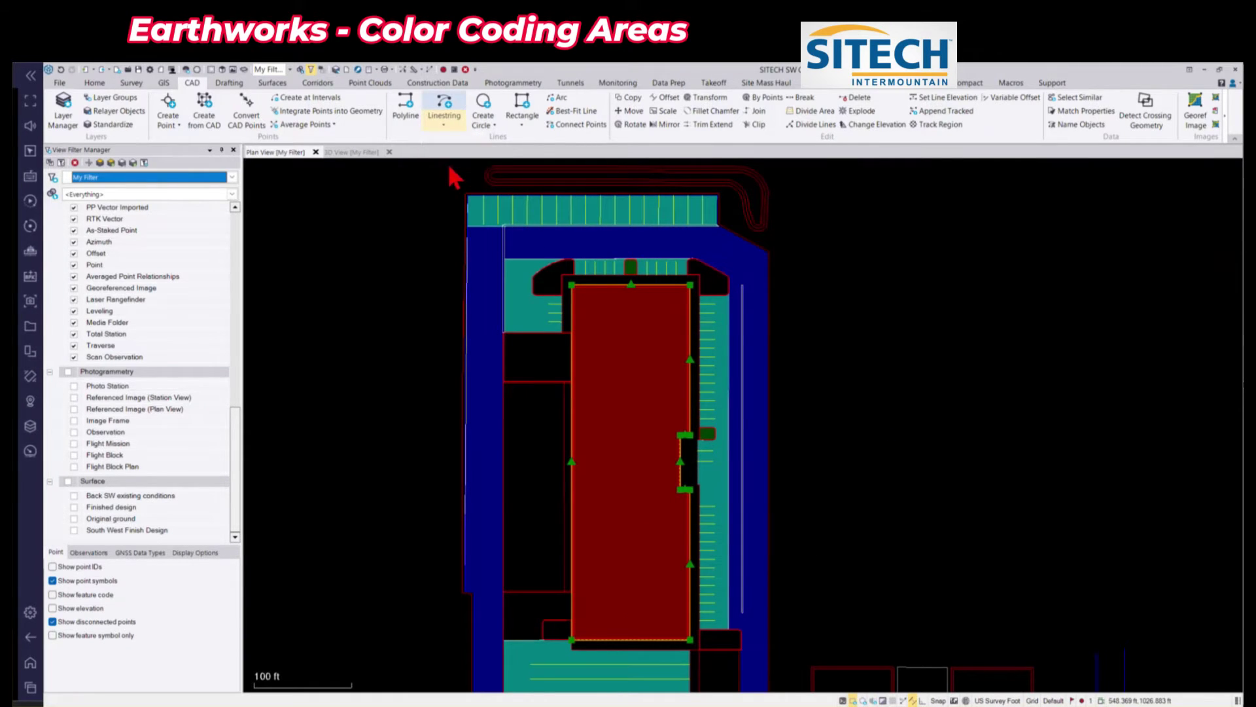
# Set up a new polygon with a DarkGray fill color
pyautogui.click(1074, 286)
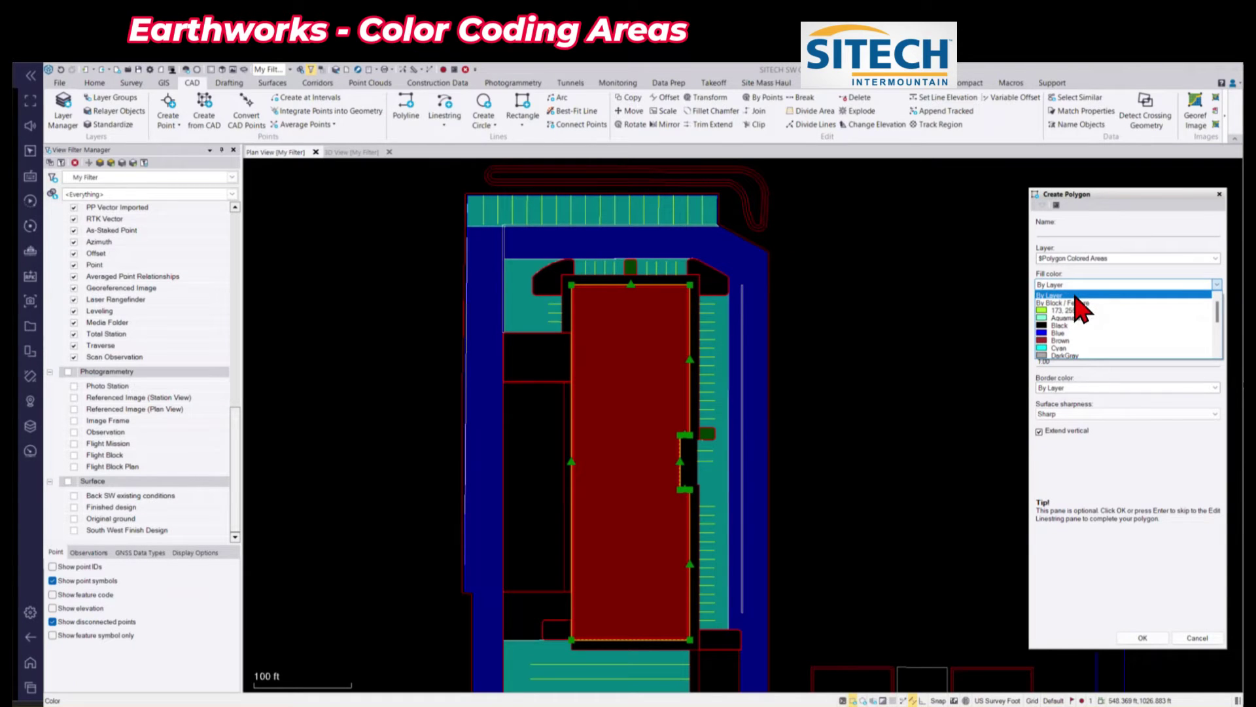
pyautogui.click(1079, 355)
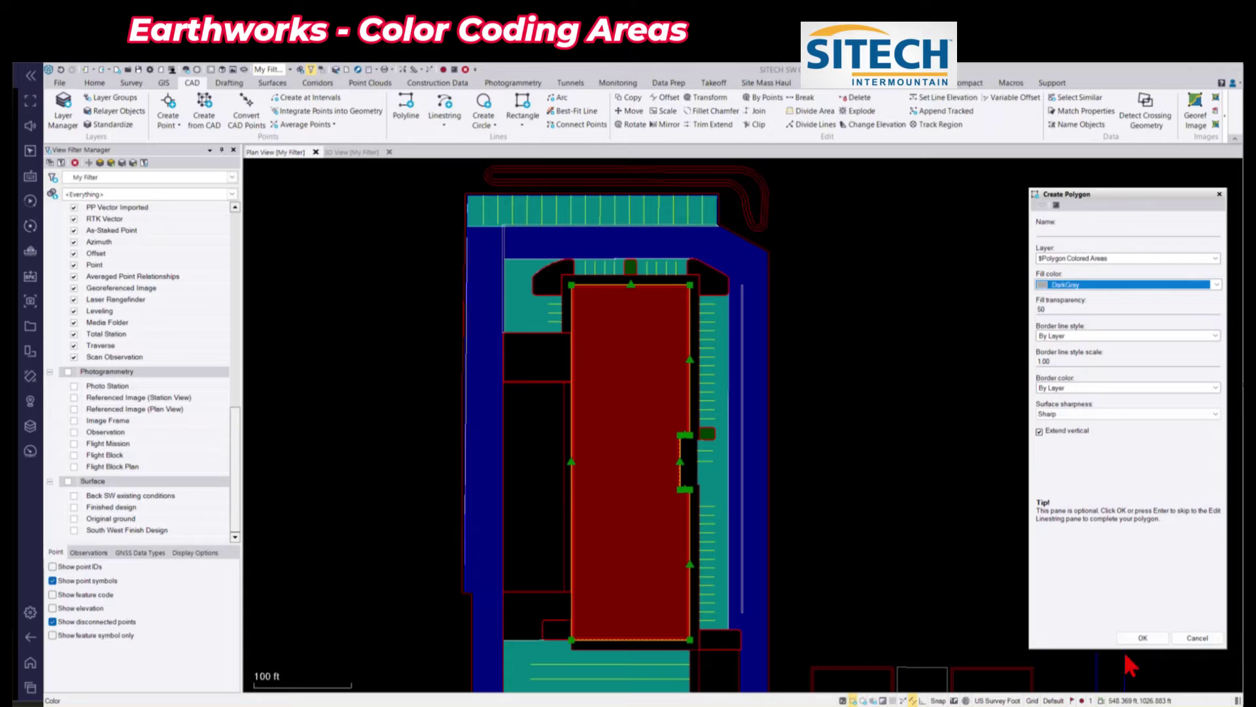
pyautogui.click(1149, 641)
# Start the gray polygon at the northeast corner of the large rectangle west of the building and run it west to the drive lane
pyautogui.scroll(5, 553, 358)
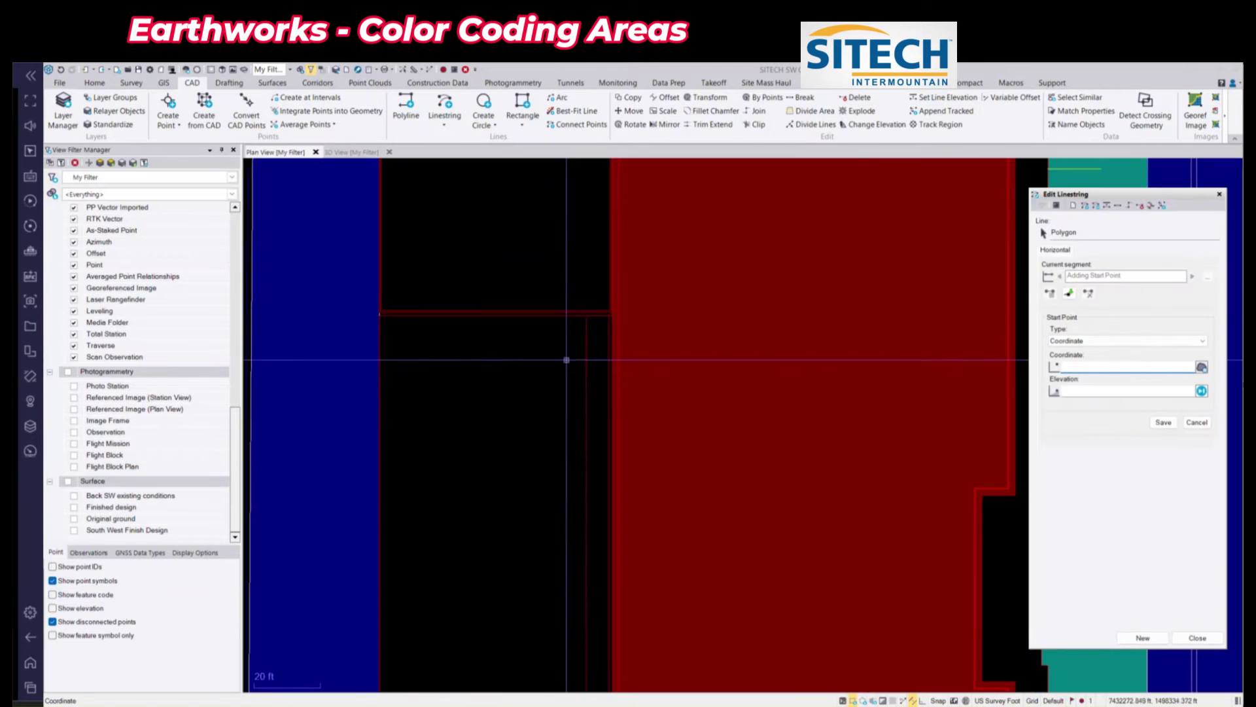
pyautogui.scroll(3, 587, 317)
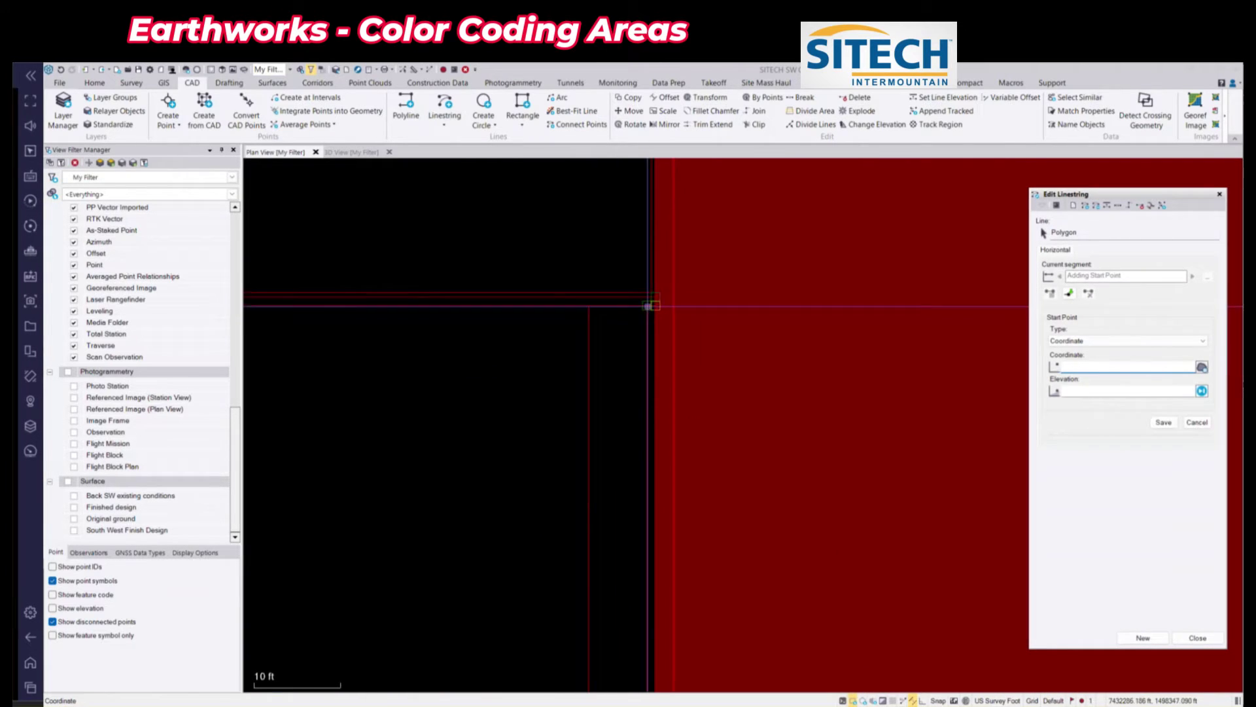
pyautogui.click(648, 304)
pyautogui.scroll(-5, 588, 306)
pyautogui.scroll(4, 553, 304)
pyautogui.click(518, 330)
# Run the gray polygon south along the drive lane and east to the building wall, then end polygon drawing
pyautogui.scroll(-6, 518, 342)
pyautogui.scroll(6, 516, 468)
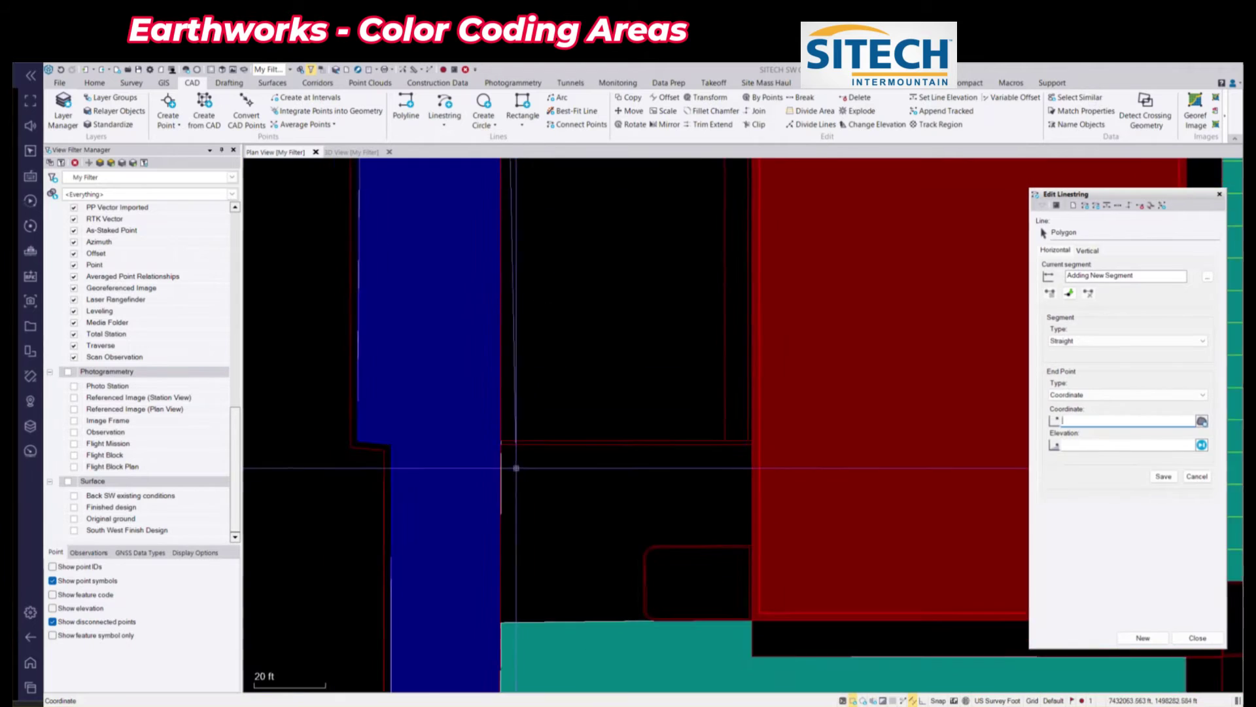
pyautogui.click(496, 430)
pyautogui.click(497, 429)
pyautogui.scroll(-5, 647, 445)
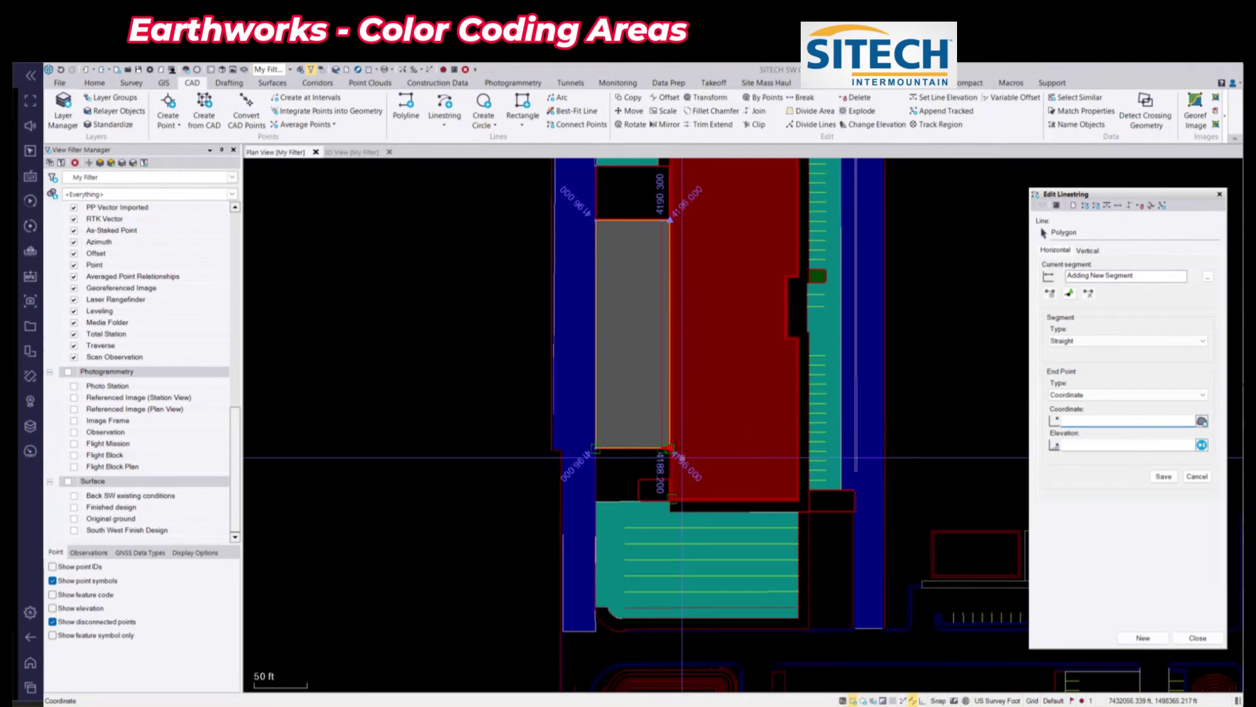
pyautogui.moveTo(682, 457); pyautogui.dragTo(629, 619, button='middle')
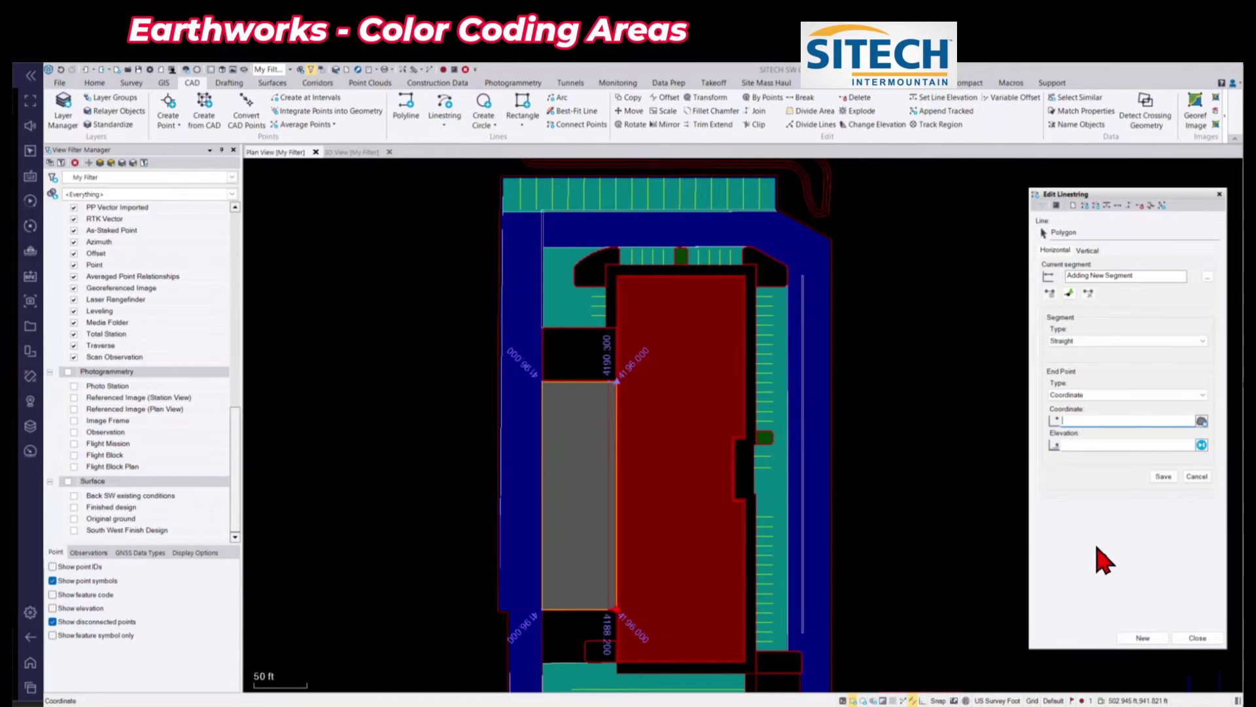
pyautogui.scroll(-1, 634, 392)
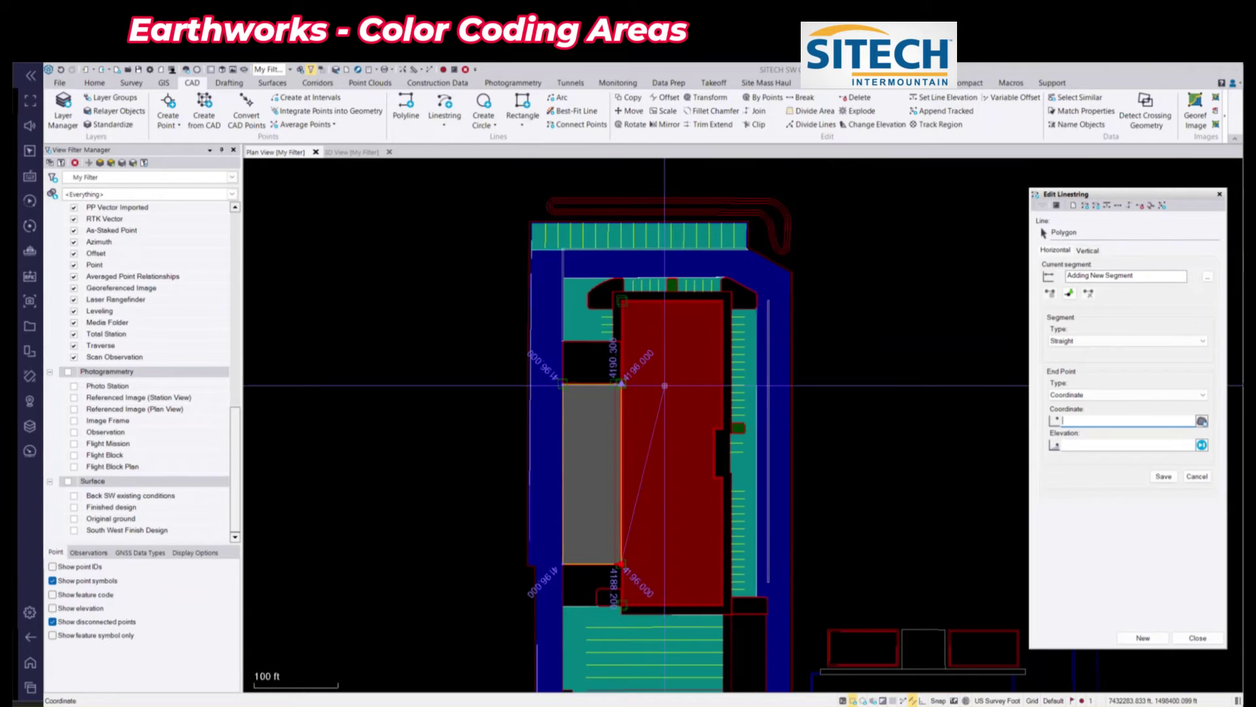
pyautogui.click(1197, 638)
pyautogui.moveTo(937, 506); pyautogui.dragTo(920, 441, button='middle')
pyautogui.press('Escape')
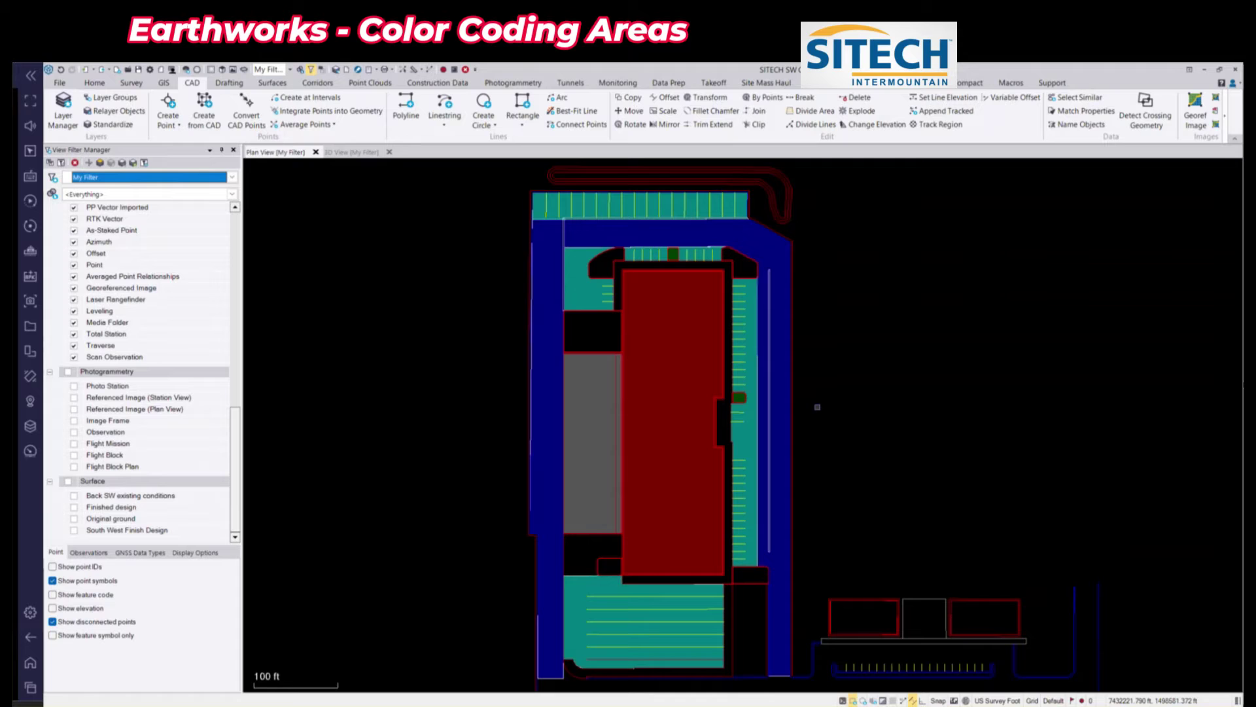
# Set up the text Asphalt 6" on the $Polygon Text layer with Standard style, middle center justification and a height of 3.000
pyautogui.moveTo(817, 407); pyautogui.dragTo(795, 390, button='middle')
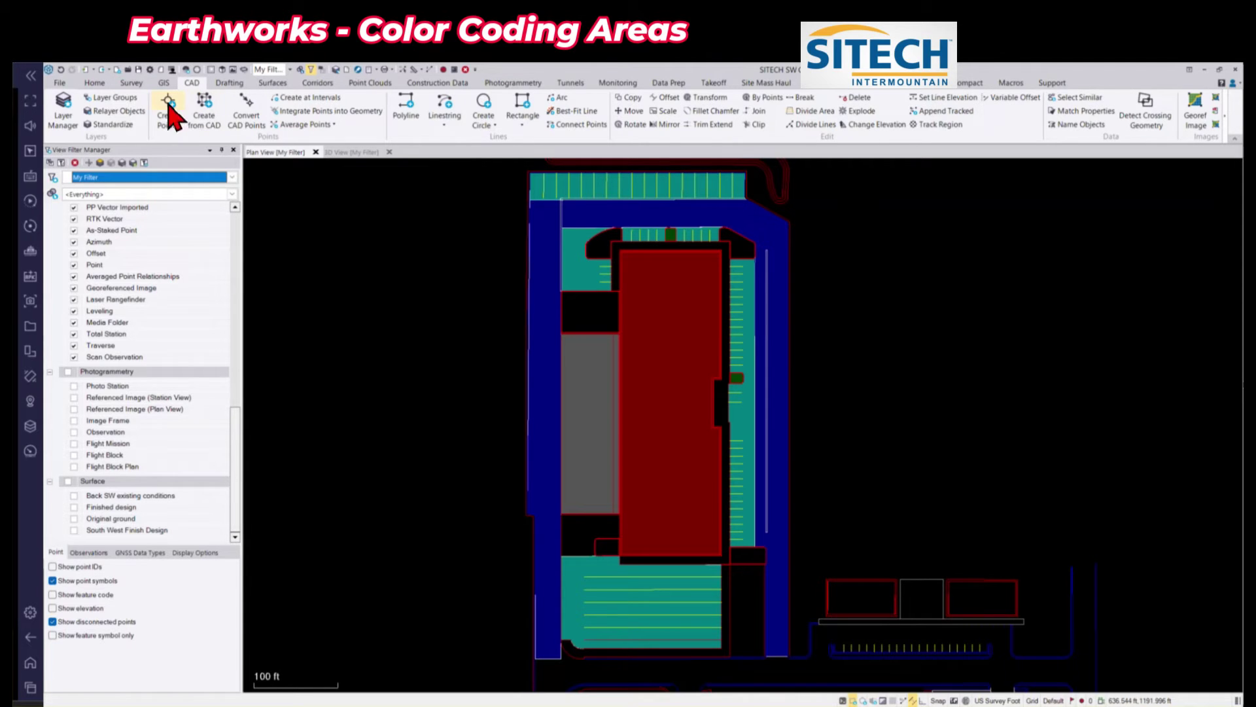
pyautogui.click(229, 83)
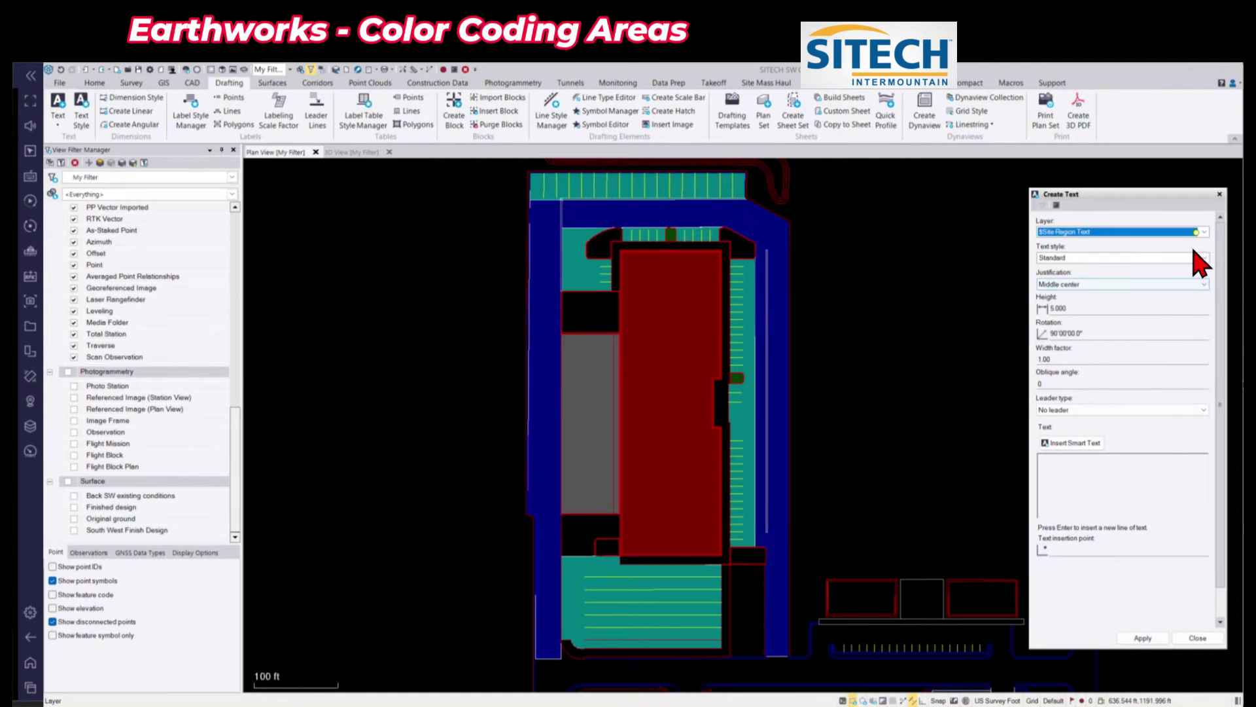
pyautogui.click(1204, 232)
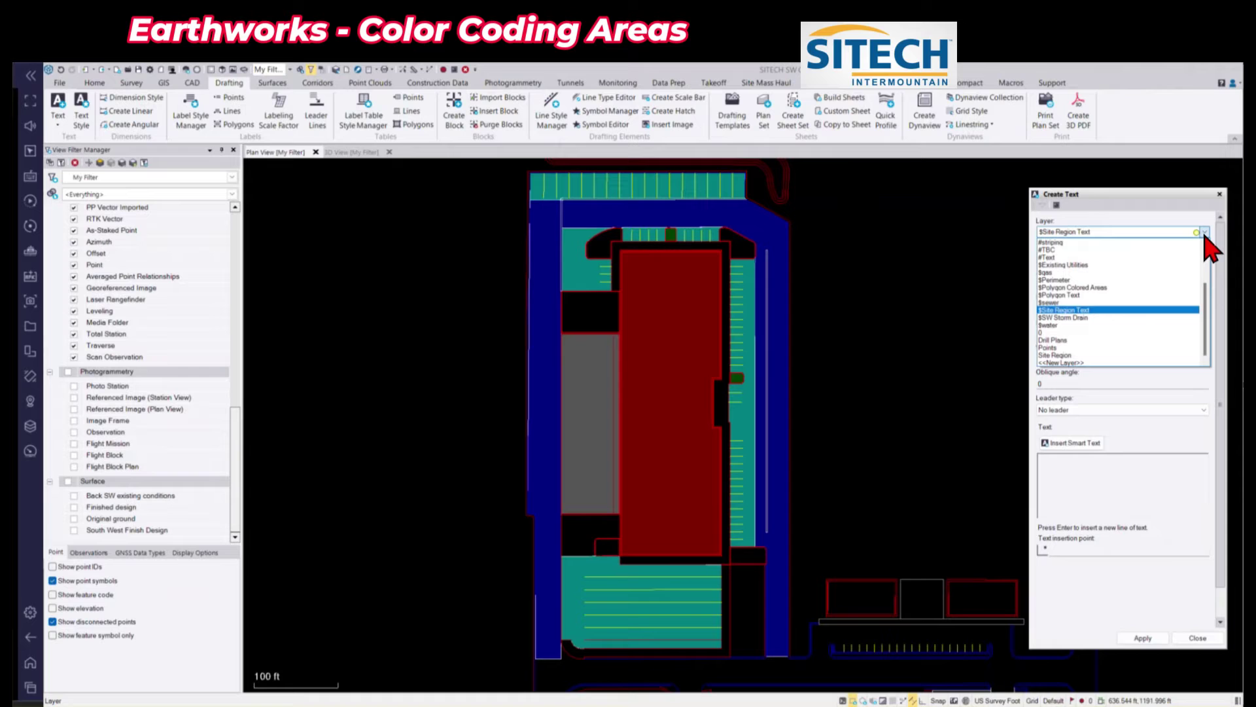
pyautogui.click(1130, 295)
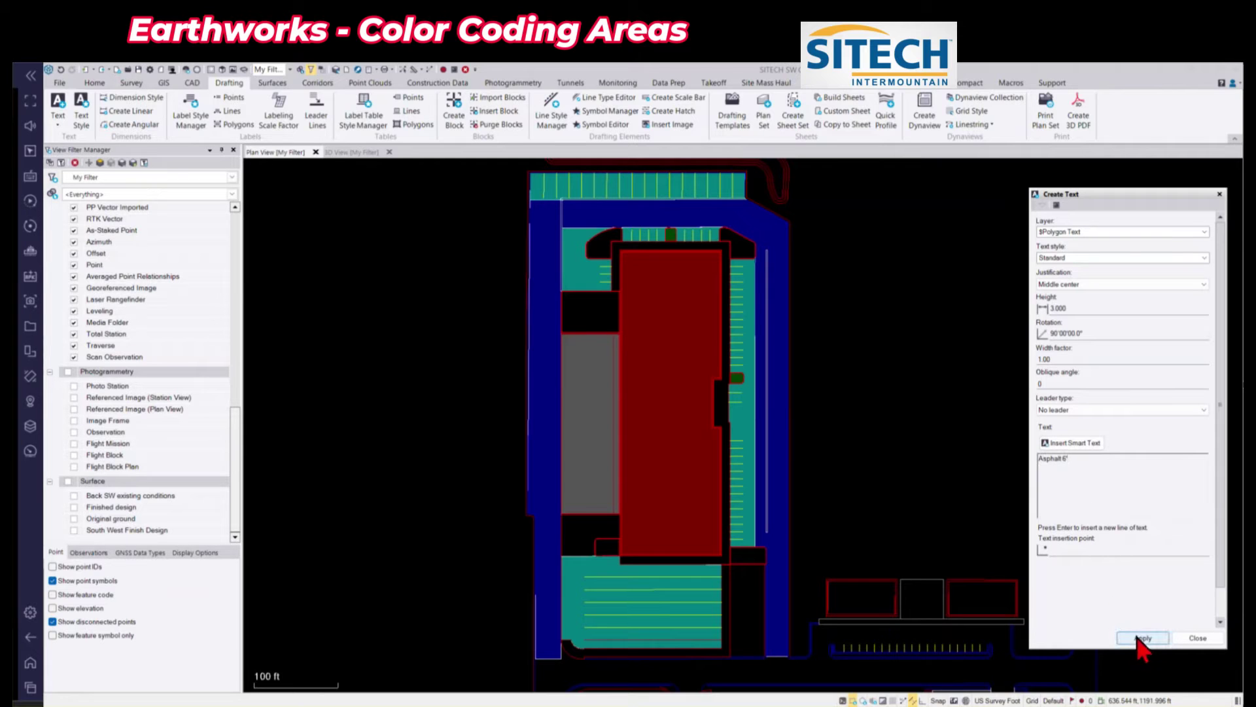
# Place an Asphalt 6" label near the south end of the blue east drive lane
pyautogui.click(1106, 550)
pyautogui.scroll(2, 849, 491)
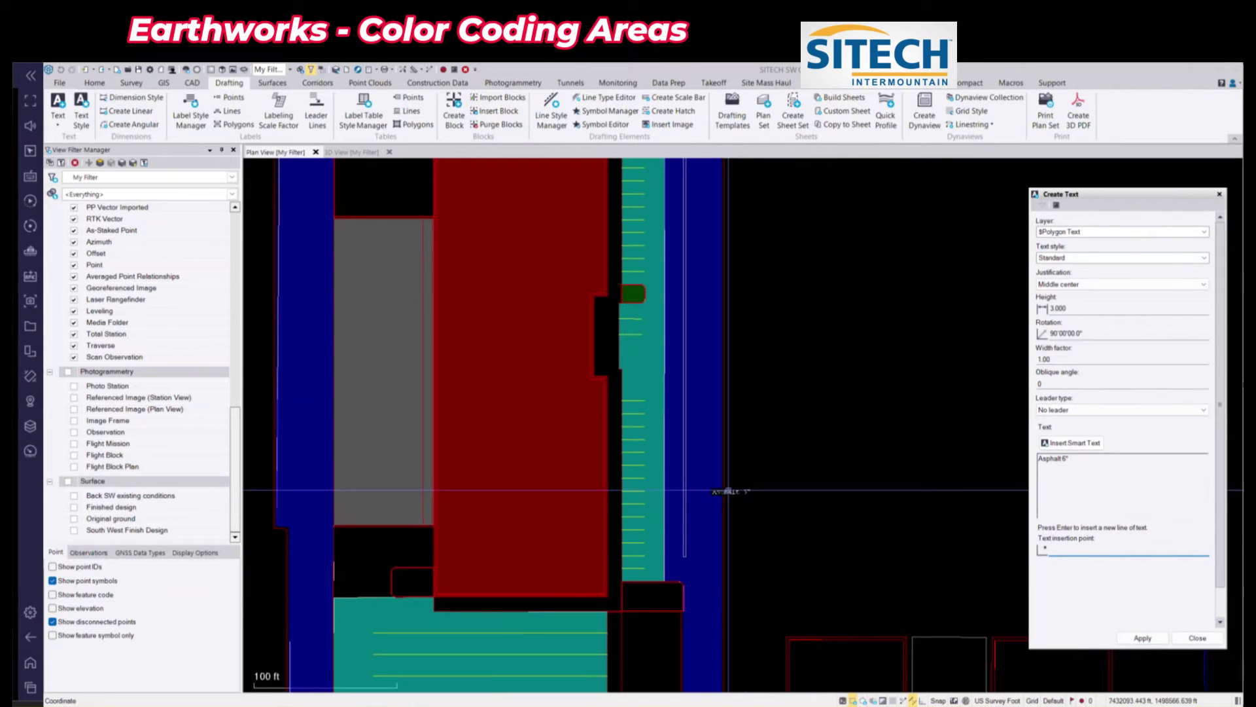
pyautogui.scroll(1, 707, 502)
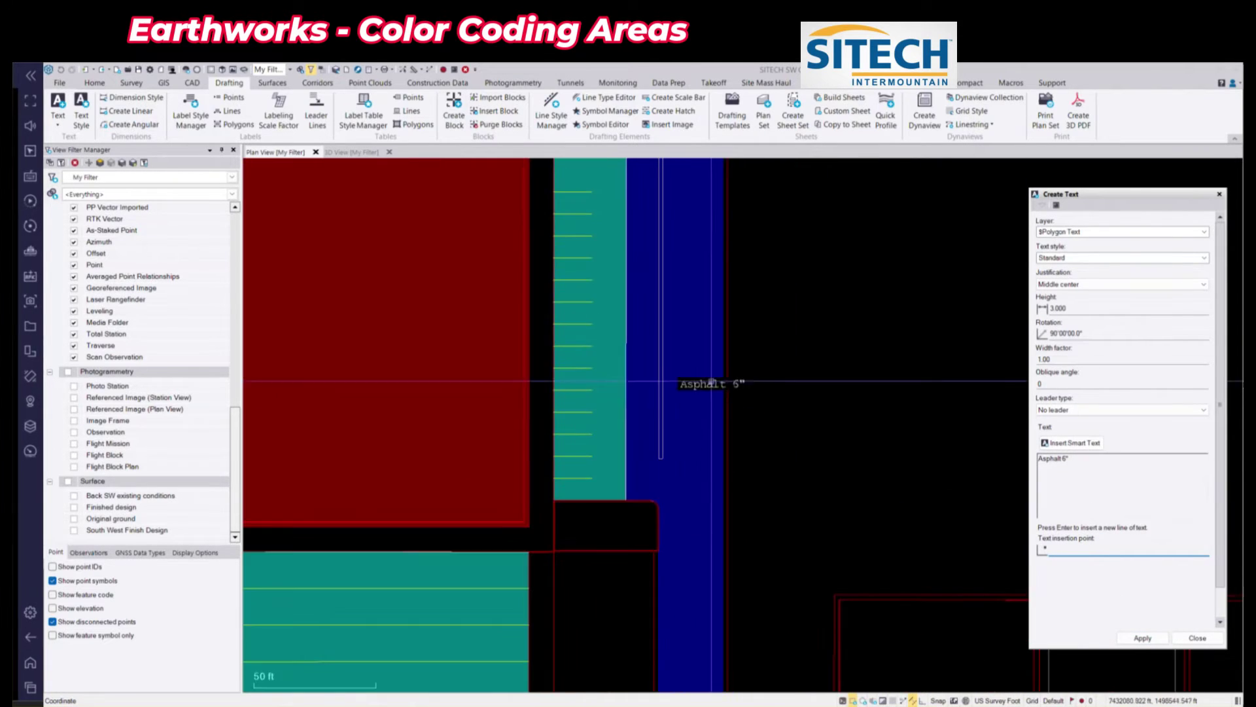
pyautogui.click(691, 476)
# Place Asphalt 6" labels at the north end of the east drive lane, on the north lane and on the west lane
pyautogui.moveTo(676, 333); pyautogui.dragTo(733, 635, button='middle')
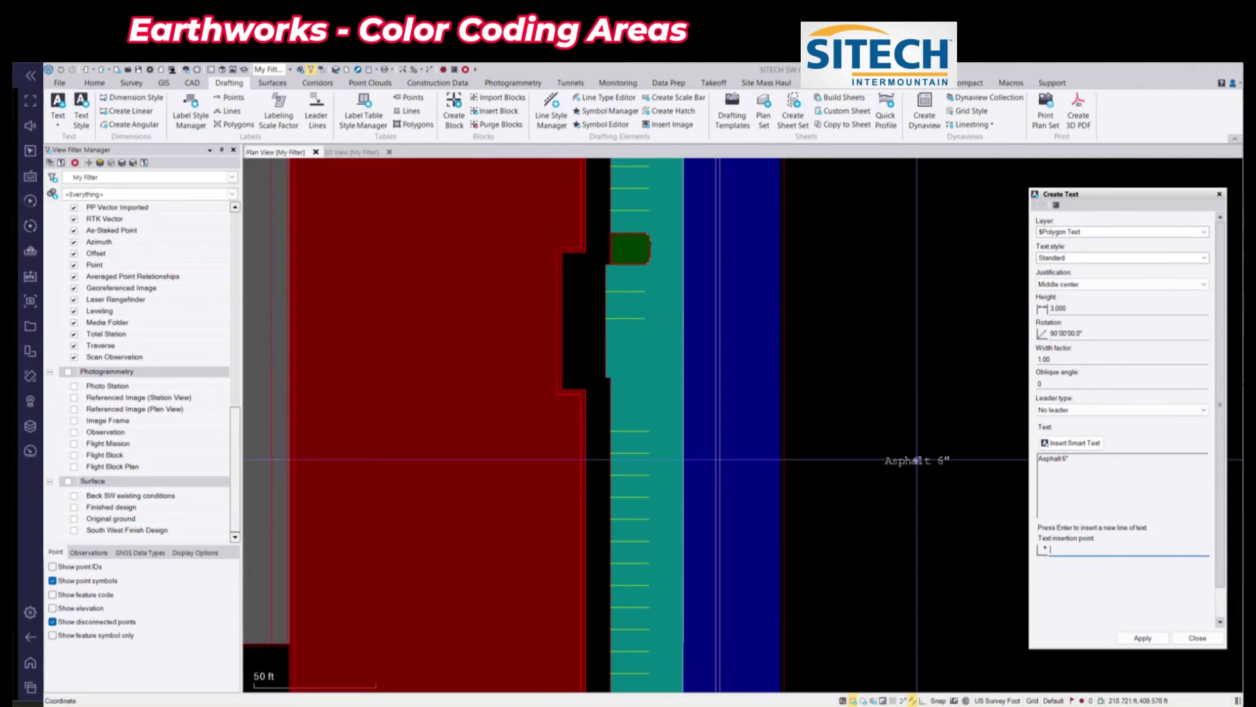
pyautogui.moveTo(906, 458); pyautogui.dragTo(892, 693, button='middle')
pyautogui.moveTo(808, 218); pyautogui.dragTo(970, 369, button='middle')
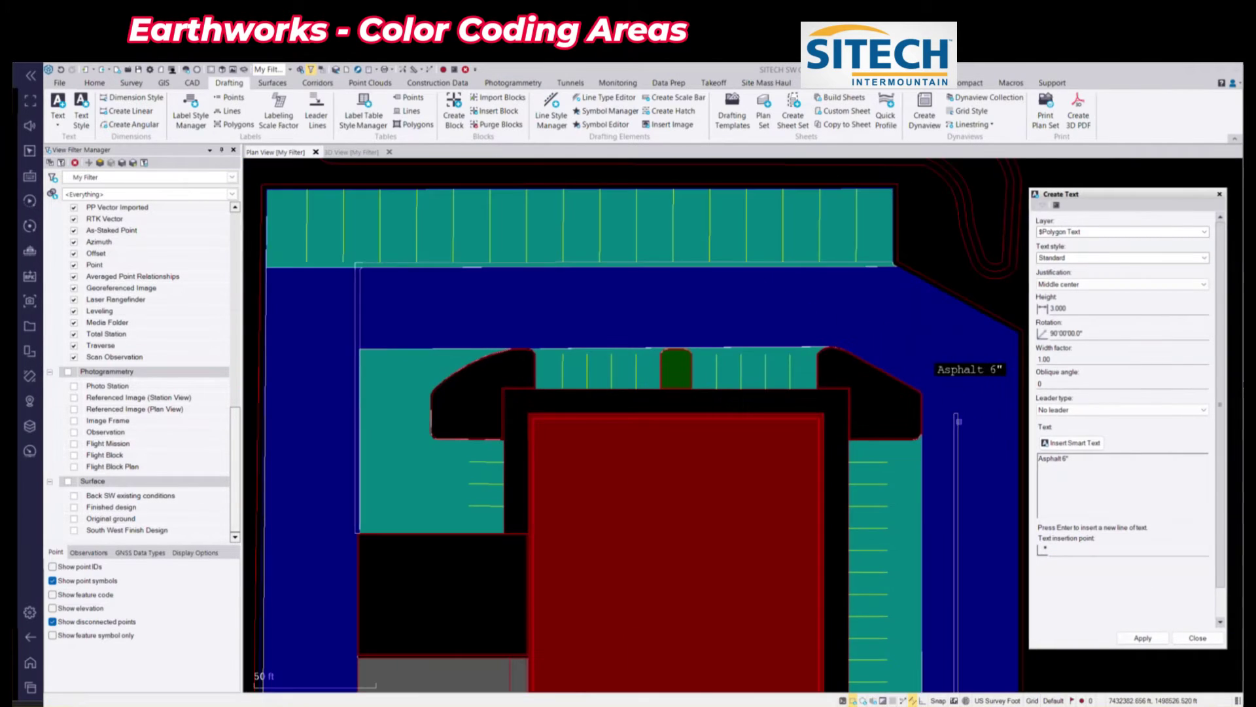
pyautogui.moveTo(623, 454); pyautogui.dragTo(871, 477, button='middle')
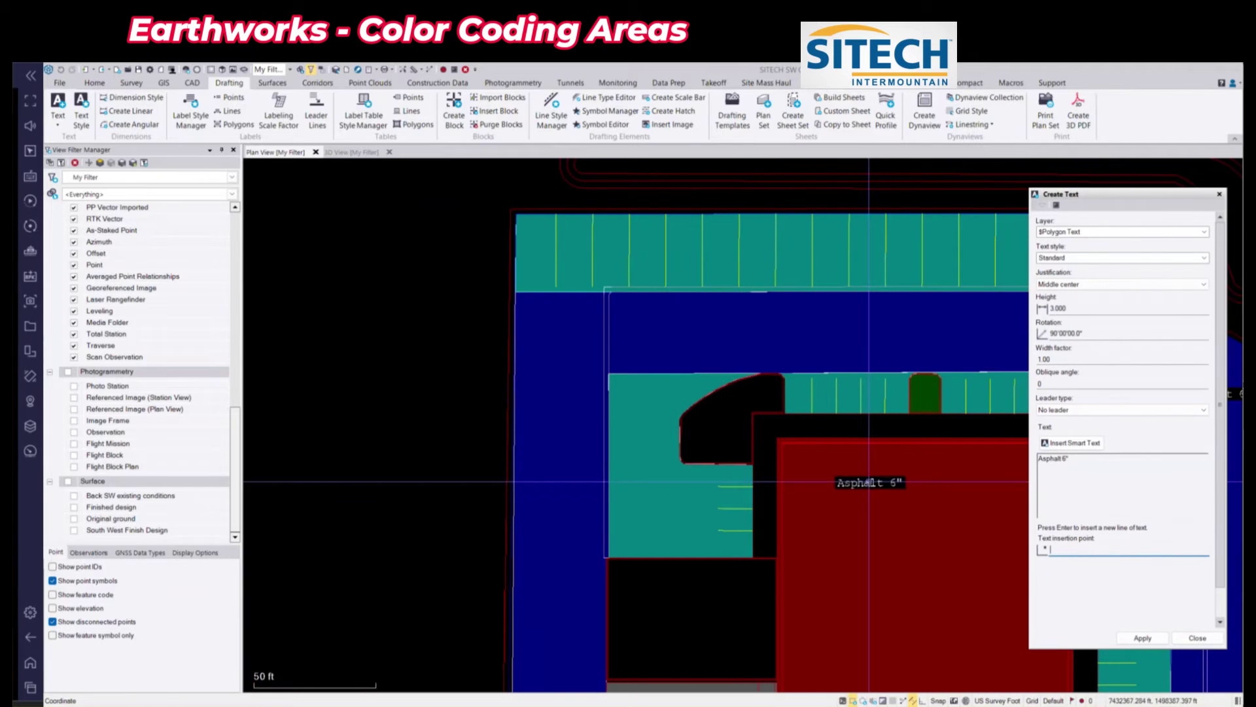
pyautogui.moveTo(850, 593); pyautogui.dragTo(766, 382, button='middle')
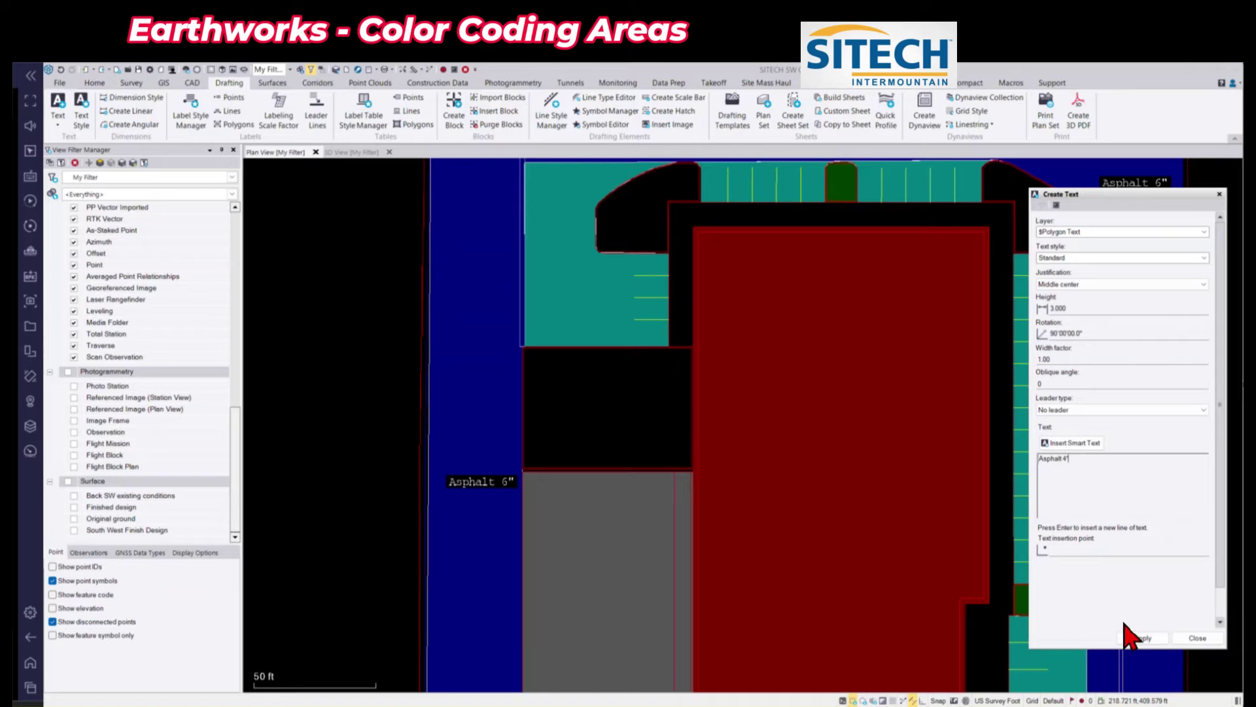
# Change the text to Asphalt 4" and label the cyan parking area northwest of the building and the northernmost parking strip
pyautogui.click(590, 292)
pyautogui.moveTo(997, 298); pyautogui.dragTo(844, 487, button='middle')
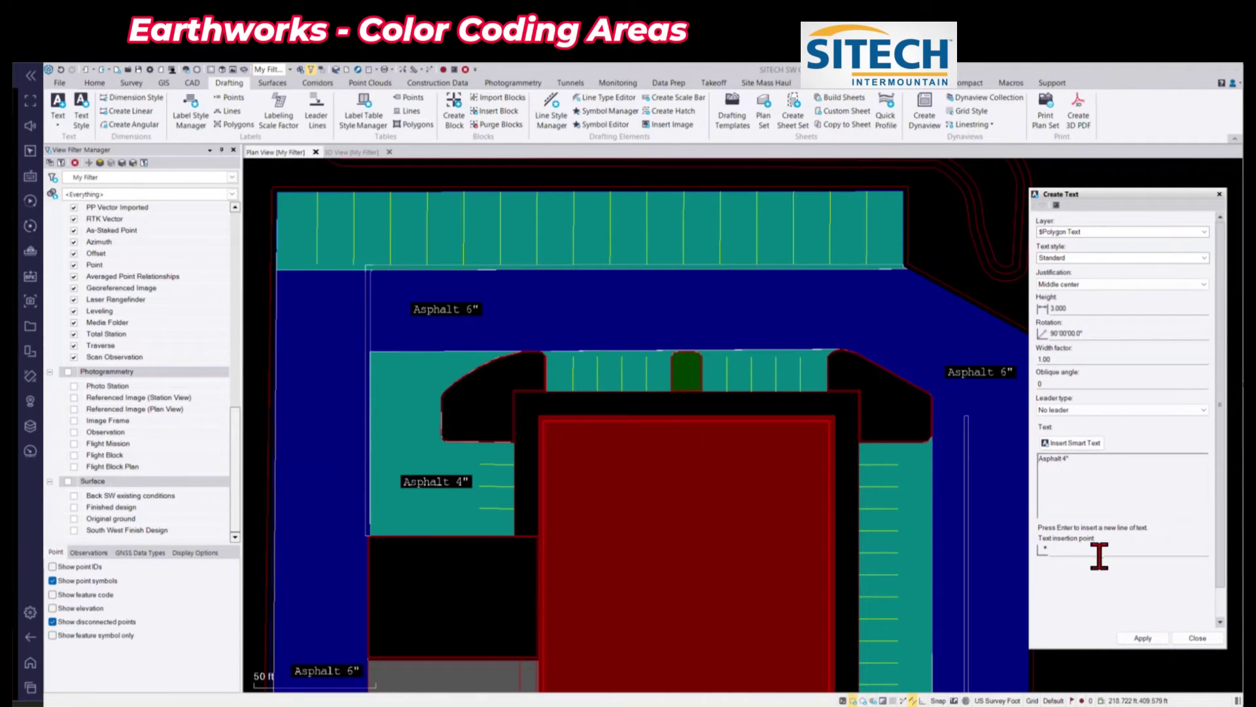
pyautogui.click(615, 232)
# Place two Asphalt 4" labels along the east parking strip and one in the south parking lot, and end text creation
pyautogui.scroll(-4, 749, 428)
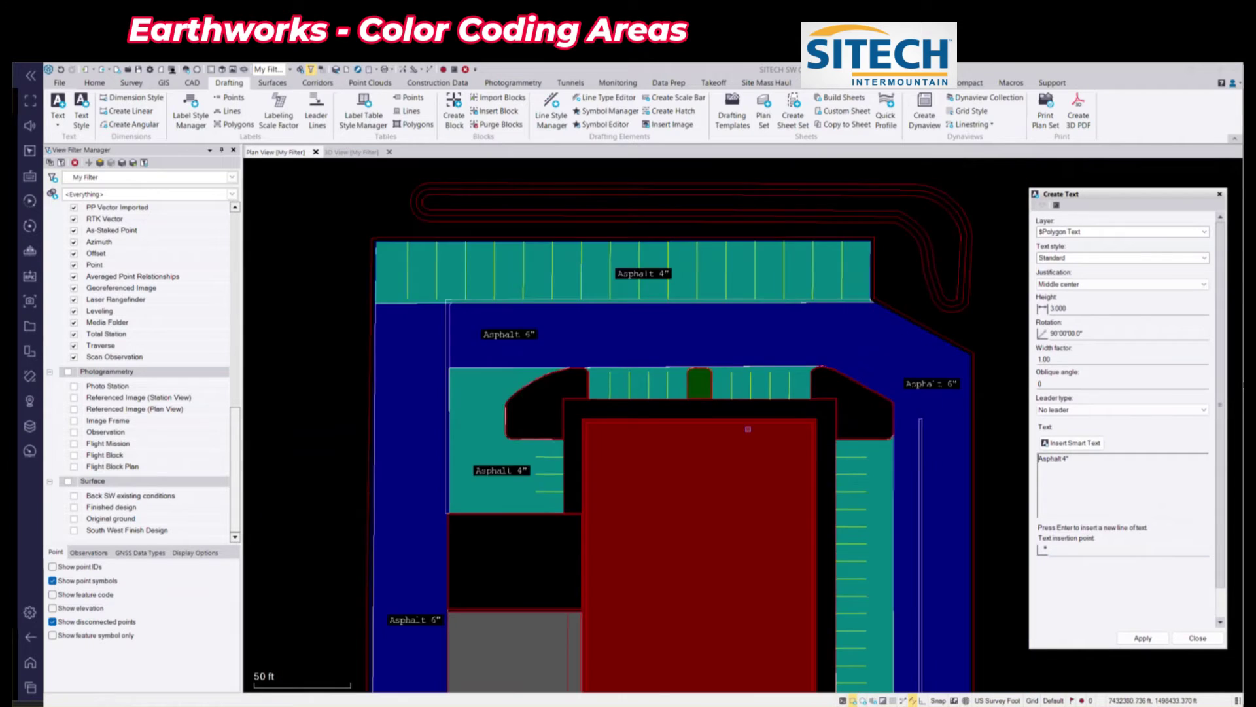
pyautogui.moveTo(748, 469); pyautogui.dragTo(723, 171, button='middle')
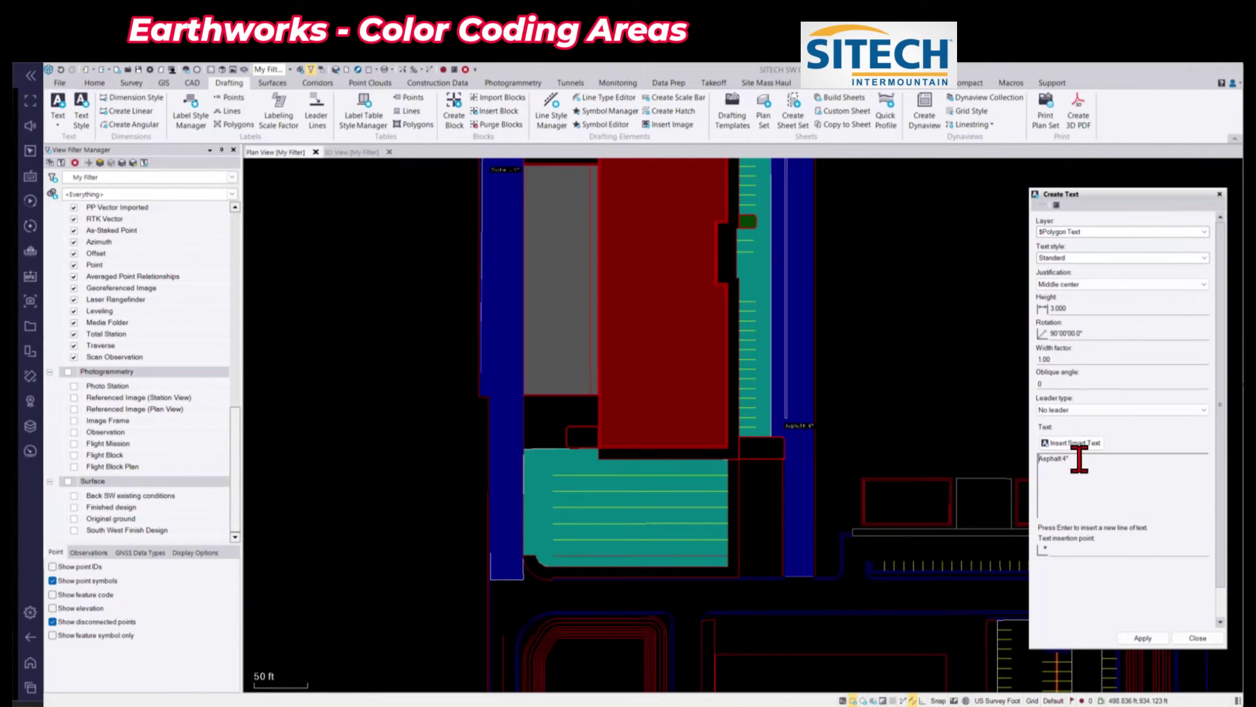
pyautogui.click(1086, 555)
pyautogui.moveTo(795, 293); pyautogui.dragTo(842, 521, button='middle')
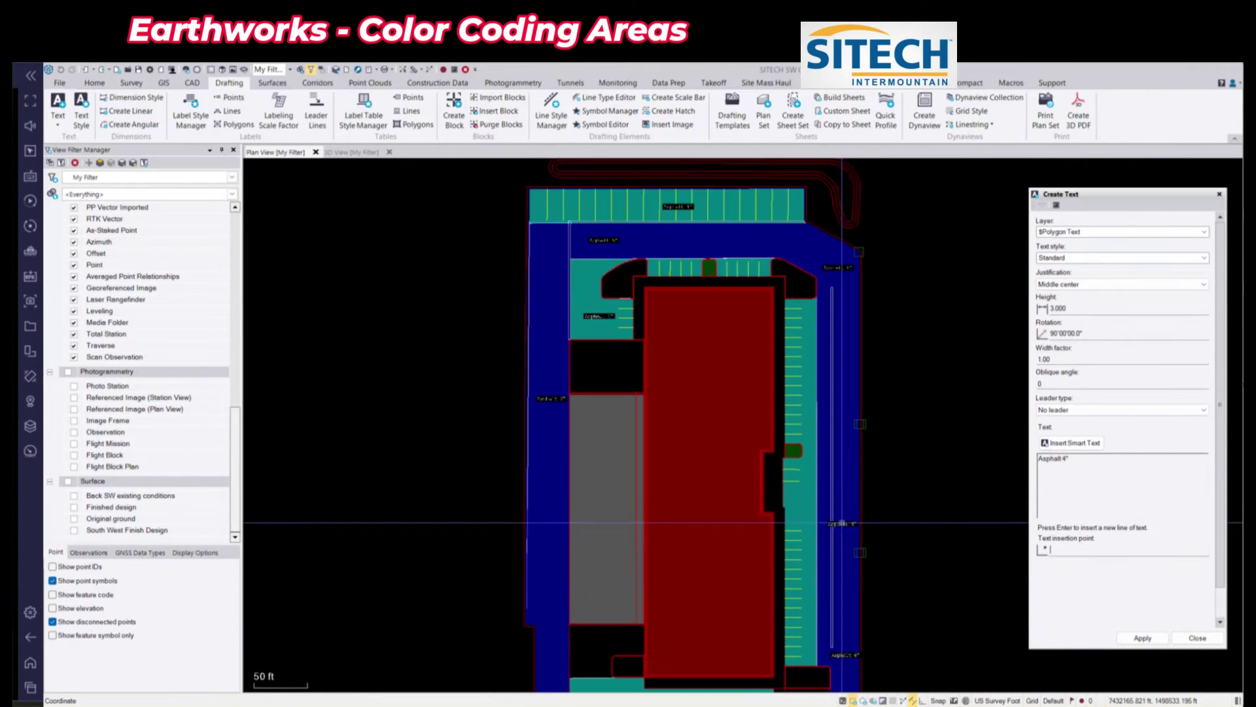
pyautogui.click(800, 385)
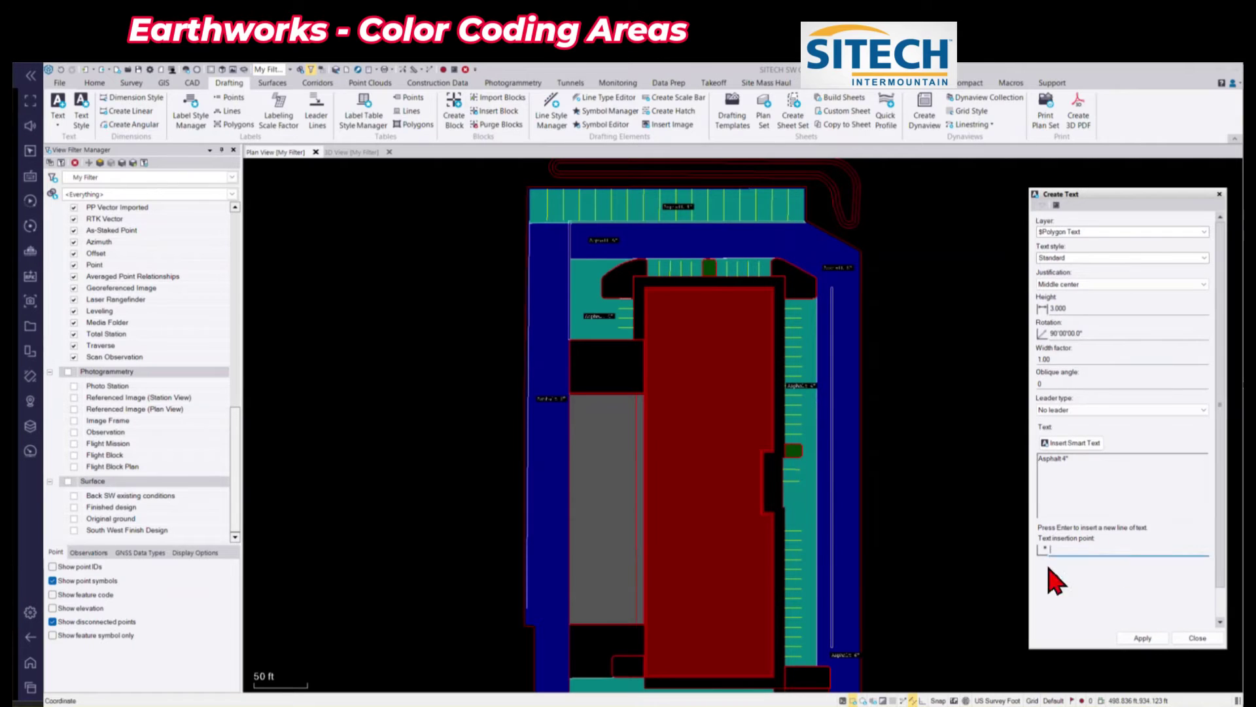
pyautogui.moveTo(897, 555); pyautogui.dragTo(902, 475, button='middle')
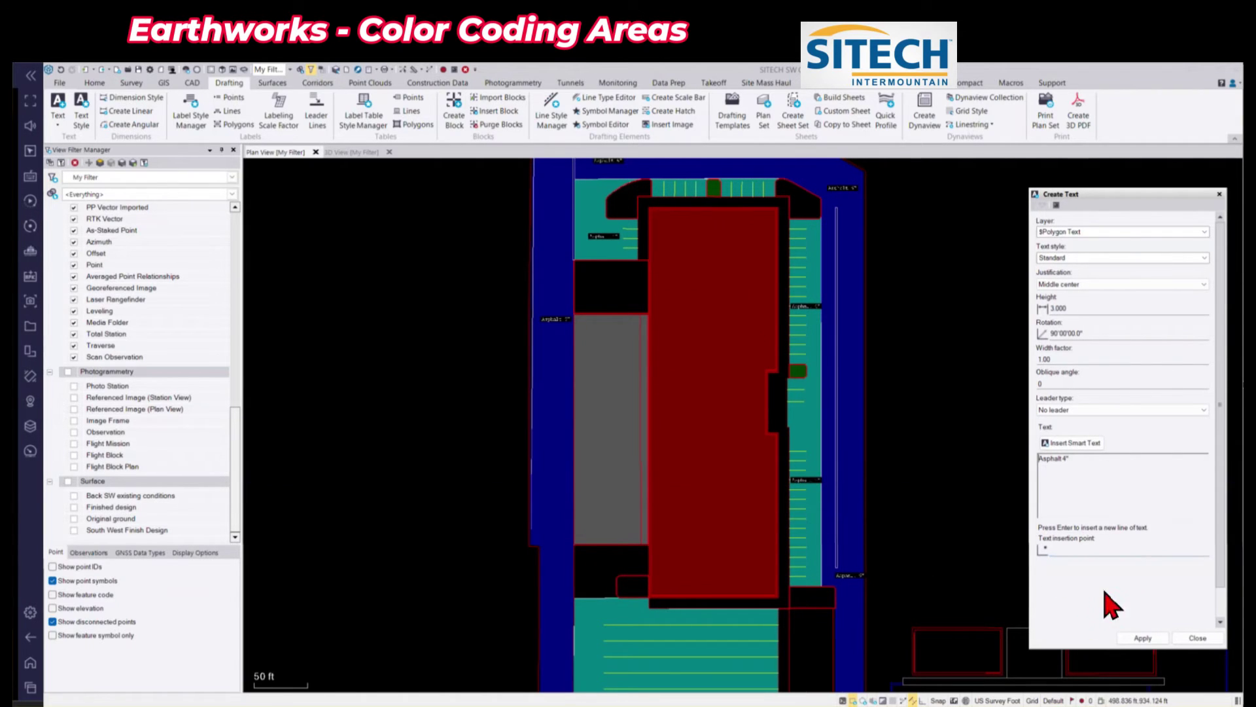
pyautogui.moveTo(884, 619); pyautogui.dragTo(933, 454, button='middle')
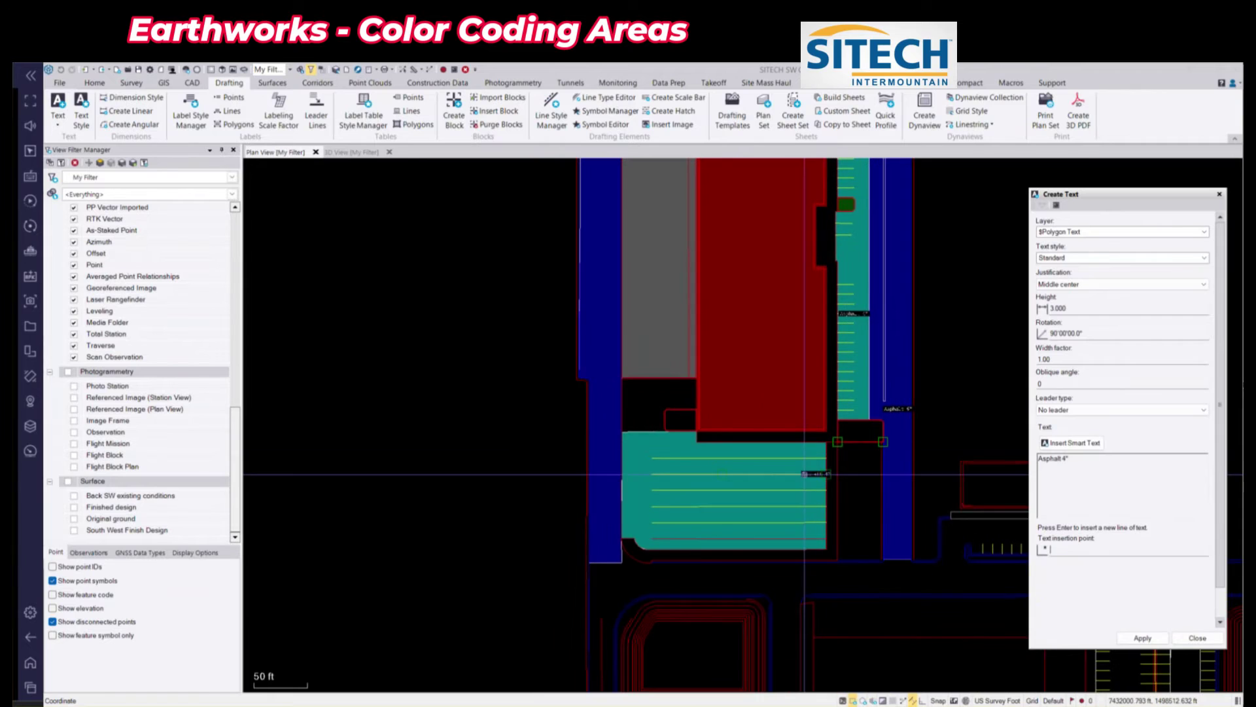
pyautogui.click(1192, 638)
# Rotate the southern Asphalt 4" label on the east parking strip and the Asphalt 6" label at the east lane's south end to vertical
pyautogui.scroll(5, 838, 412)
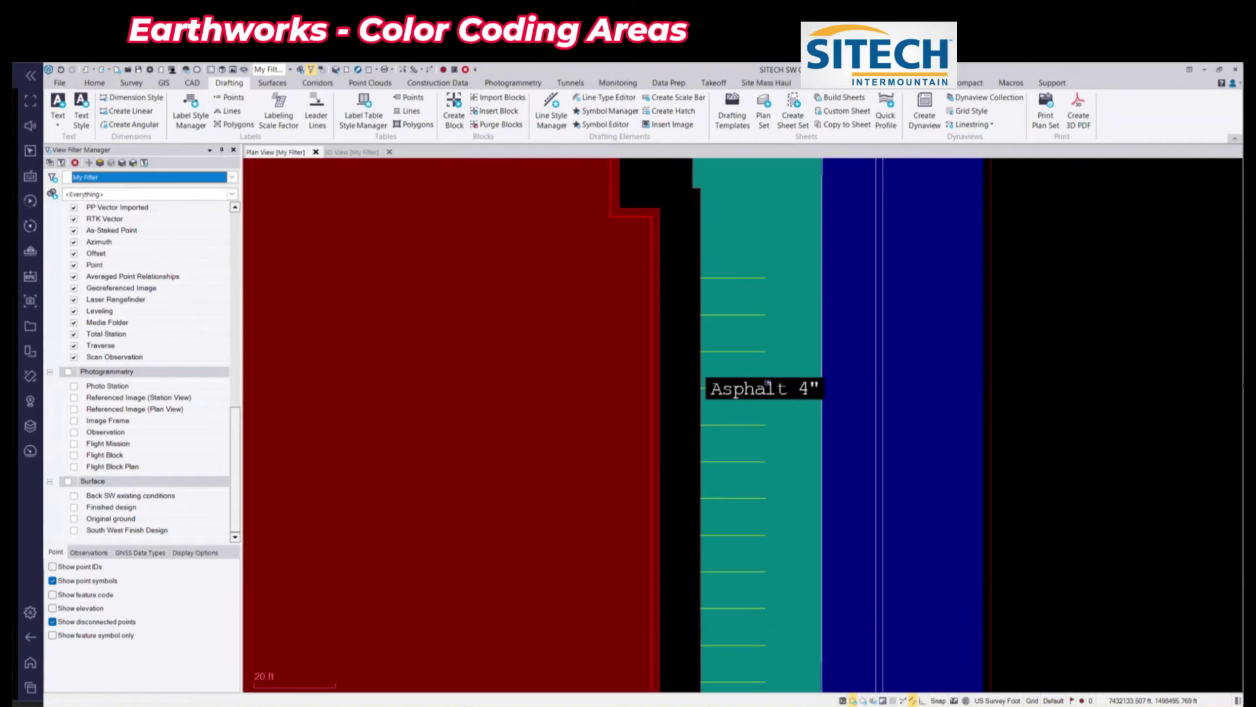
pyautogui.moveTo(831, 388); pyautogui.dragTo(778, 315)
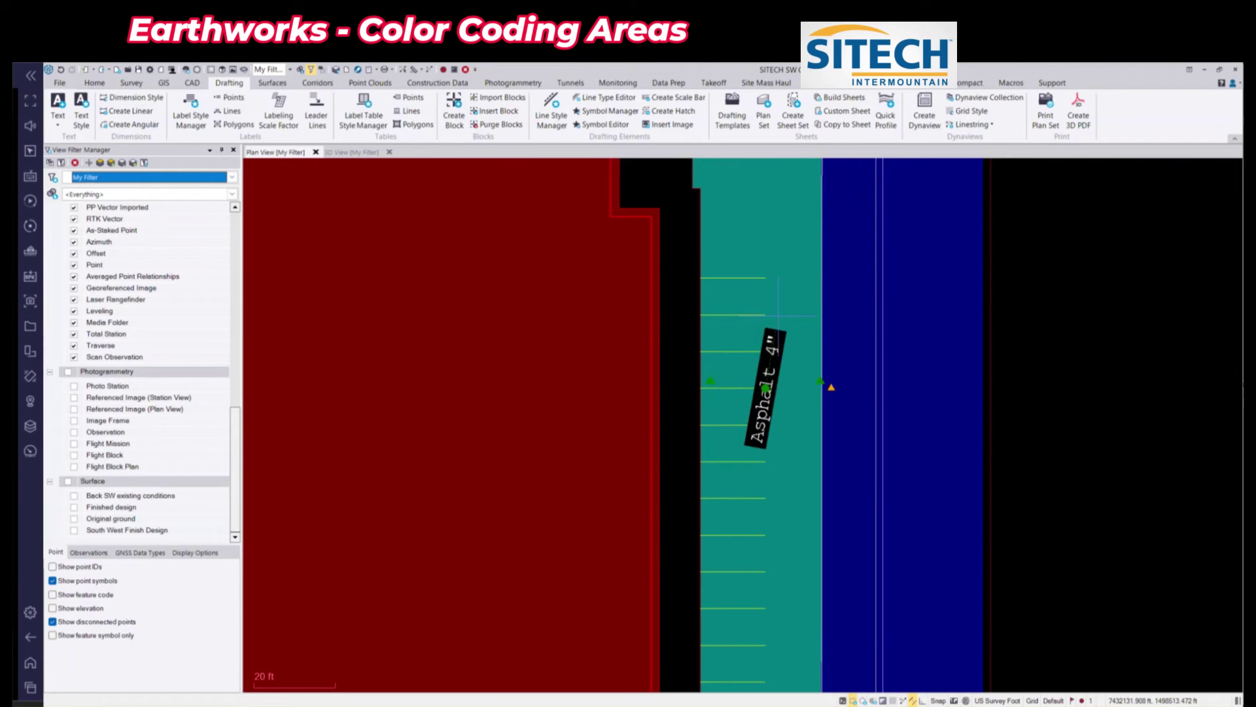
pyautogui.moveTo(981, 653); pyautogui.dragTo(814, 420, button='middle')
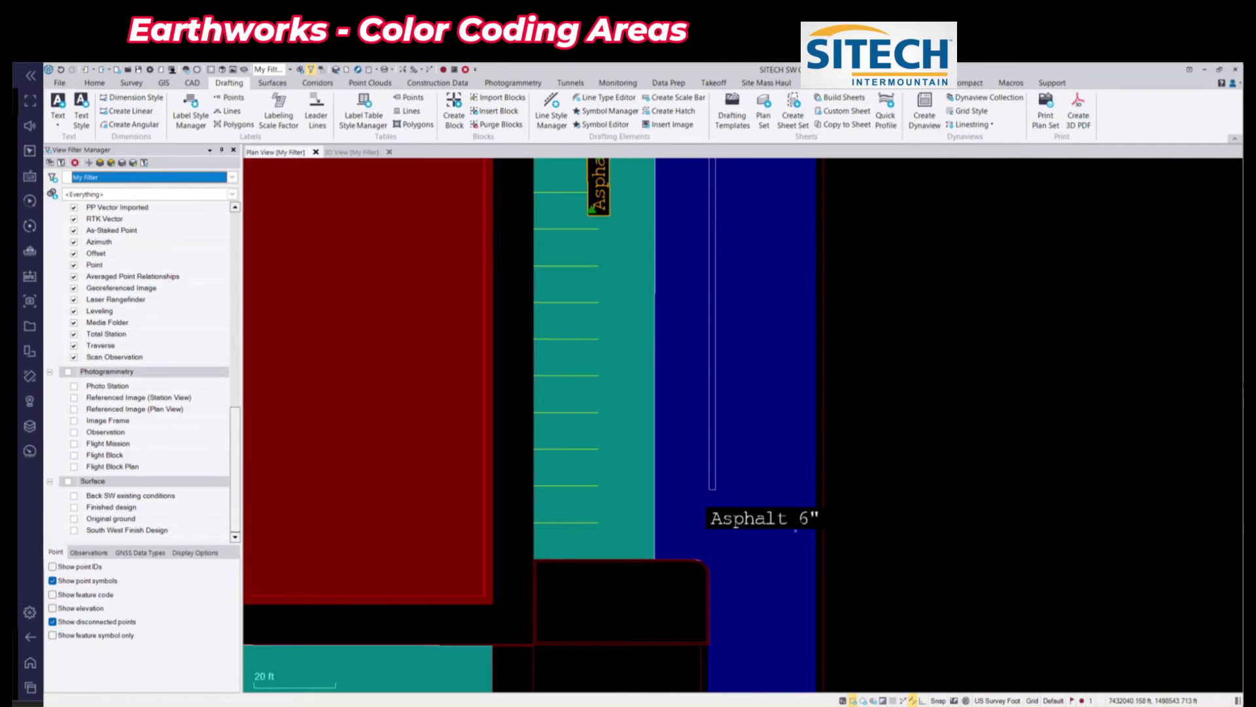
pyautogui.click(796, 529)
pyautogui.moveTo(831, 517); pyautogui.dragTo(765, 437)
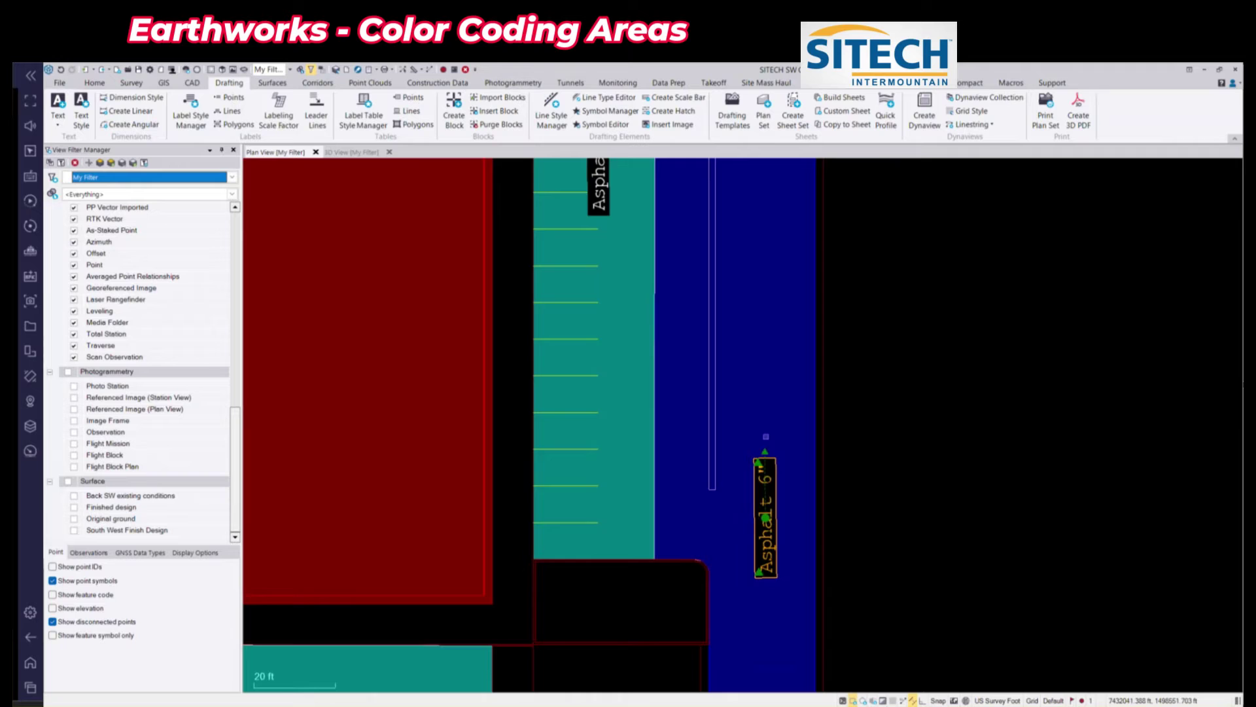
# Rotate the northern Asphalt 4" label on the east parking strip to vertical
pyautogui.moveTo(752, 216); pyautogui.dragTo(838, 607, button='middle')
pyautogui.moveTo(773, 294); pyautogui.dragTo(839, 608, button='middle')
pyautogui.moveTo(752, 201); pyautogui.dragTo(730, 443, button='middle')
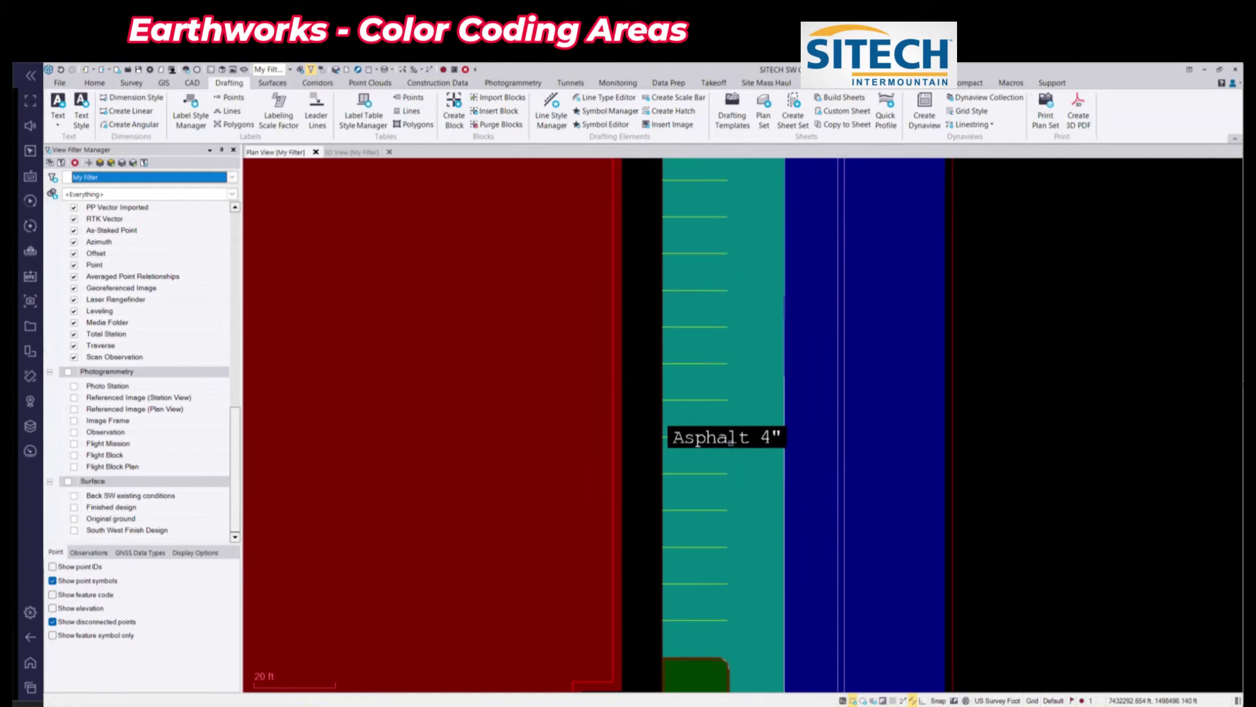
pyautogui.click(730, 444)
pyautogui.click(770, 445)
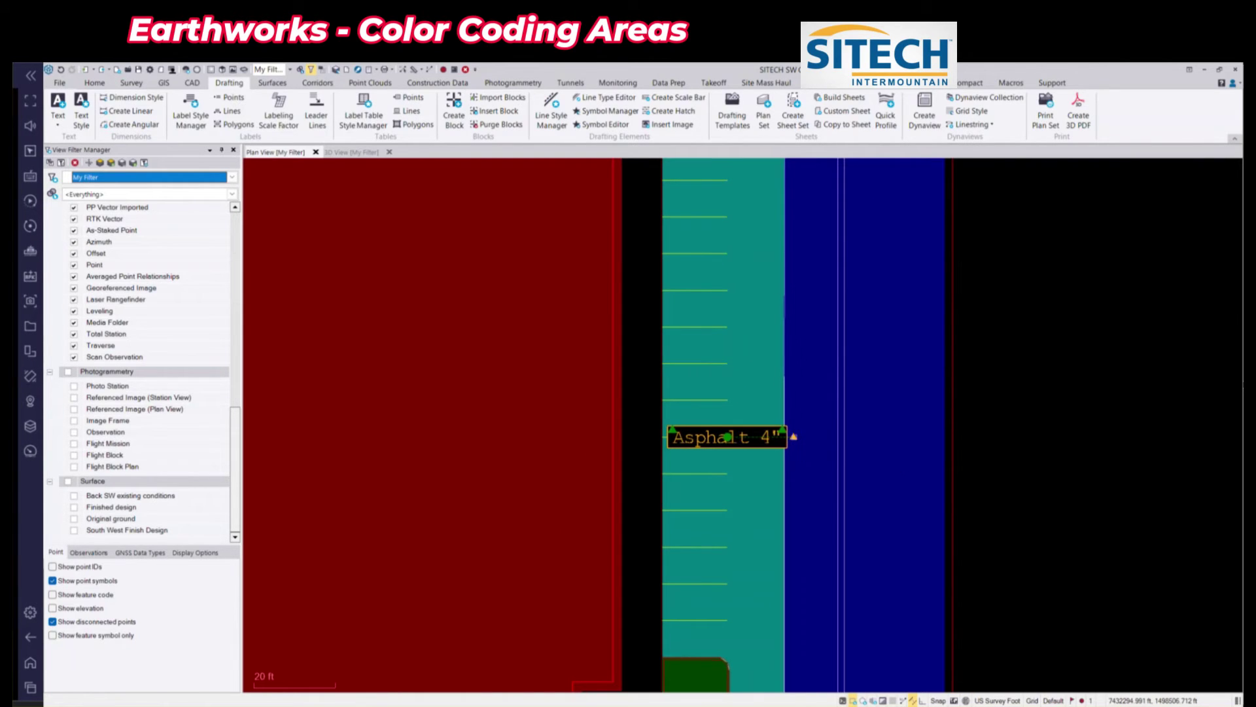
pyautogui.moveTo(793, 435); pyautogui.dragTo(734, 363)
# Examine the colored areas and their asphalt labels around the building and across the whole site
pyautogui.scroll(-5, 727, 363)
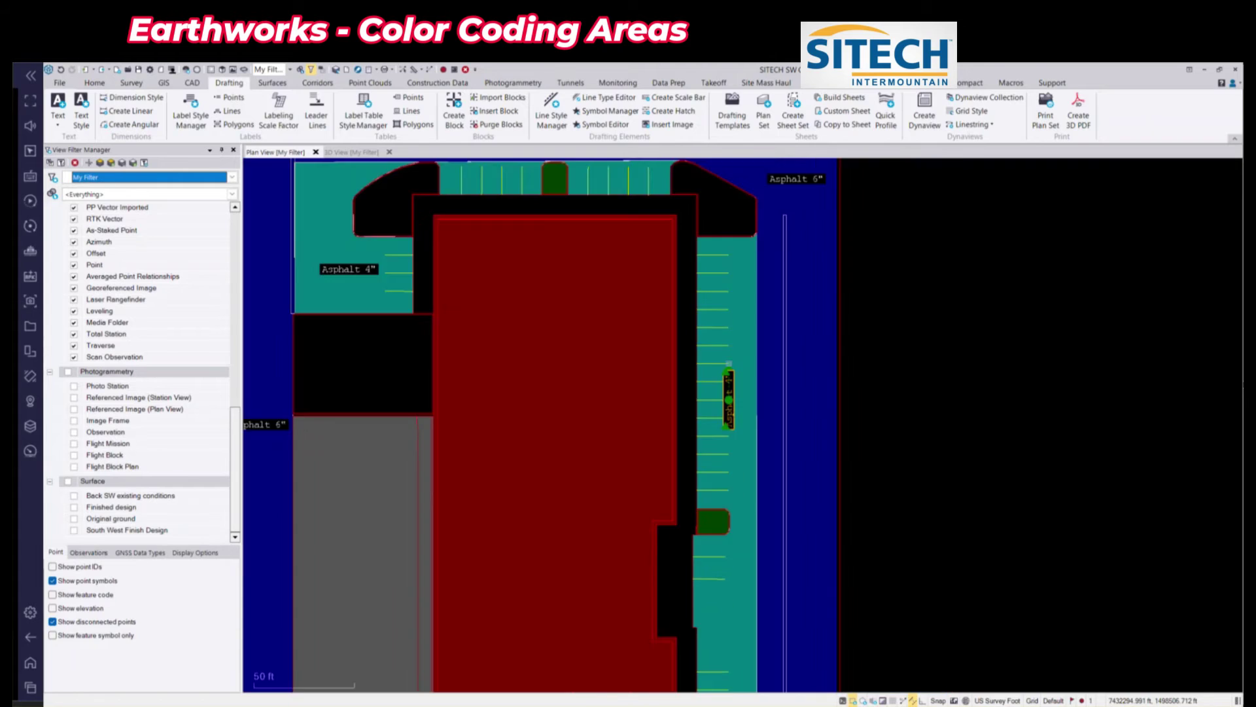
pyautogui.scroll(5, 861, 524)
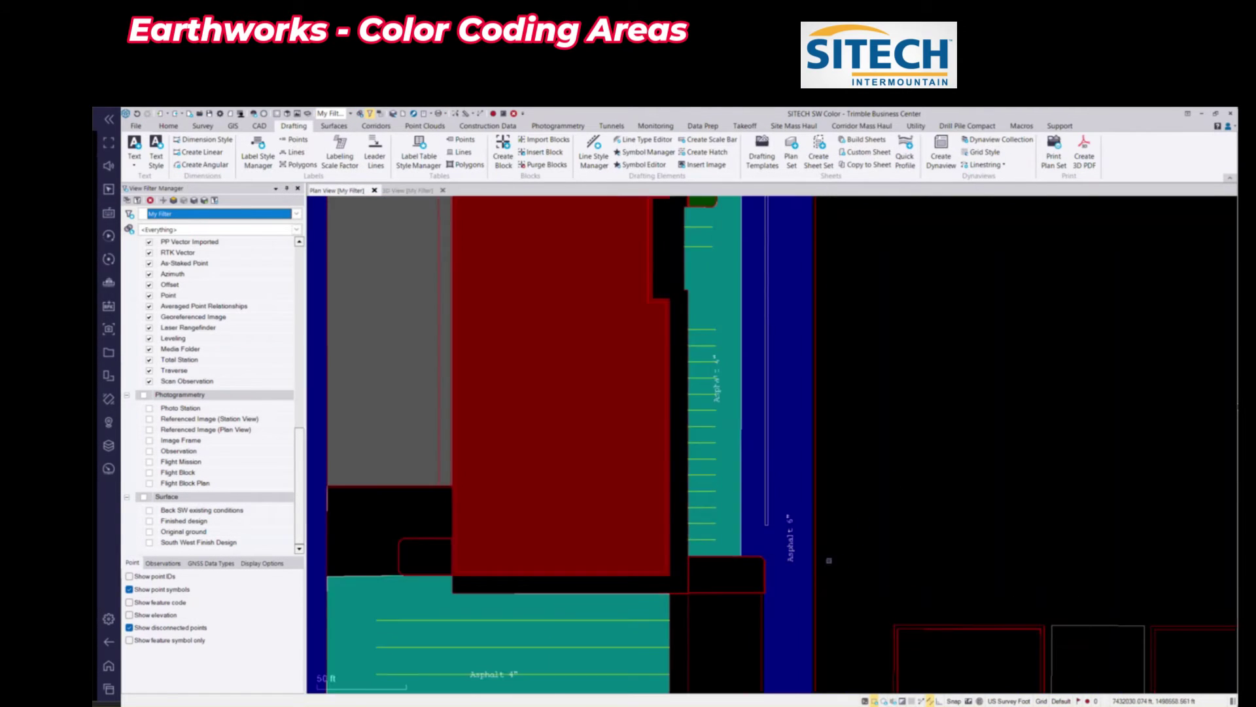
pyautogui.moveTo(660, 380); pyautogui.dragTo(670, 581, button='middle')
pyautogui.moveTo(751, 308); pyautogui.dragTo(714, 505, button='middle')
pyautogui.moveTo(750, 306); pyautogui.dragTo(776, 572, button='middle')
pyautogui.scroll(-6, 784, 468)
pyautogui.scroll(-3, 704, 538)
pyautogui.moveTo(710, 543); pyautogui.dragTo(763, 423, button='middle')
pyautogui.scroll(-1, 776, 427)
pyautogui.scroll(-2, 683, 368)
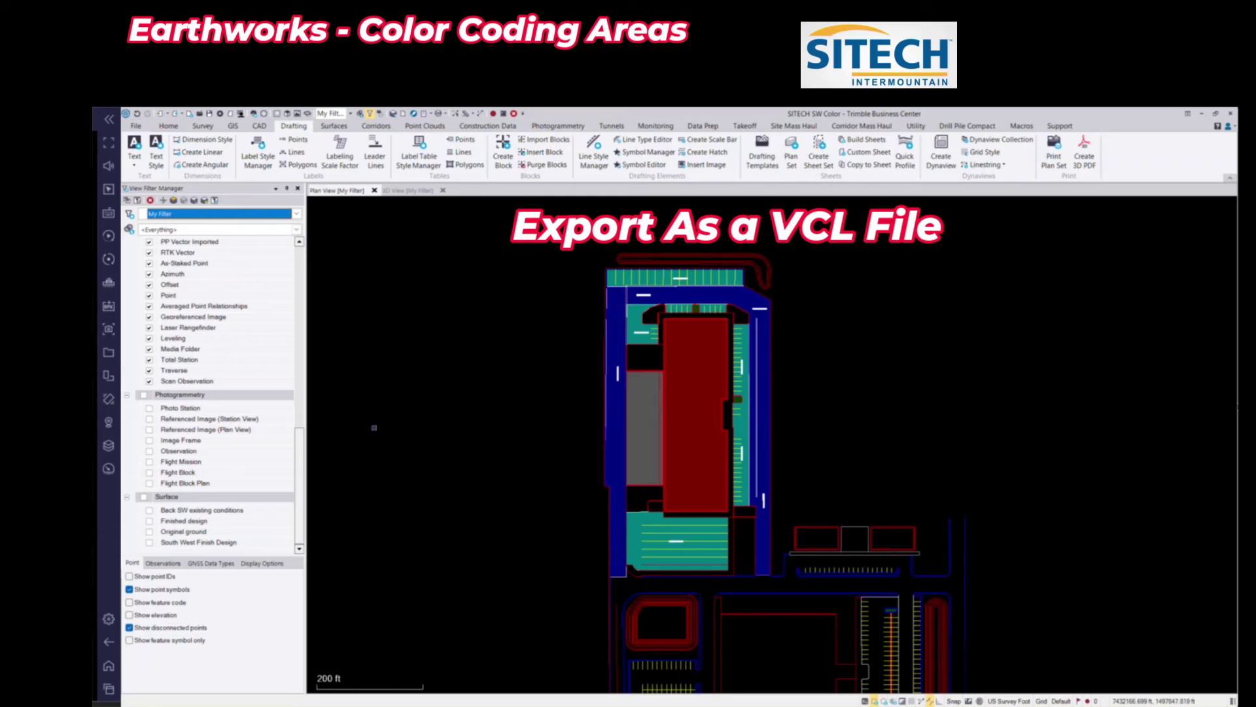
# Show the South West Finish Design surface and select the whole site for export with the VCL Project Link exporter
pyautogui.click(150, 543)
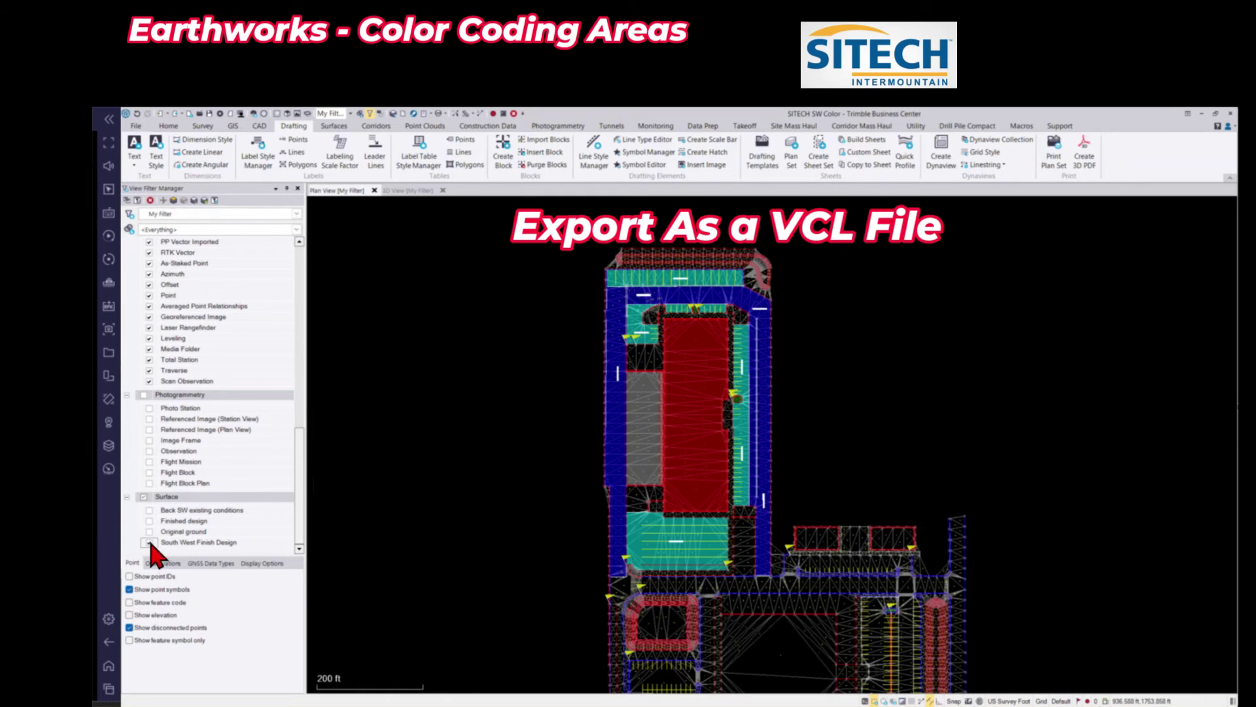
pyautogui.click(177, 114)
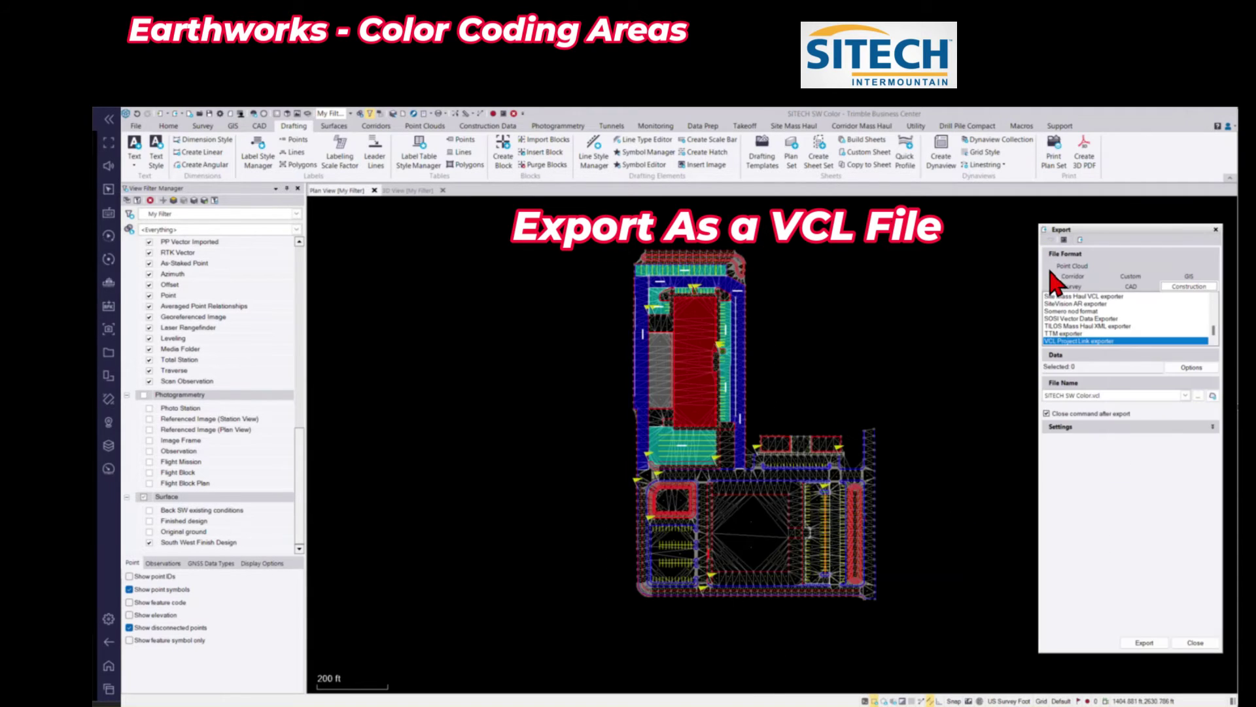
pyautogui.moveTo(891, 398); pyautogui.dragTo(836, 365, button='middle')
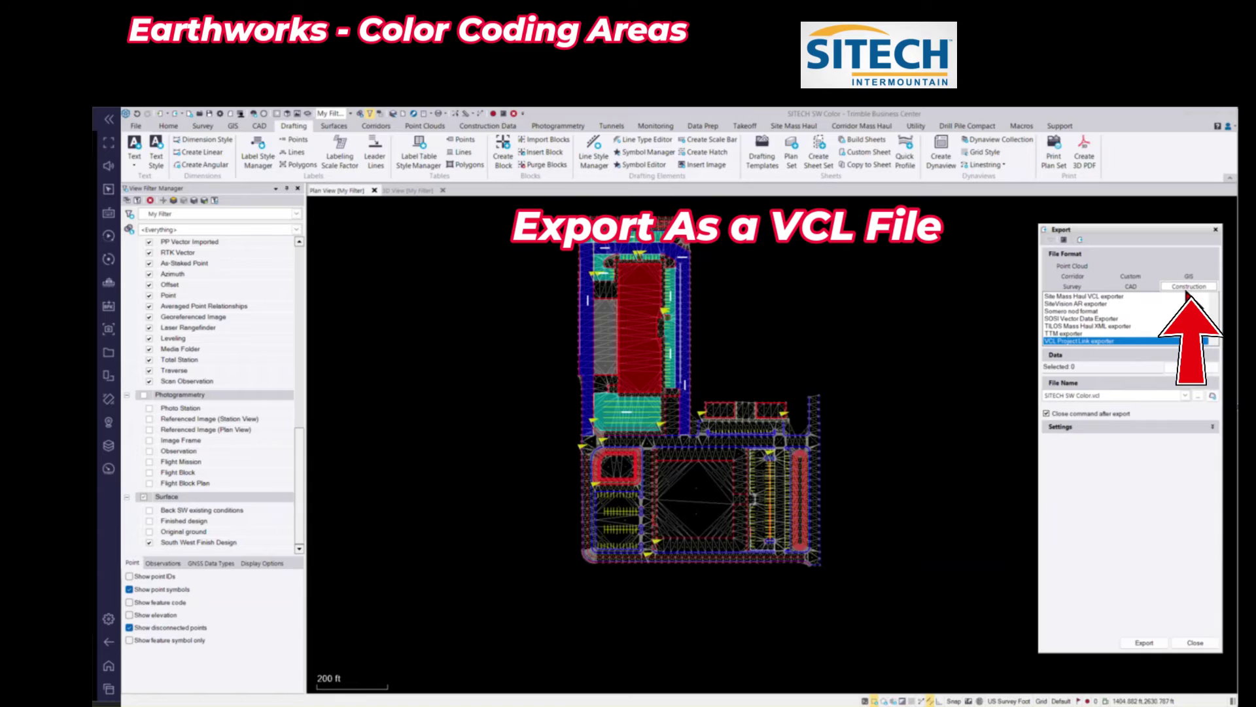
pyautogui.moveTo(997, 340); pyautogui.dragTo(1000, 387, button='middle')
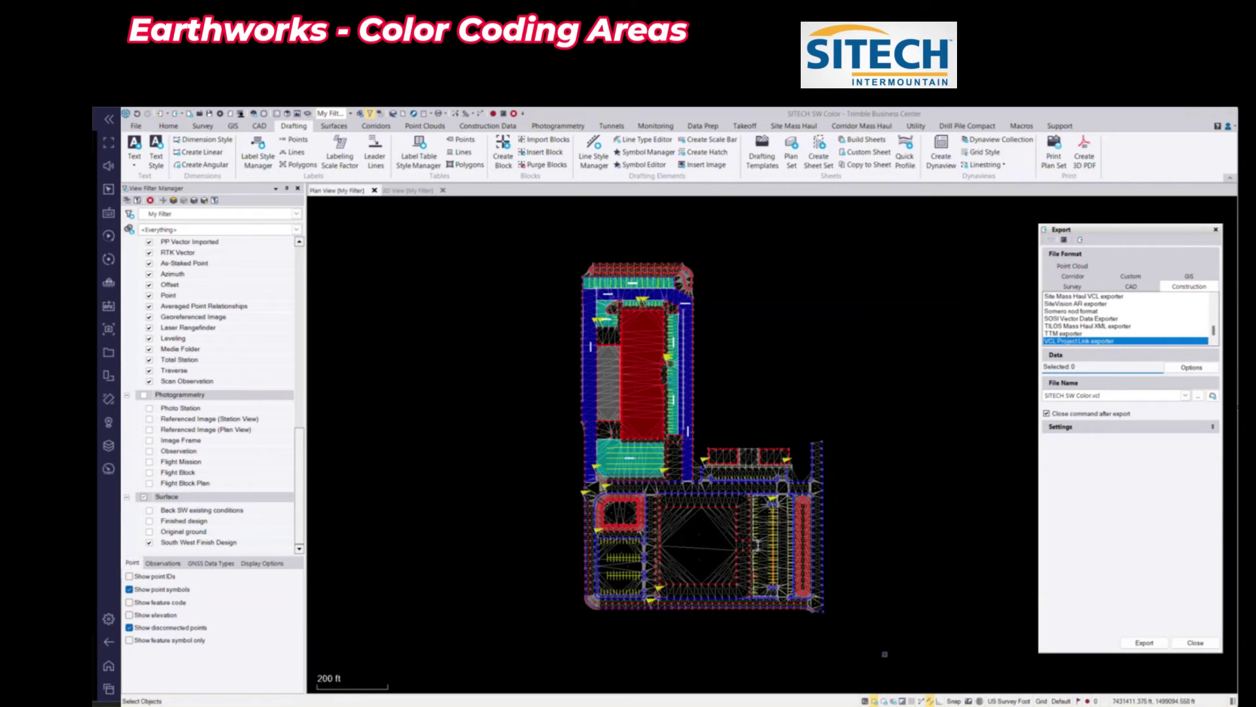
pyautogui.moveTo(885, 654); pyautogui.dragTo(472, 222)
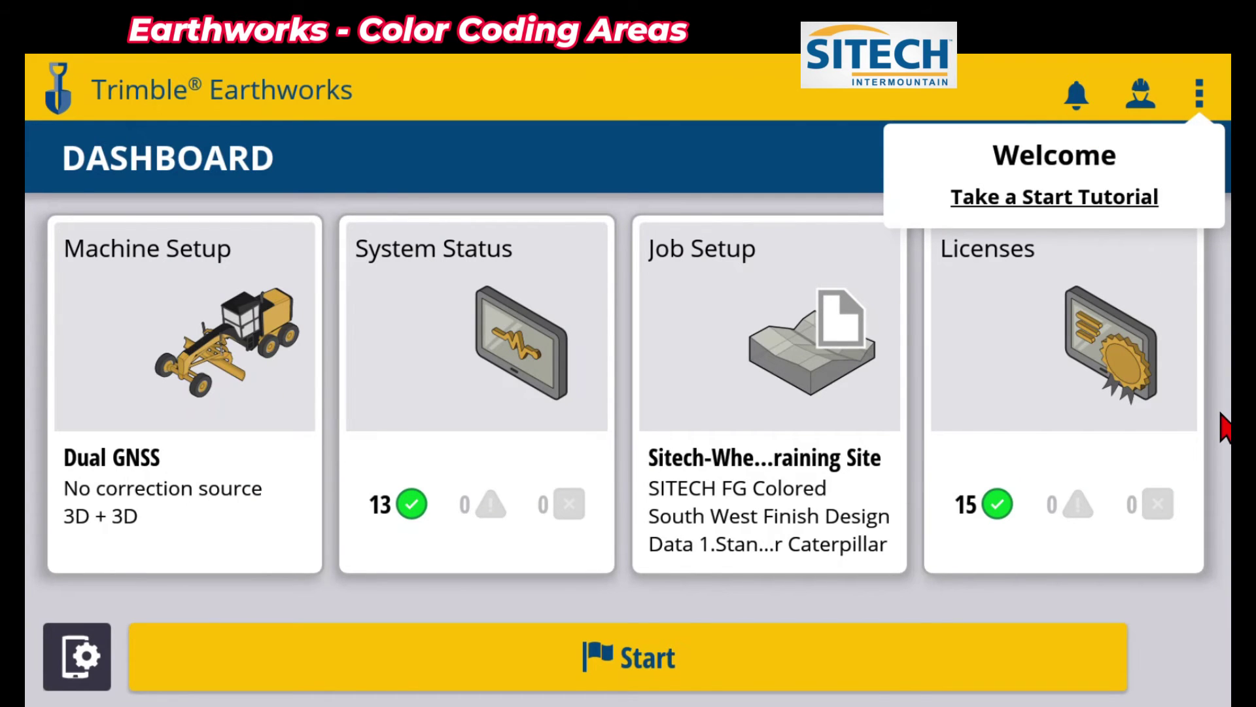
# Switch to Trimble Earthworks and apply the job setup with the Sitech-Wheeler project, SITECH FG Colored design and South West Finish Design surface
pyautogui.click(808, 378)
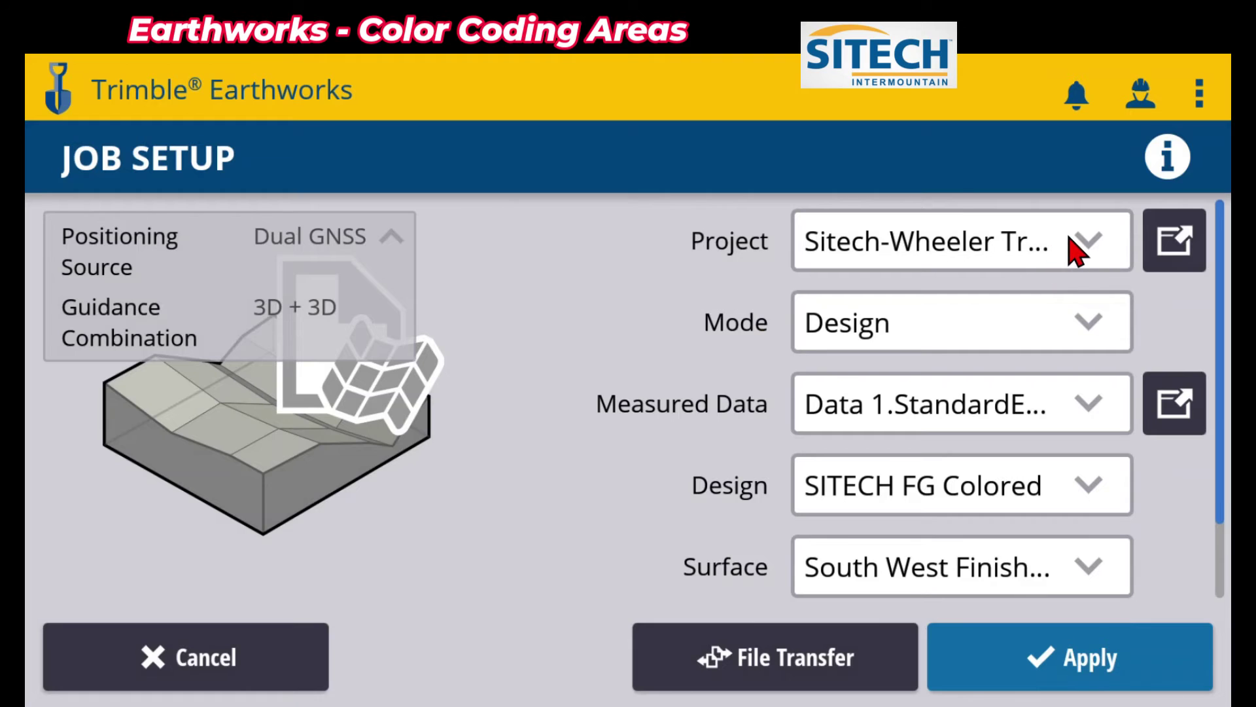
pyautogui.click(1075, 250)
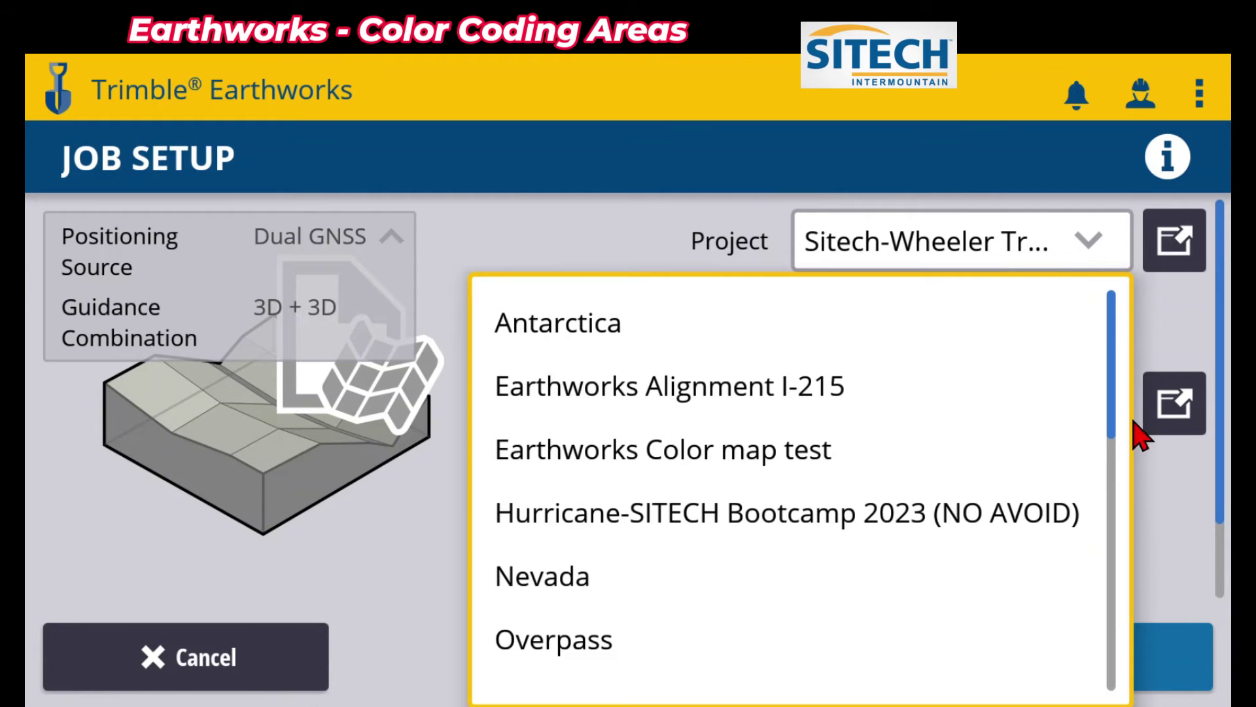
pyautogui.click(1206, 324)
pyautogui.click(1080, 500)
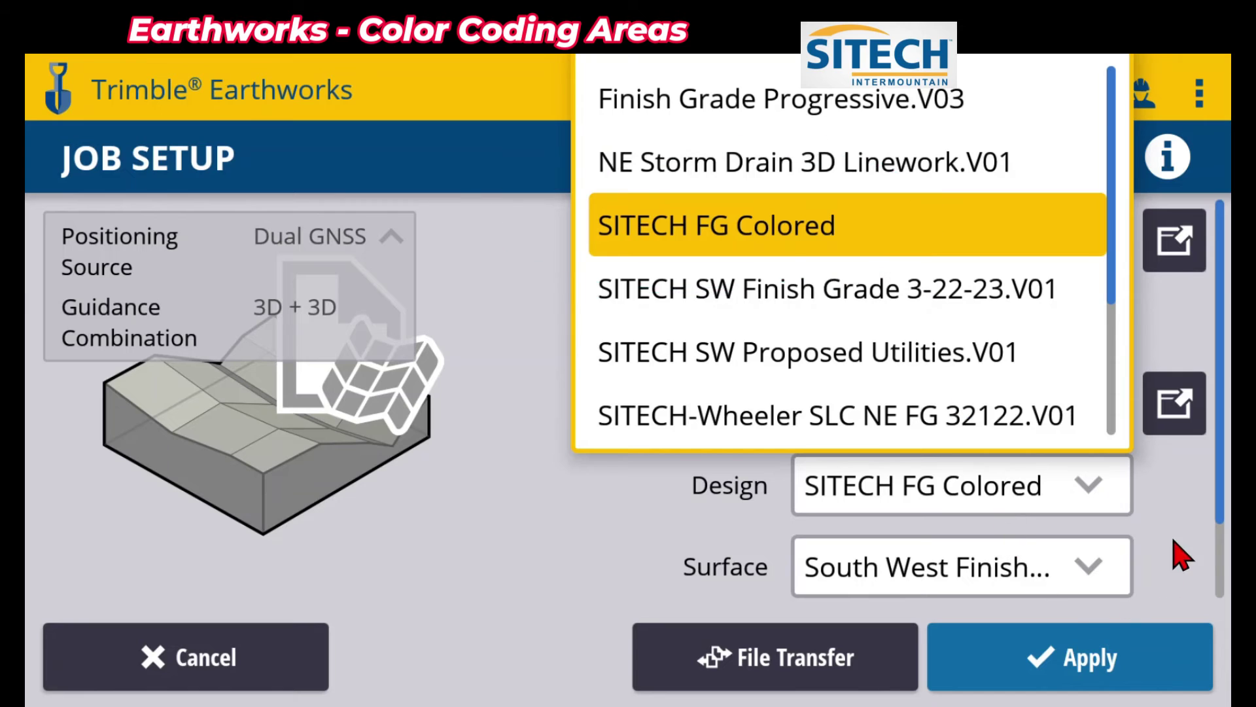
pyautogui.click(1161, 664)
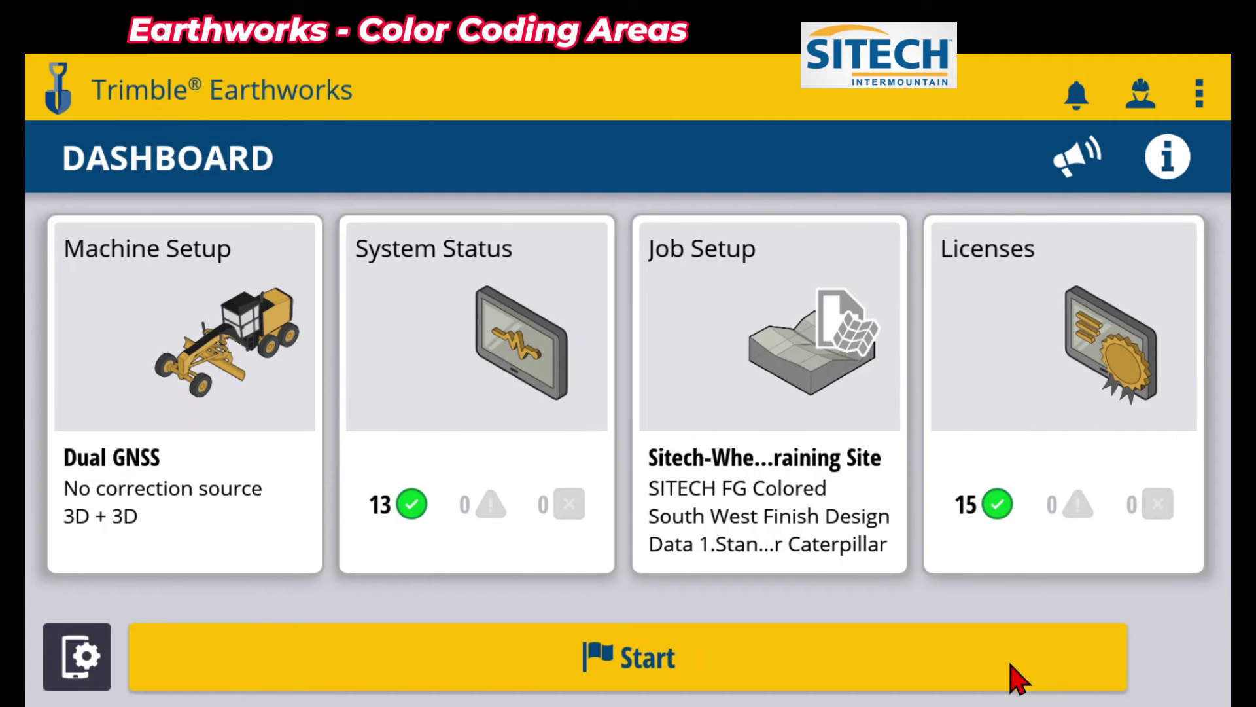
# Start work with the loaded design and view the colored site around the grader in plan view
pyautogui.click(1011, 665)
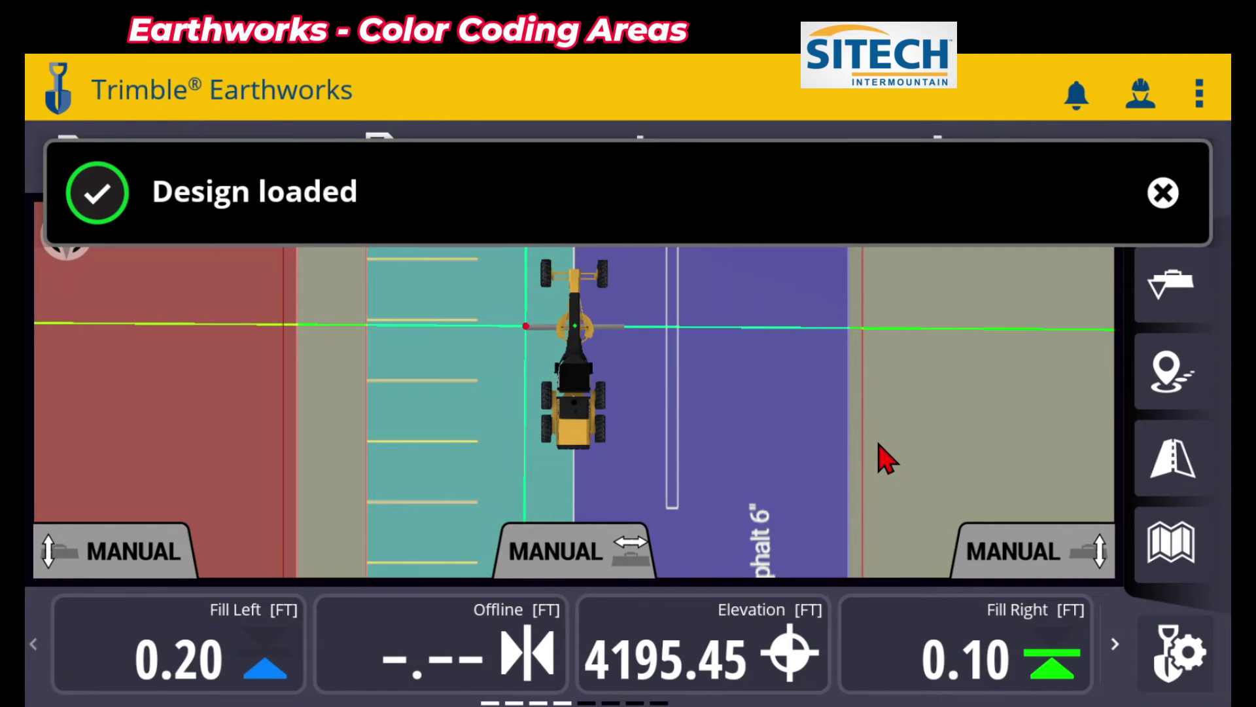
pyautogui.scroll(-5, 879, 357)
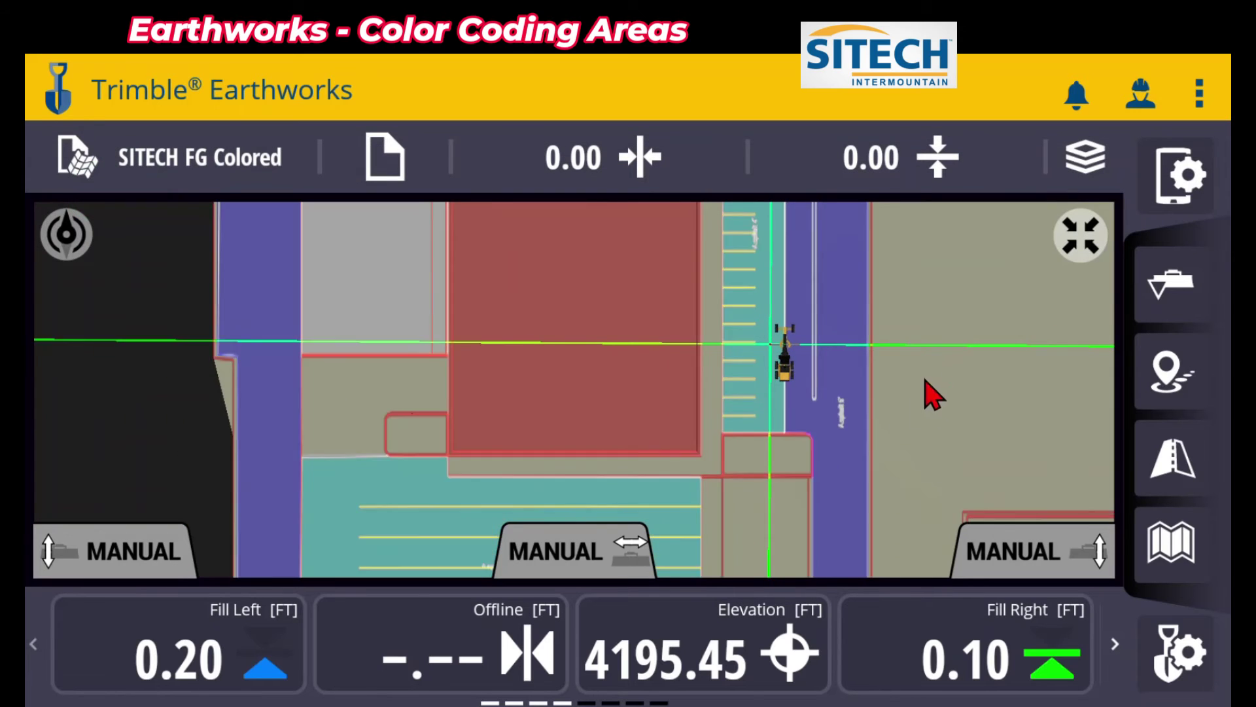
pyautogui.moveTo(925, 381); pyautogui.dragTo(882, 460)
pyautogui.scroll(-5, 886, 363)
pyautogui.moveTo(897, 353); pyautogui.dragTo(849, 368)
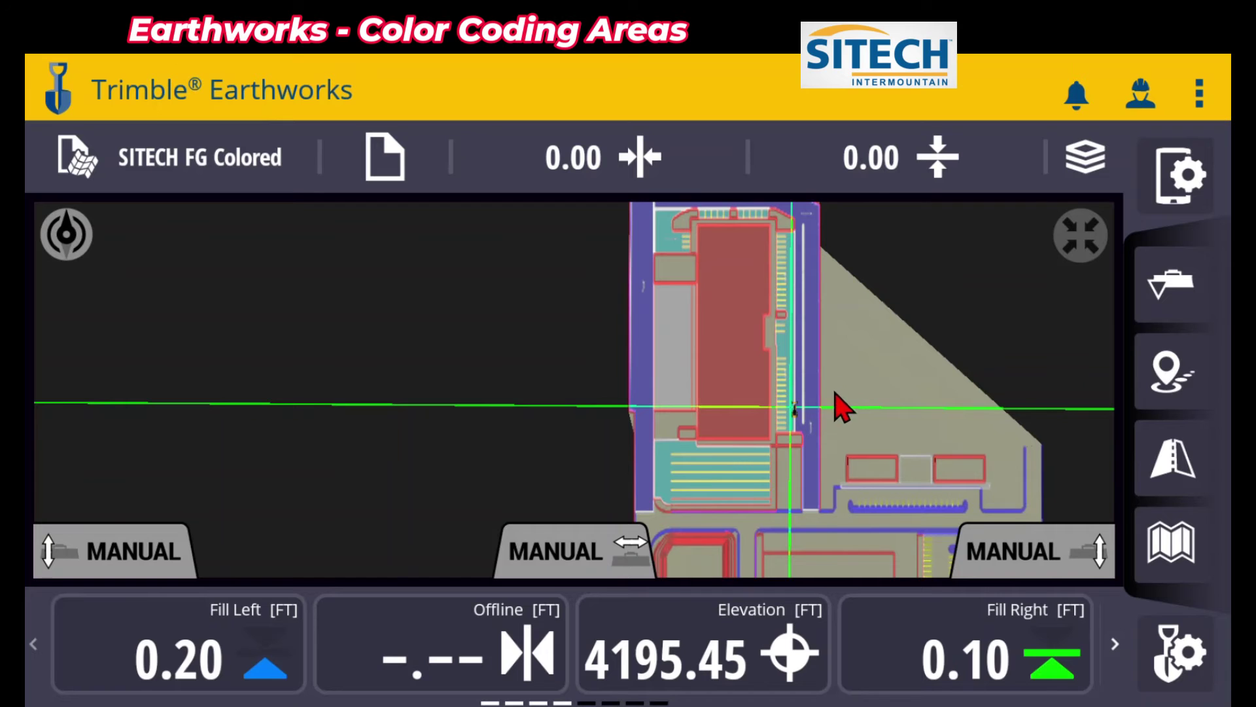
pyautogui.scroll(5, 815, 458)
pyautogui.moveTo(819, 513); pyautogui.dragTo(819, 261)
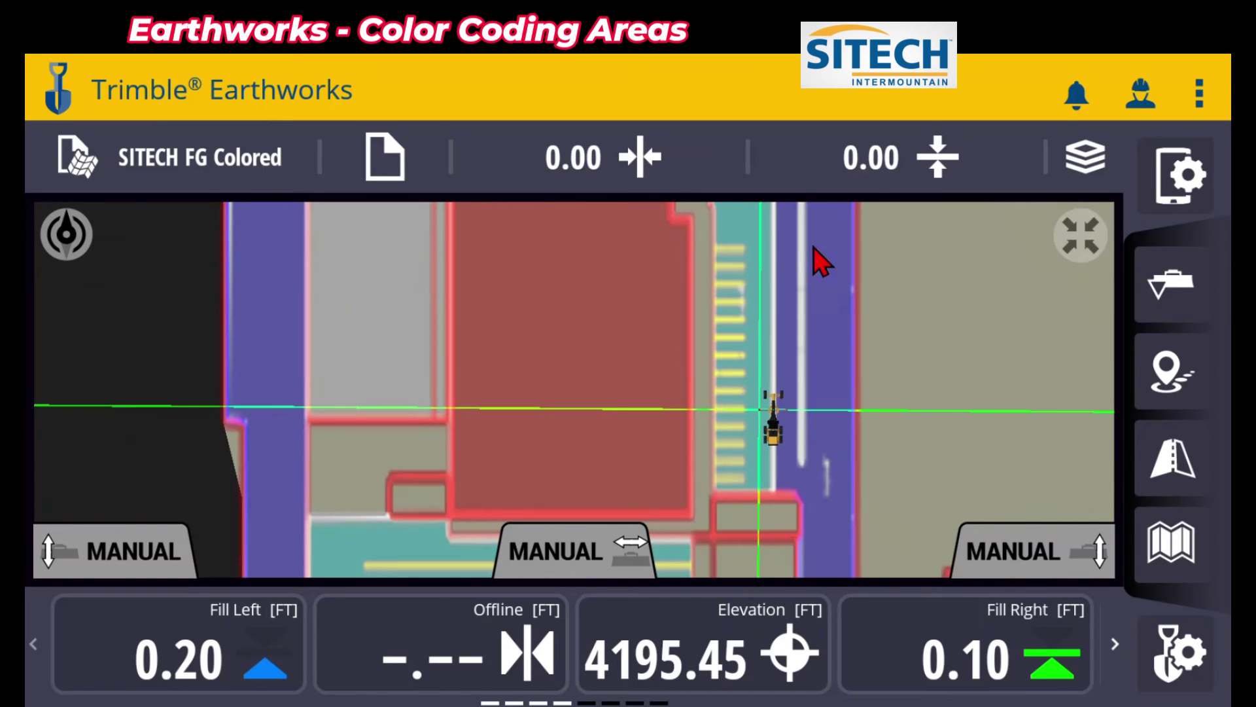
# Examine the Asphalt 6" and Asphalt 4" labels in the colored drive and parking strips around the building
pyautogui.moveTo(819, 421); pyautogui.dragTo(811, 347)
pyautogui.scroll(3, 805, 314)
pyautogui.moveTo(816, 392); pyautogui.dragTo(836, 317)
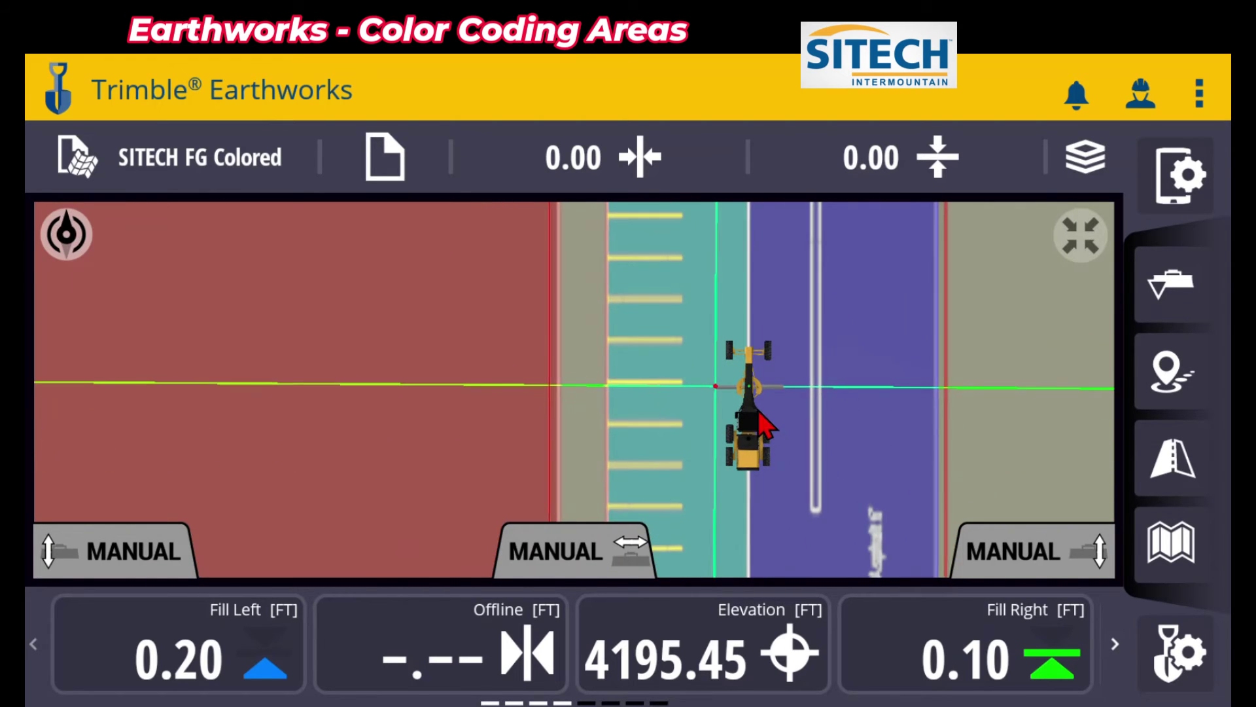
pyautogui.moveTo(767, 468); pyautogui.dragTo(764, 362)
pyautogui.moveTo(716, 315)
pyautogui.mouseDown()
pyautogui.moveTo(756, 394)
pyautogui.moveTo(745, 345)
pyautogui.moveTo(713, 326)
pyautogui.mouseUp()
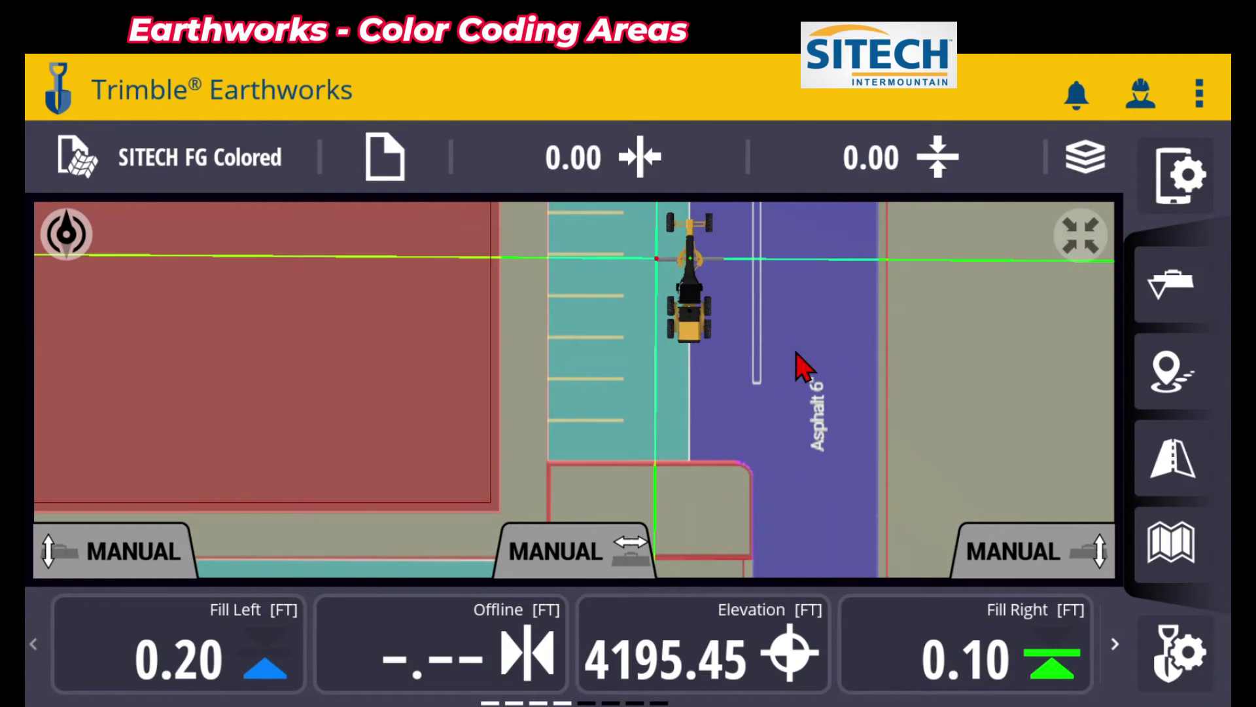
pyautogui.moveTo(884, 309); pyautogui.dragTo(919, 553)
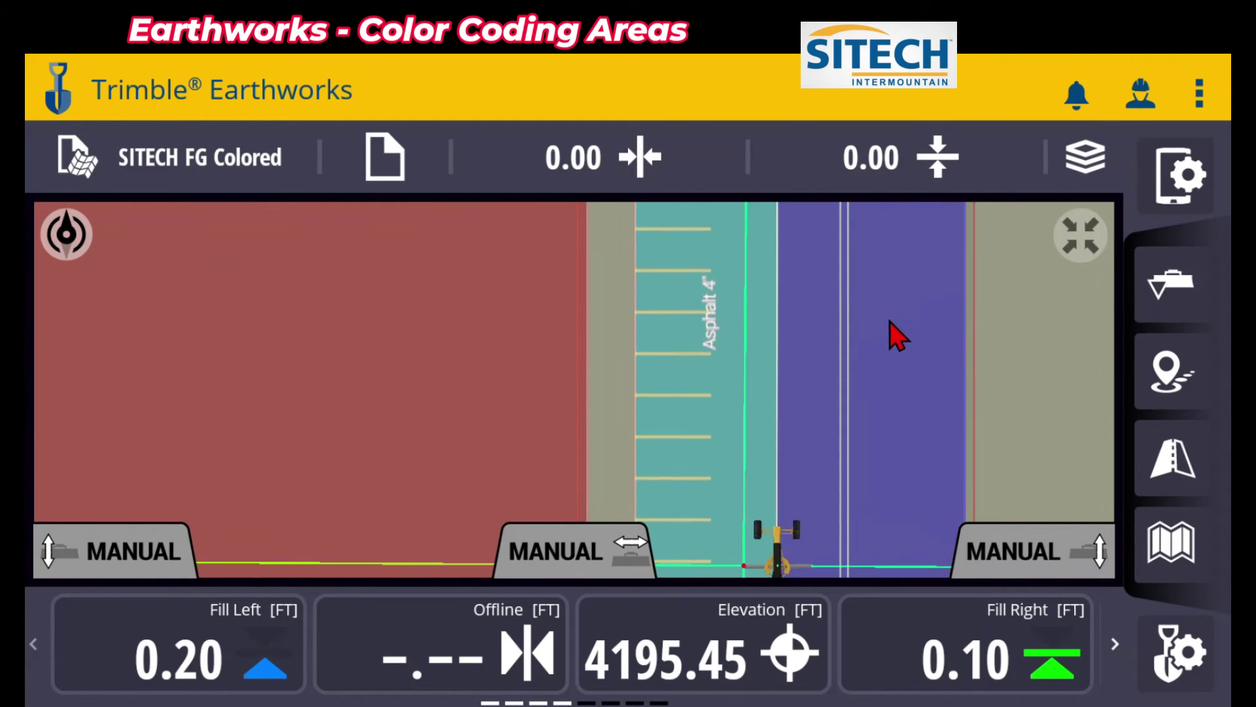
pyautogui.moveTo(887, 319); pyautogui.dragTo(839, 530)
pyautogui.scroll(-5, 857, 382)
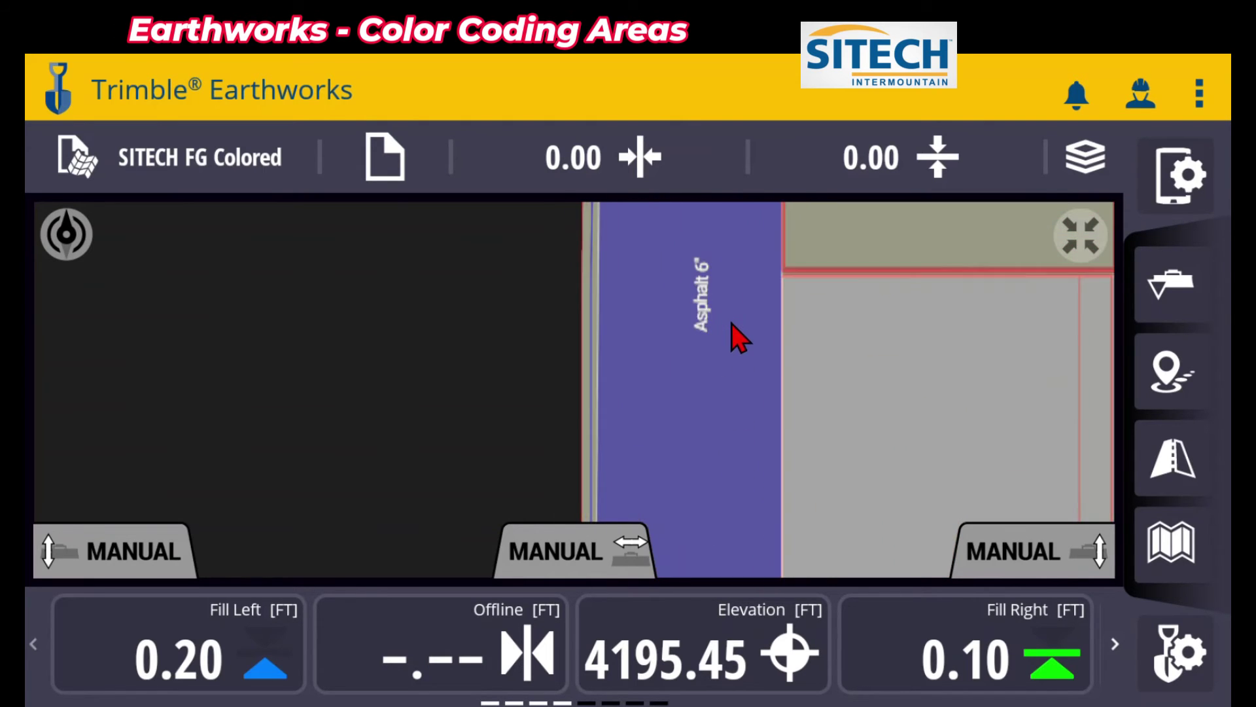
# Change the map to the 3D view and orbit around the grader to see the colored areas from different angles
pyautogui.click(732, 346)
pyautogui.click(583, 242)
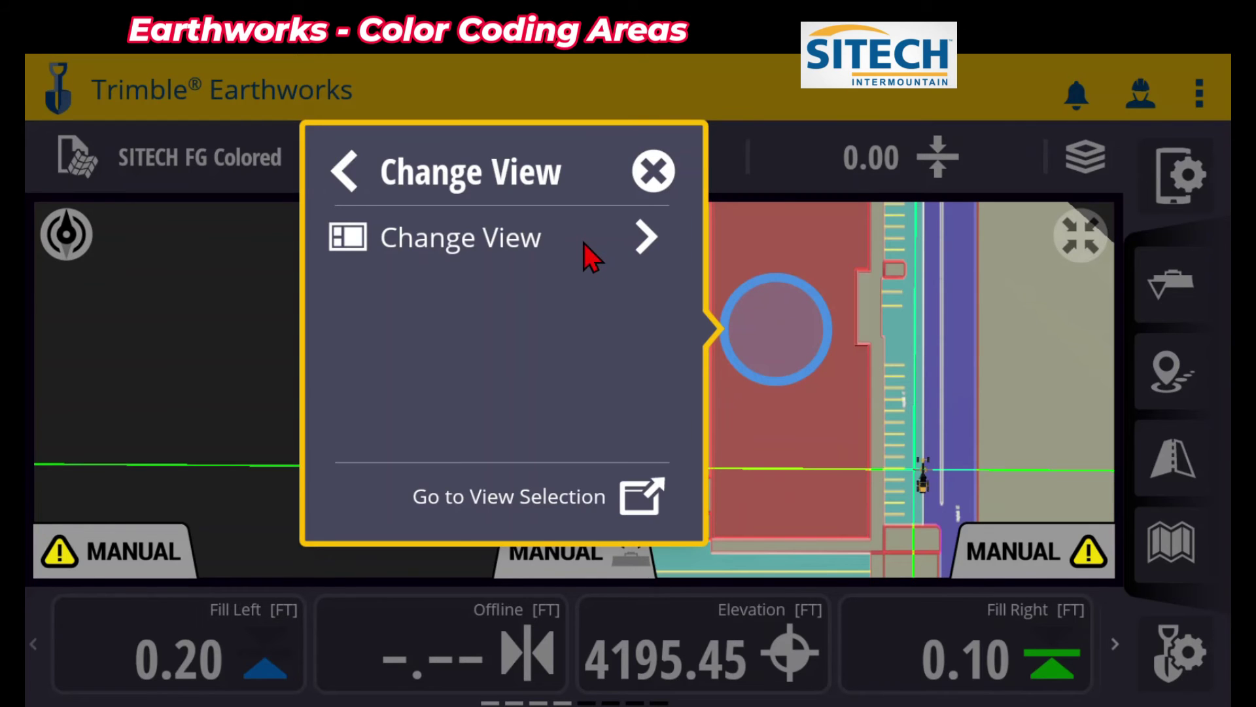
pyautogui.click(545, 429)
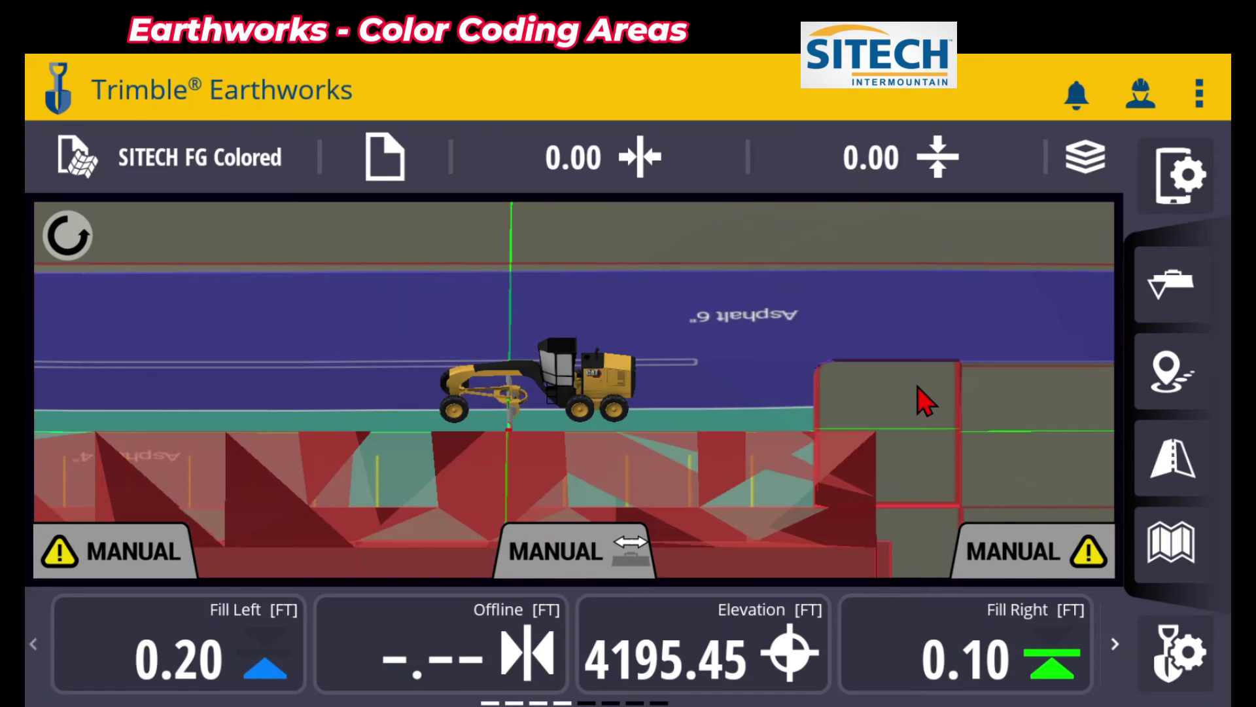
pyautogui.moveTo(714, 536); pyautogui.dragTo(592, 305)
pyautogui.moveTo(628, 344); pyautogui.dragTo(631, 401)
pyautogui.scroll(-3, 678, 425)
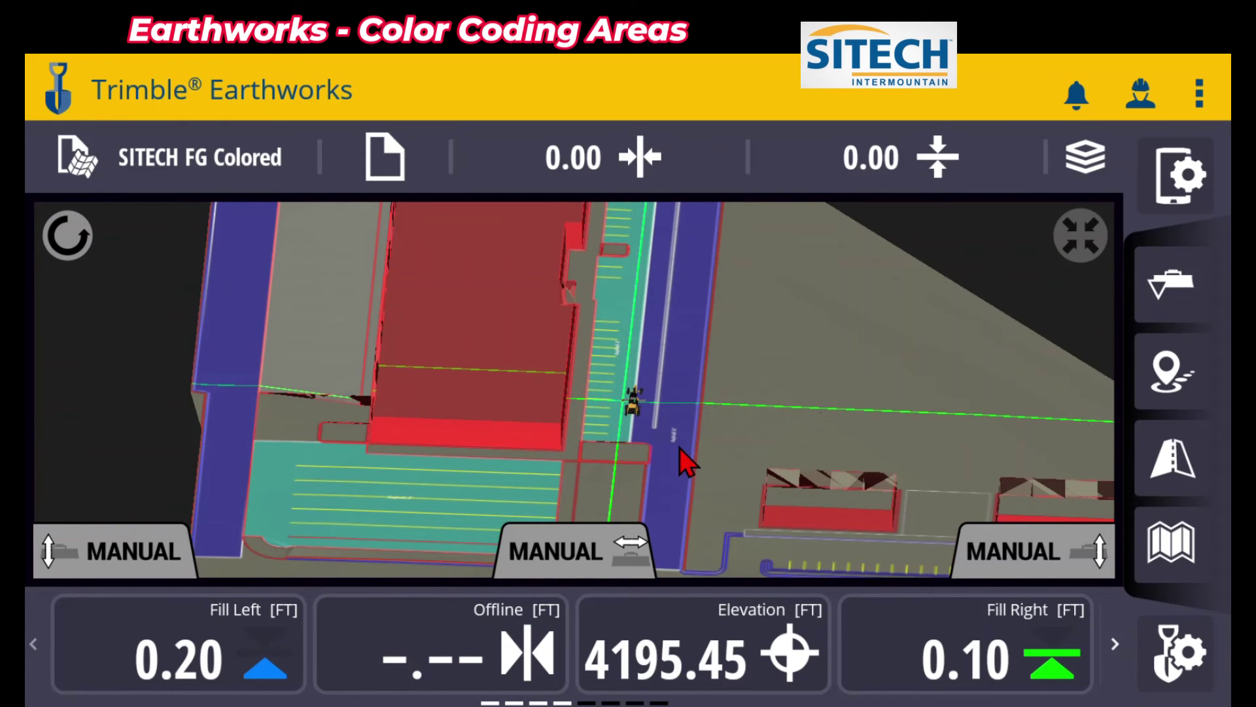
pyautogui.moveTo(679, 447); pyautogui.dragTo(673, 533)
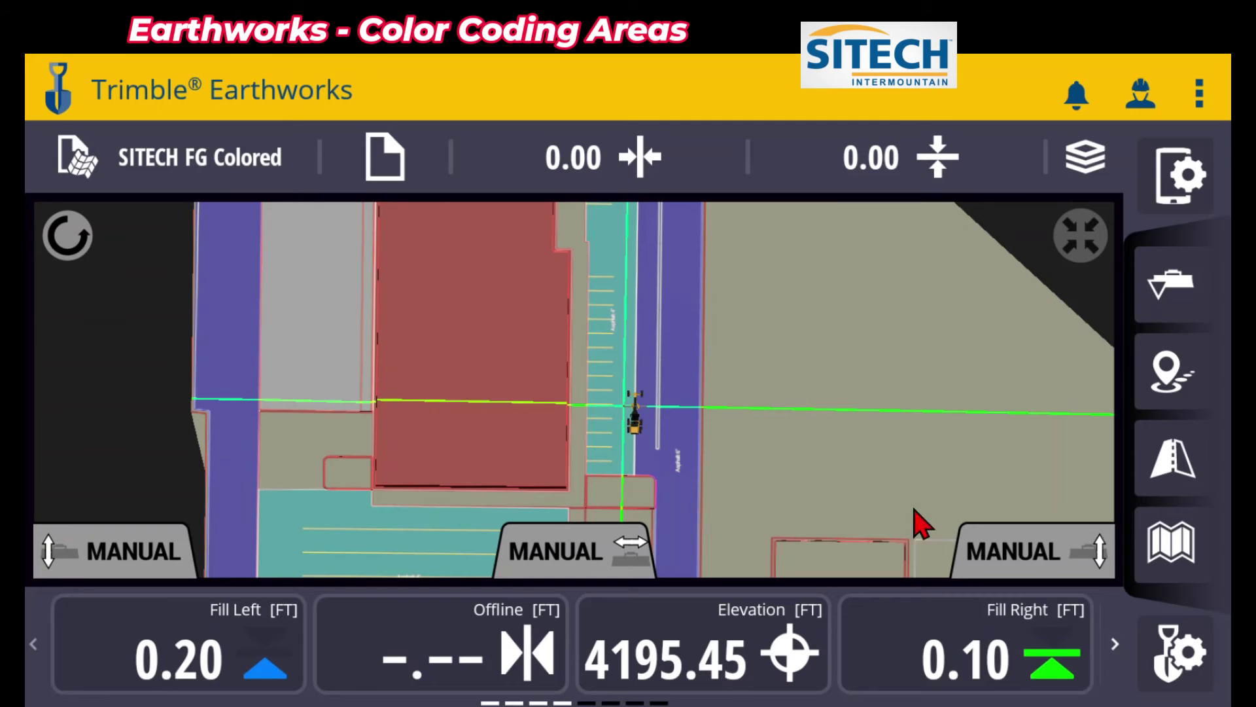
pyautogui.moveTo(923, 524); pyautogui.dragTo(799, 501)
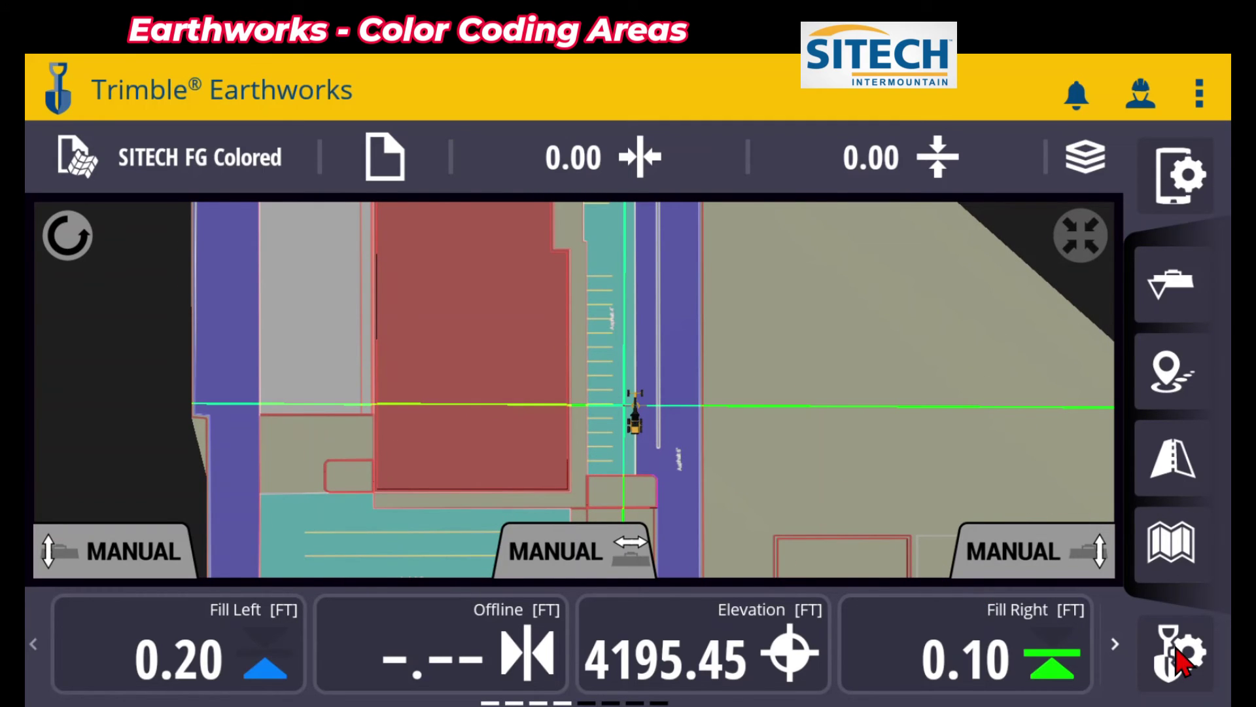
# Open the Layers Manager and review the linework layers alongside the preview of the area around the grader
pyautogui.click(1176, 651)
pyautogui.scroll(-5, 1074, 547)
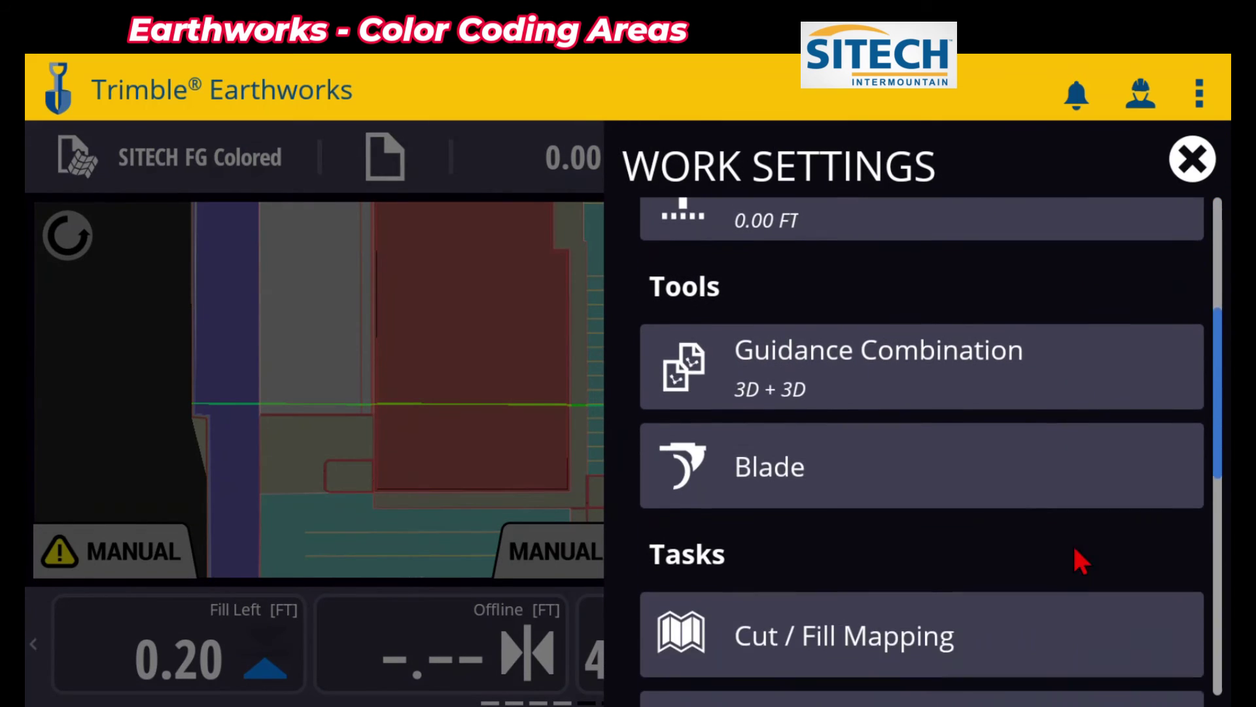
pyautogui.scroll(-3, 1073, 547)
pyautogui.click(1060, 563)
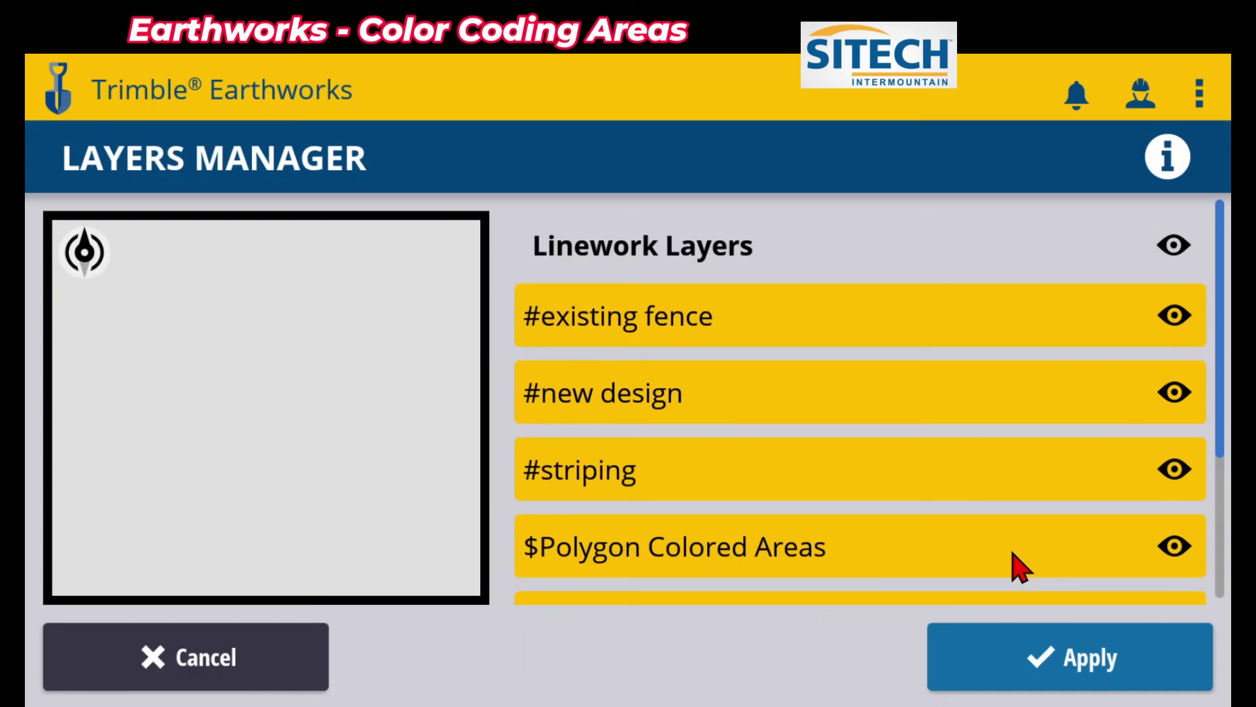
pyautogui.scroll(-3, 919, 413)
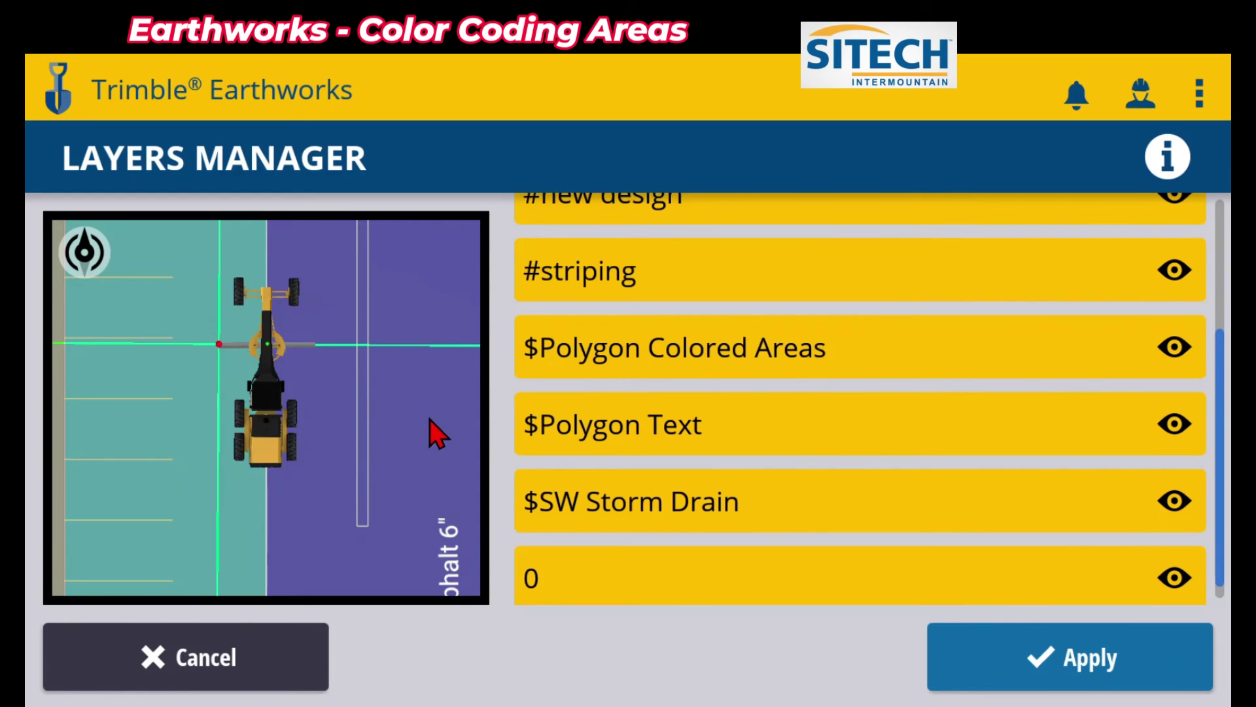
pyautogui.scroll(-3, 422, 381)
pyautogui.moveTo(441, 384); pyautogui.dragTo(405, 463)
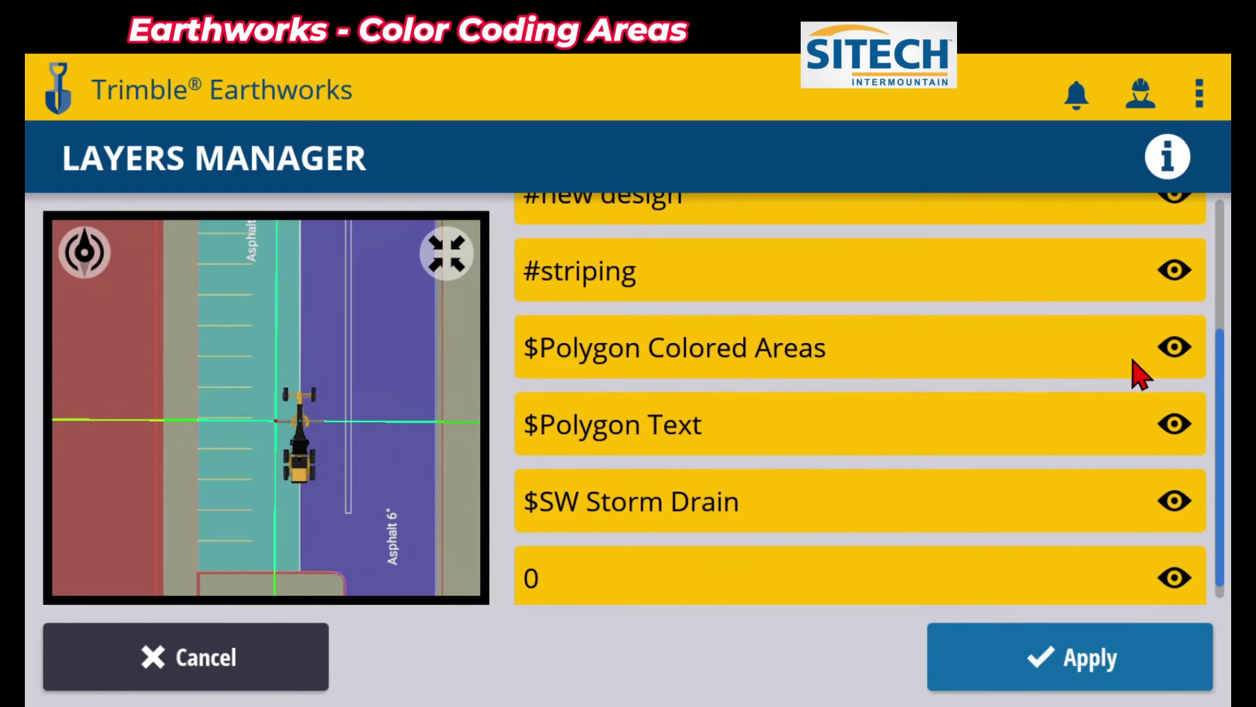
# Hide the $Polygon Colored Areas layer, check the preview without the area colors, and show the layer again
pyautogui.click(1174, 347)
pyautogui.moveTo(396, 390); pyautogui.dragTo(410, 342)
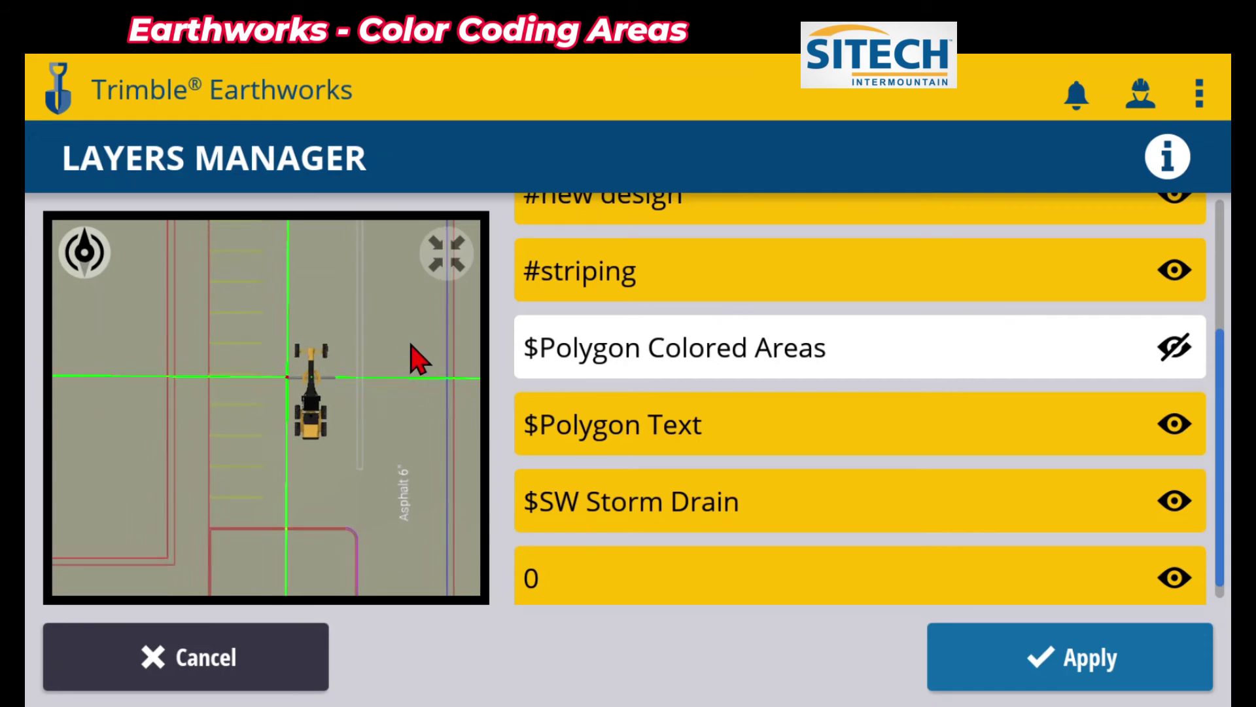
pyautogui.scroll(-3, 401, 314)
pyautogui.moveTo(397, 288); pyautogui.dragTo(396, 400)
pyautogui.click(1174, 348)
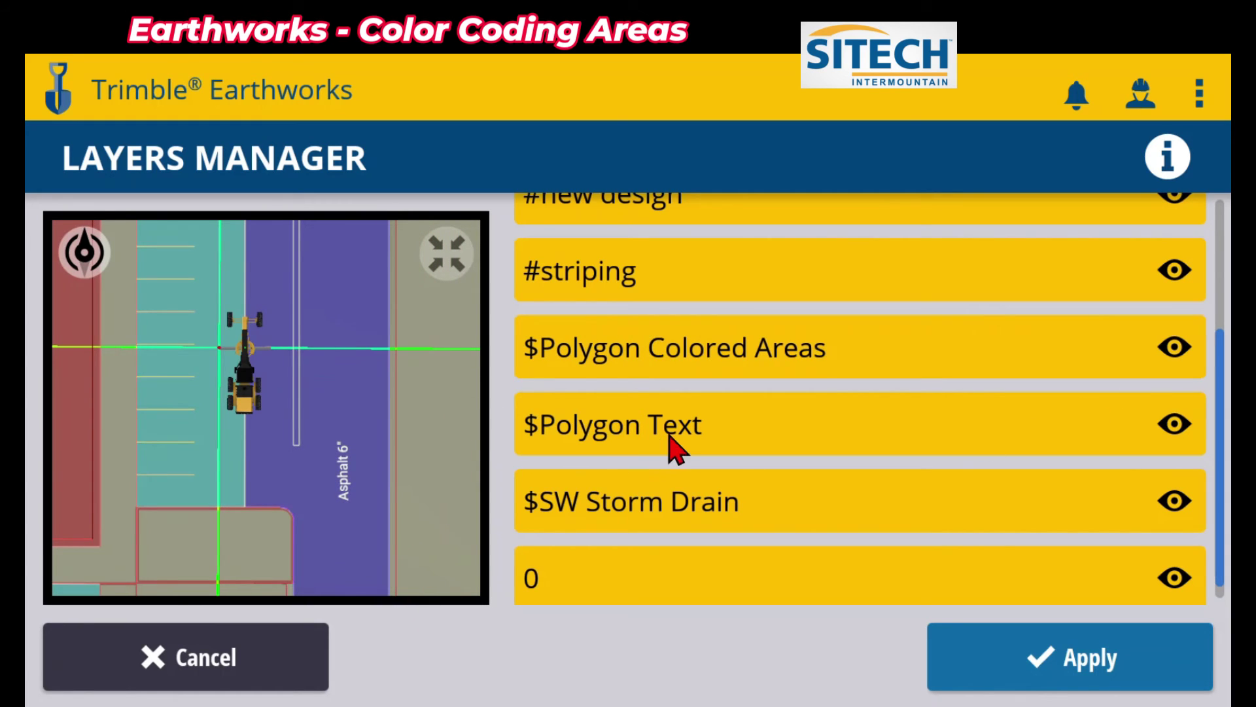
# Hide the $Polygon Text layer to check the preview without labels, show it again and apply the layer settings
pyautogui.click(1174, 424)
pyautogui.moveTo(380, 370); pyautogui.dragTo(392, 541)
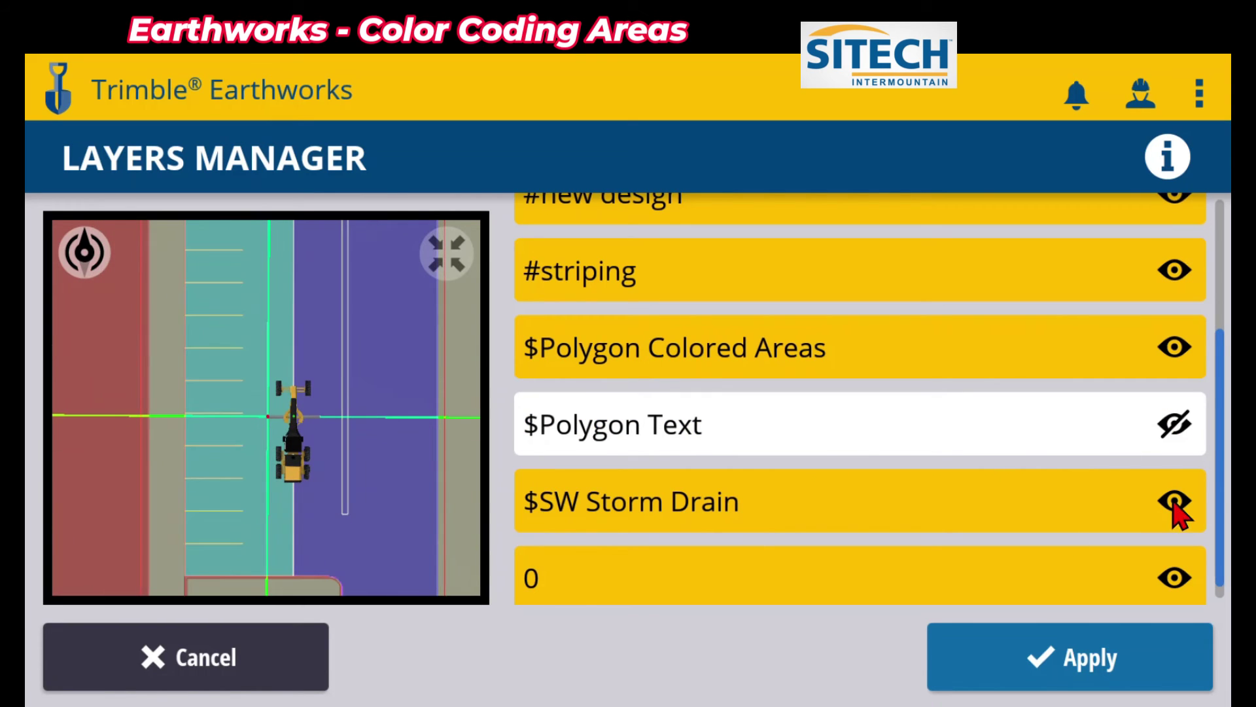
pyautogui.click(1183, 433)
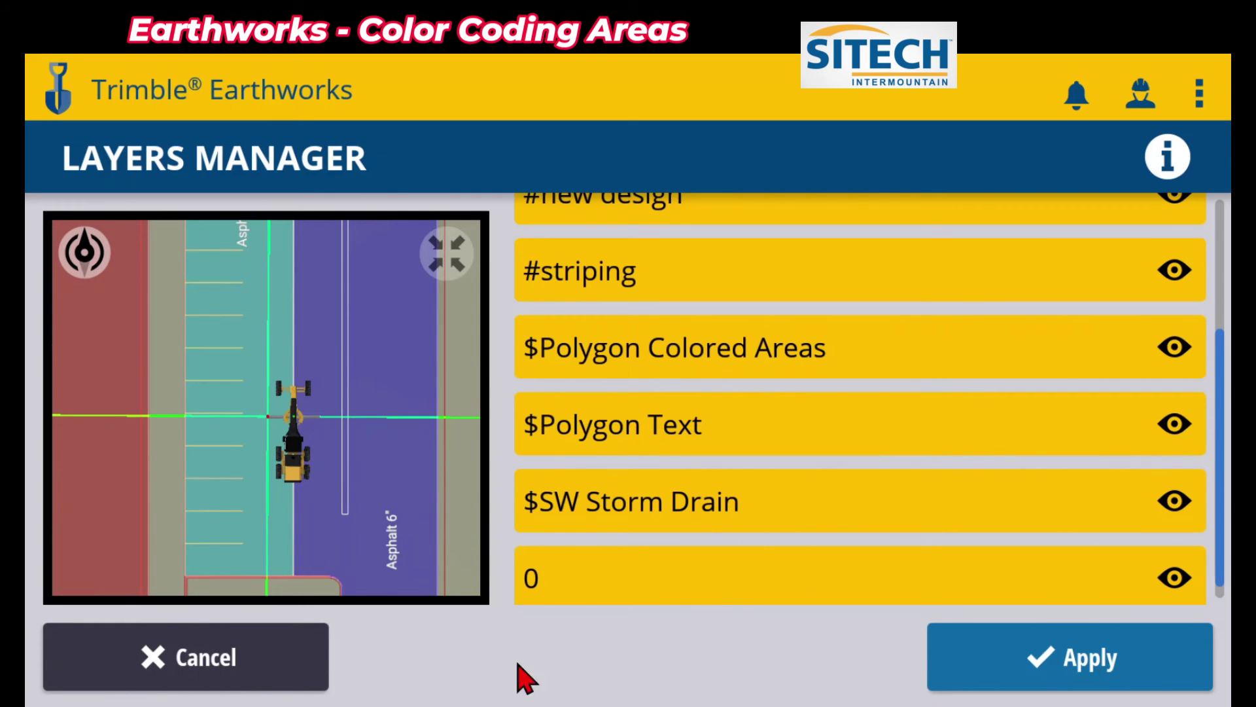
pyautogui.click(1066, 660)
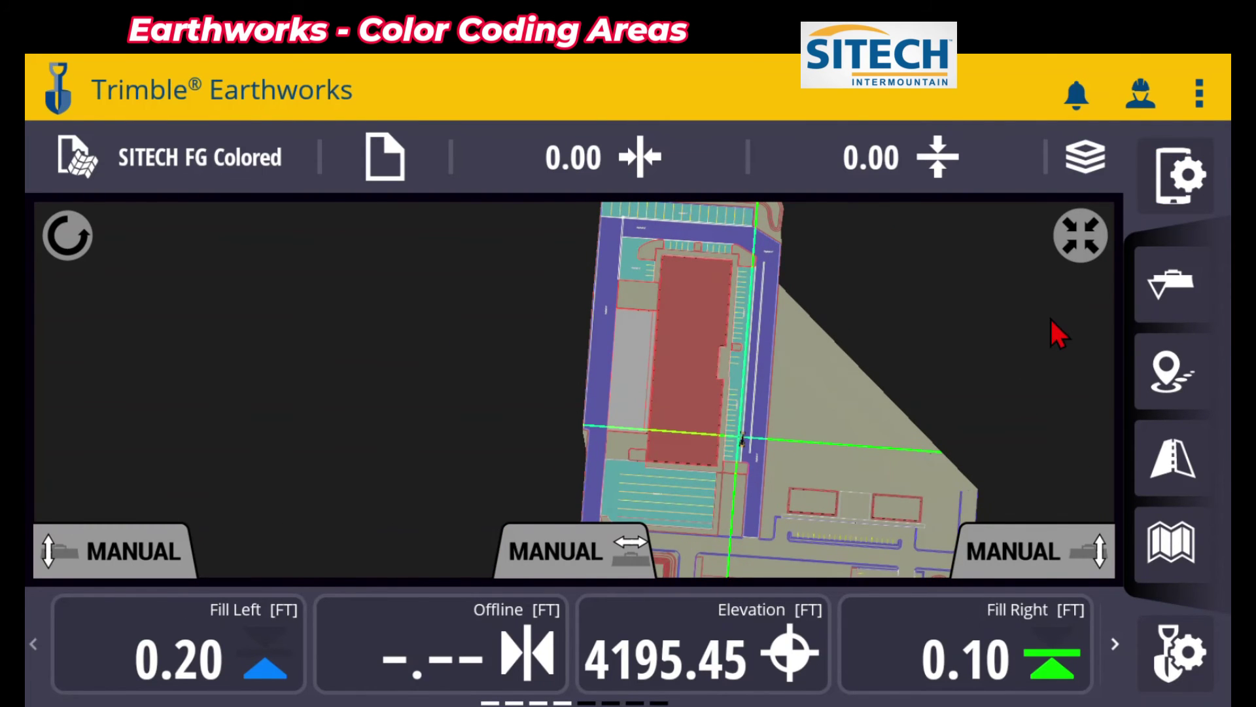
# Switch the map to the light theme and inspect the colored areas and asphalt labels near the grader
pyautogui.click(1171, 188)
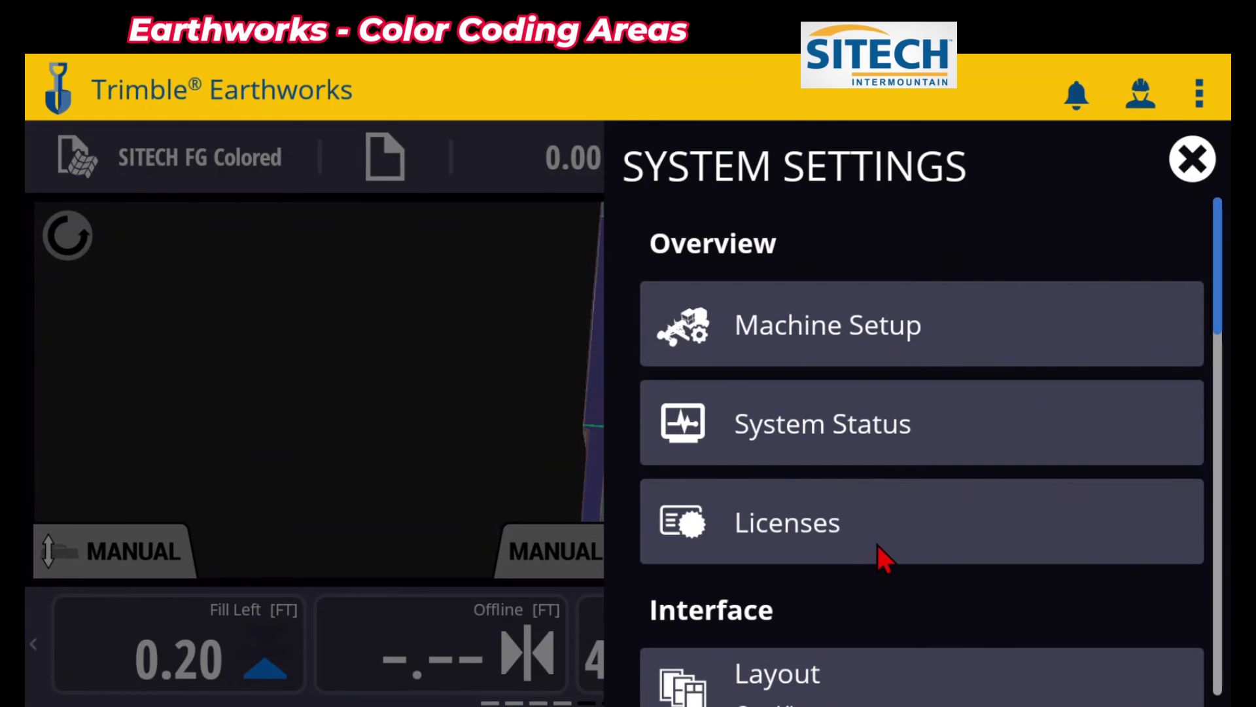
pyautogui.scroll(-5, 877, 545)
pyautogui.scroll(-2, 878, 550)
pyautogui.click(891, 475)
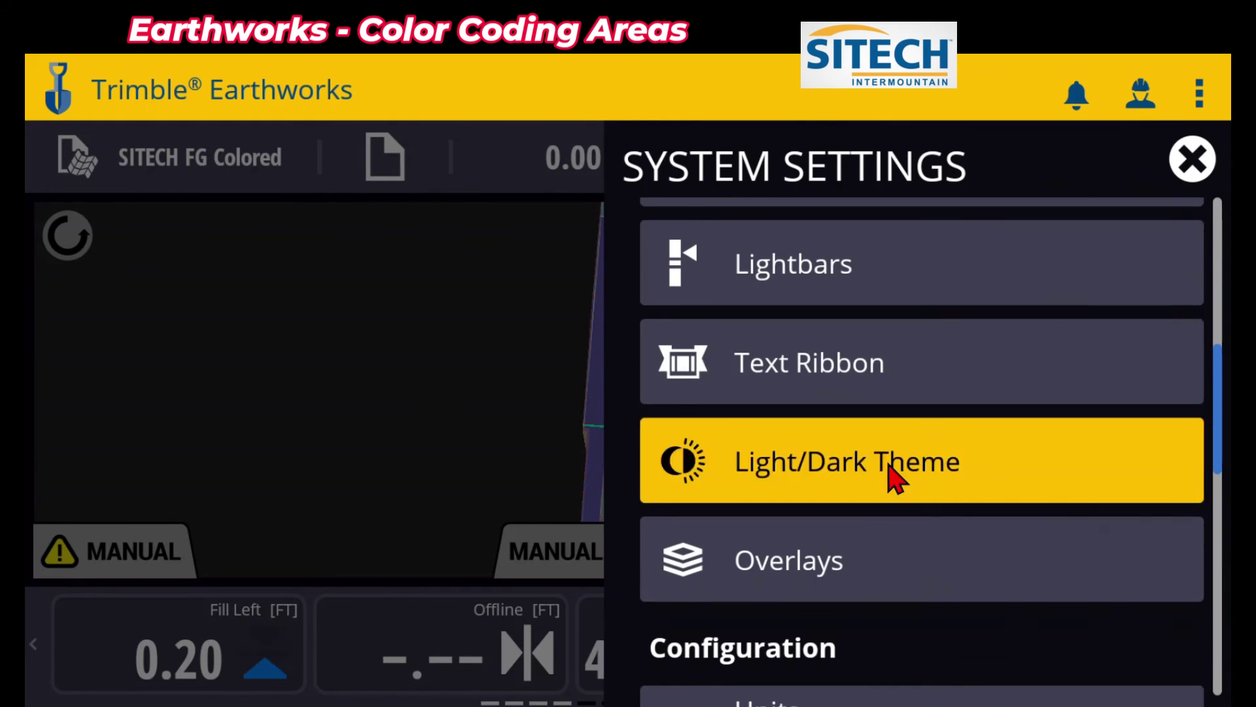
pyautogui.click(818, 327)
pyautogui.click(1004, 662)
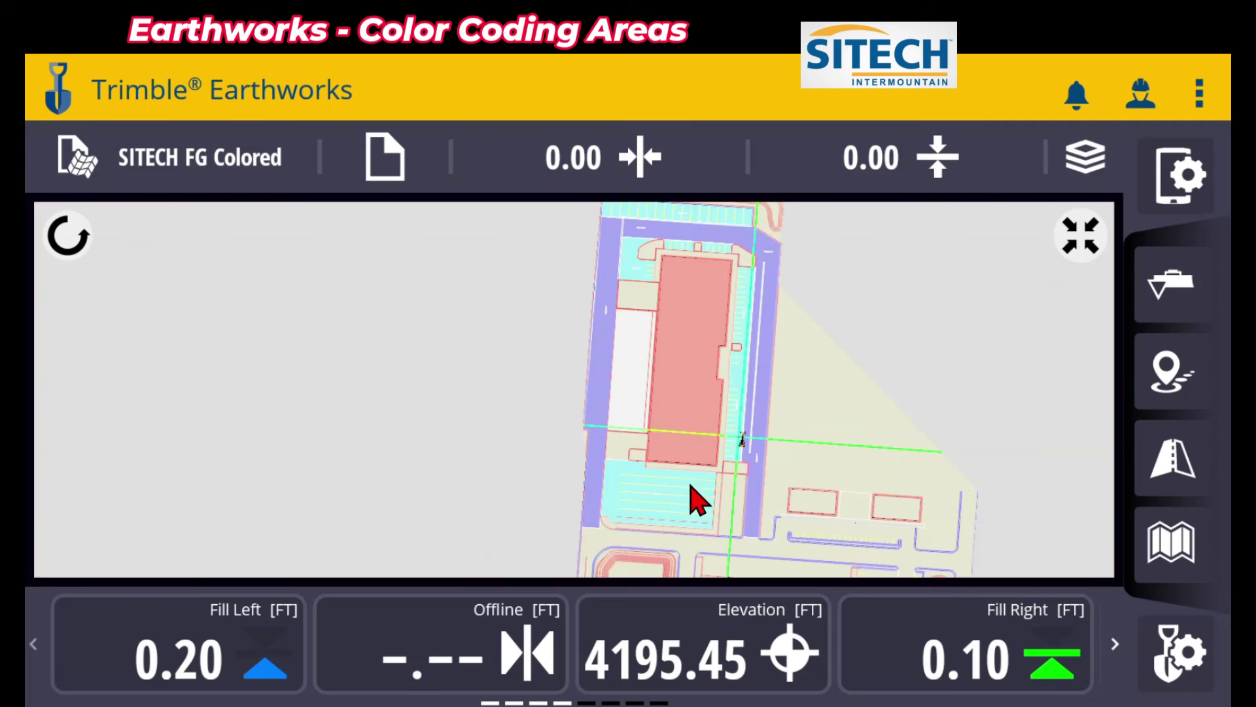
pyautogui.scroll(3, 770, 452)
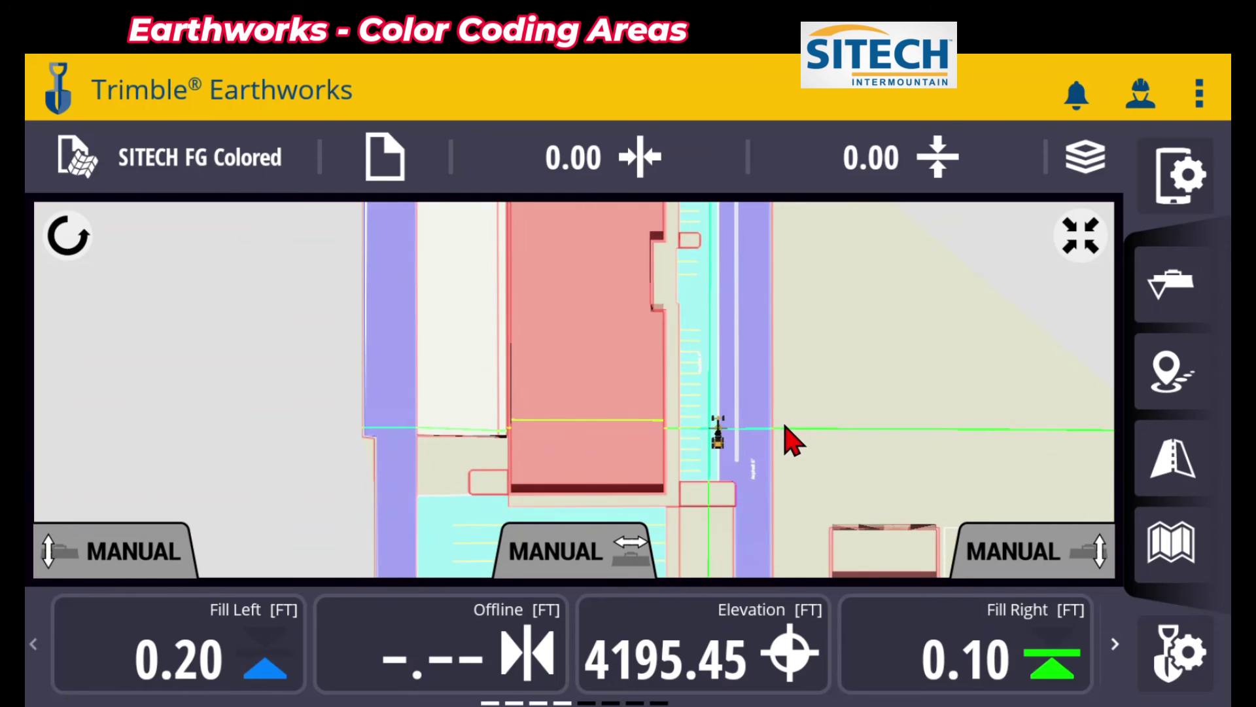
pyautogui.scroll(4, 784, 428)
pyautogui.moveTo(762, 484)
pyautogui.mouseDown()
pyautogui.moveTo(726, 482)
pyautogui.moveTo(699, 413)
pyautogui.moveTo(698, 275)
pyautogui.moveTo(718, 508)
pyautogui.moveTo(782, 485)
pyautogui.moveTo(639, 272)
pyautogui.moveTo(743, 496)
pyautogui.mouseUp()
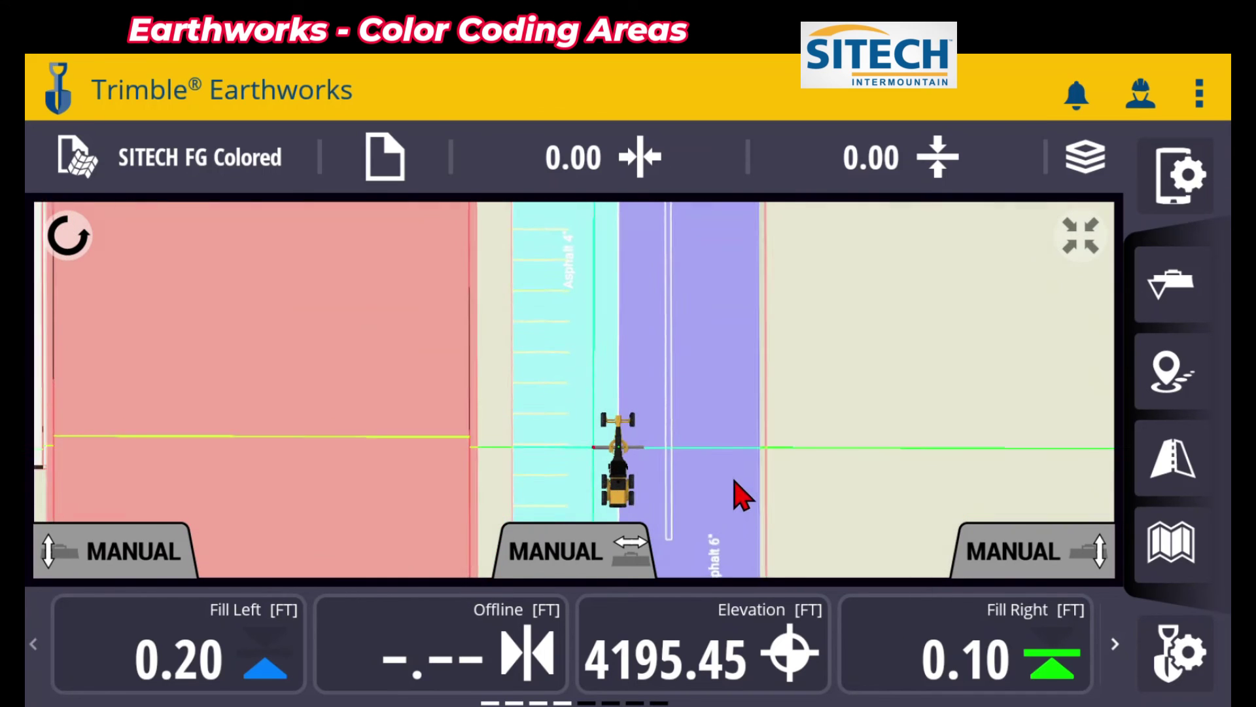
# Return the map to the dark theme and view the colored areas around the building
pyautogui.click(1190, 173)
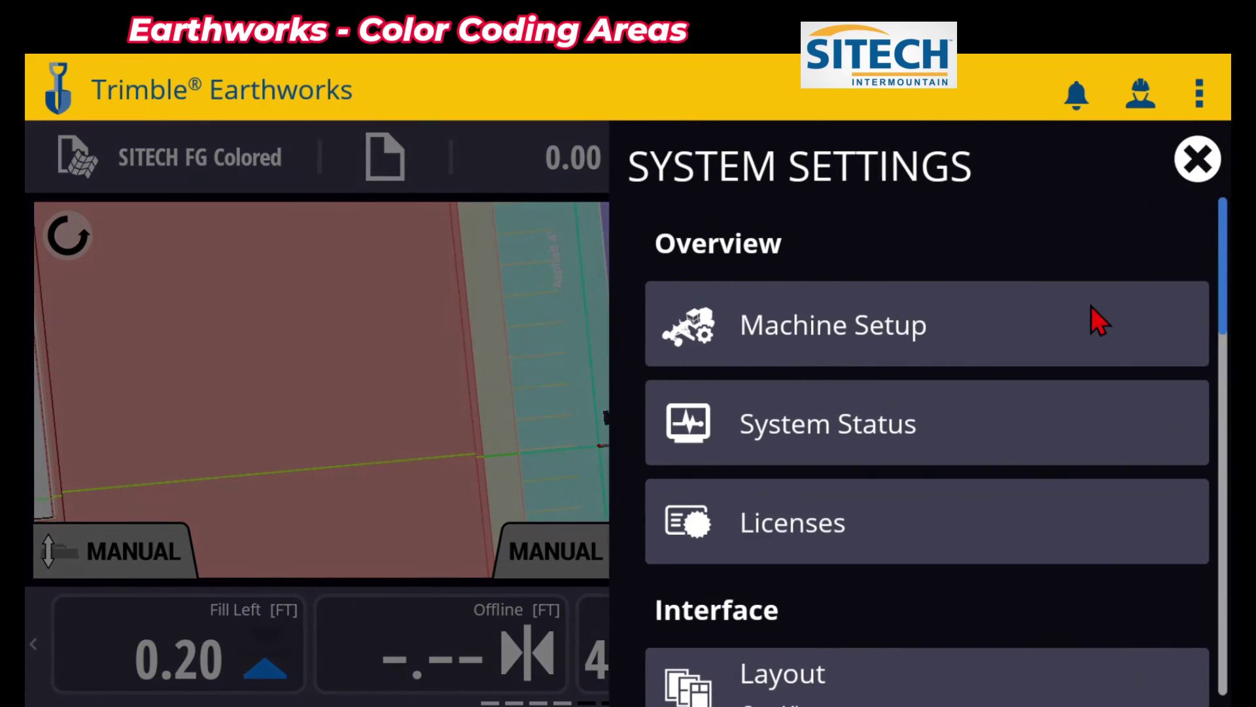
pyautogui.scroll(-5, 1007, 535)
pyautogui.scroll(-3, 981, 623)
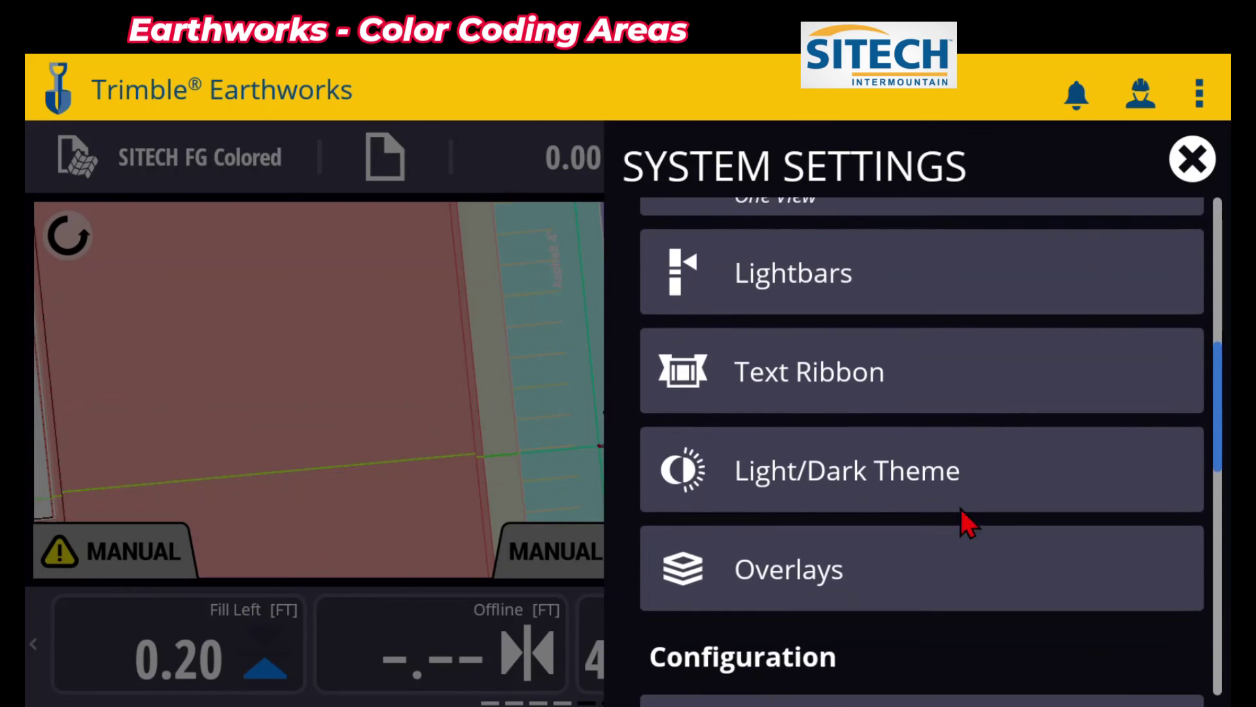
pyautogui.click(960, 508)
pyautogui.click(845, 329)
pyautogui.click(1003, 671)
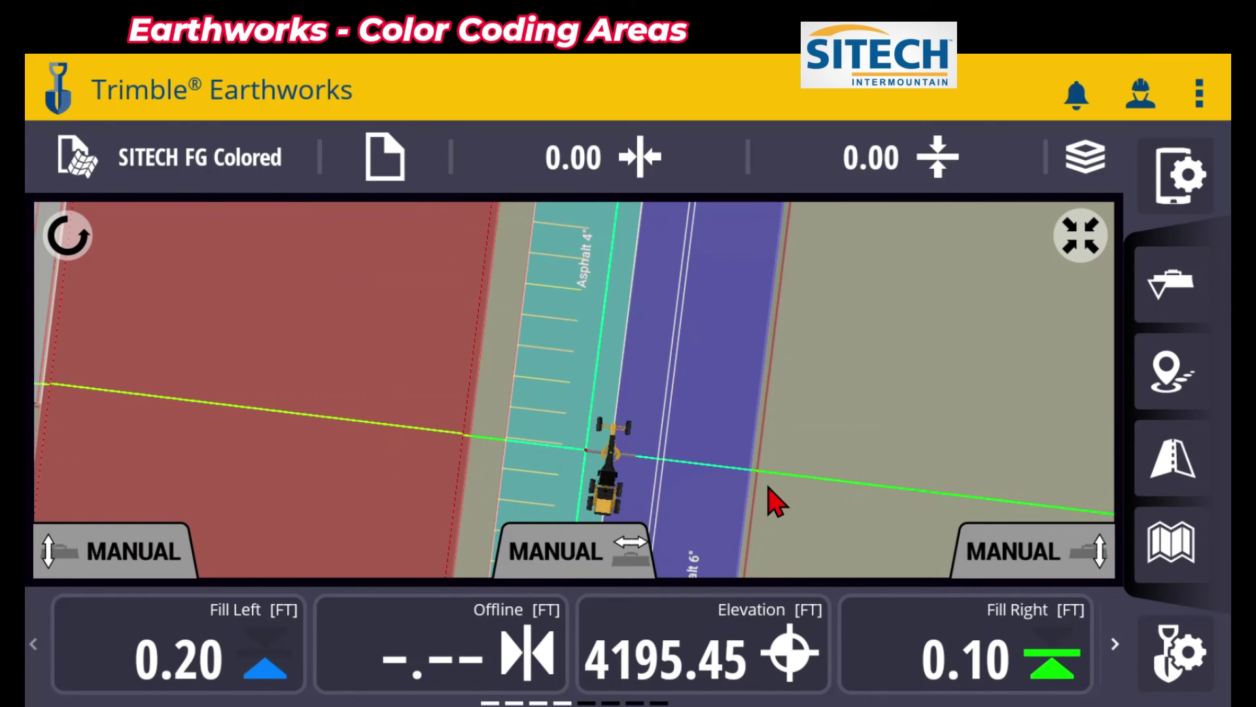
pyautogui.scroll(-2, 788, 477)
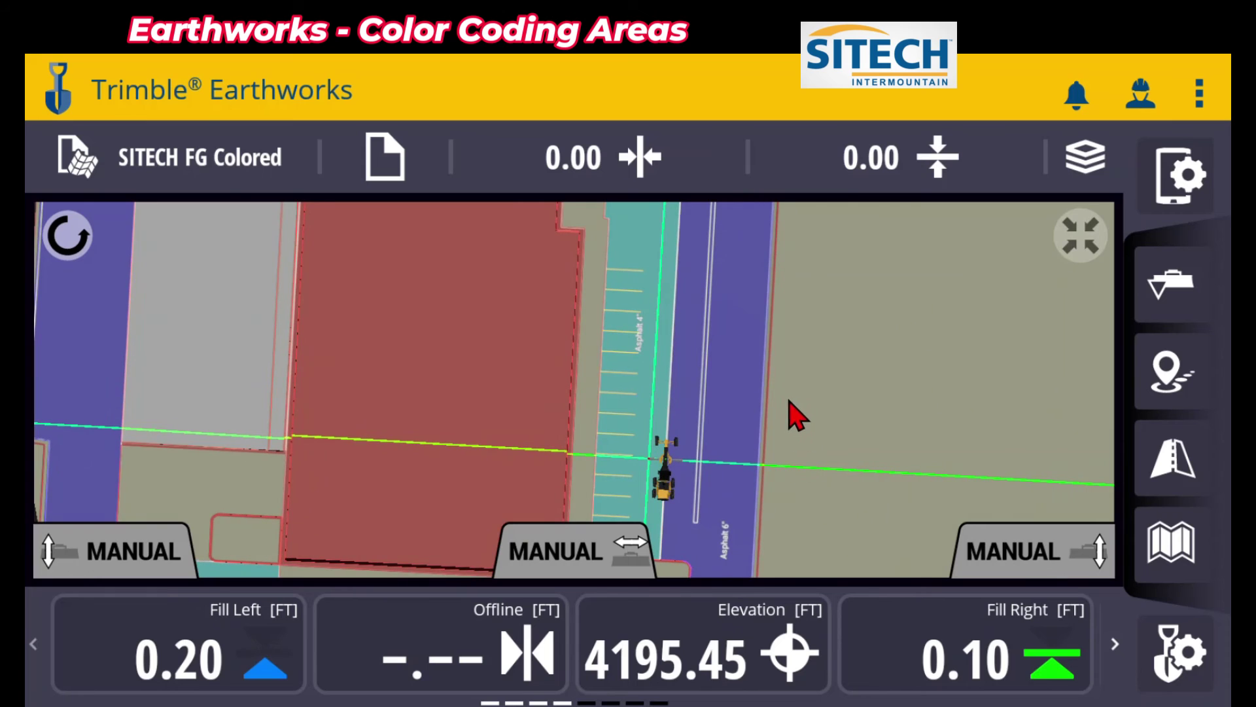
pyautogui.scroll(-2, 821, 407)
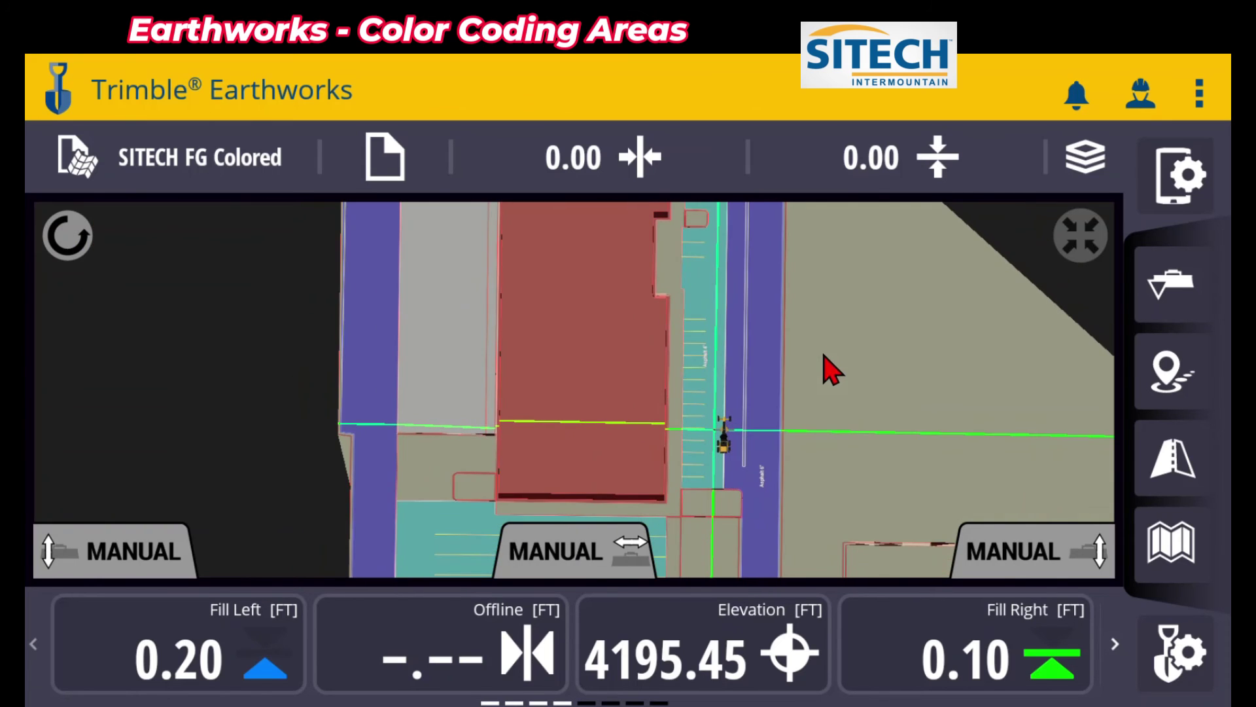
# Turn off the Surface (Plan & 3D View) overlay and view the colored areas without the surface
pyautogui.click(1091, 162)
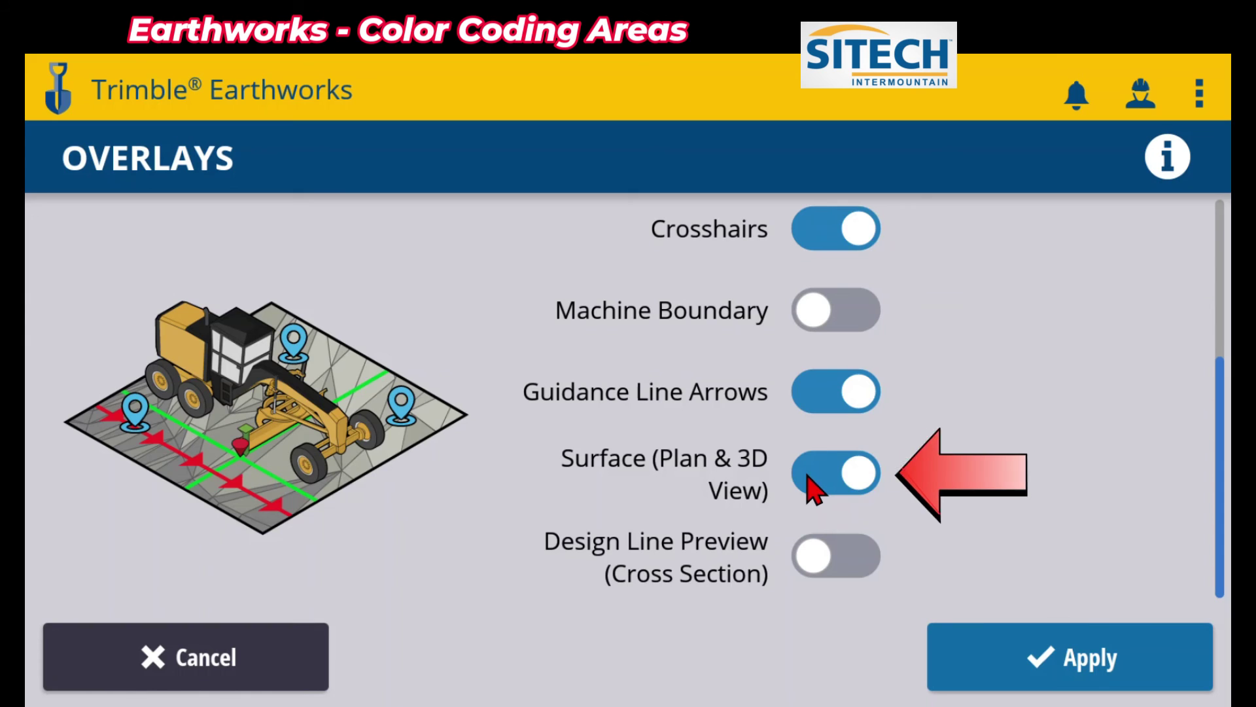
pyautogui.click(809, 477)
pyautogui.click(1001, 665)
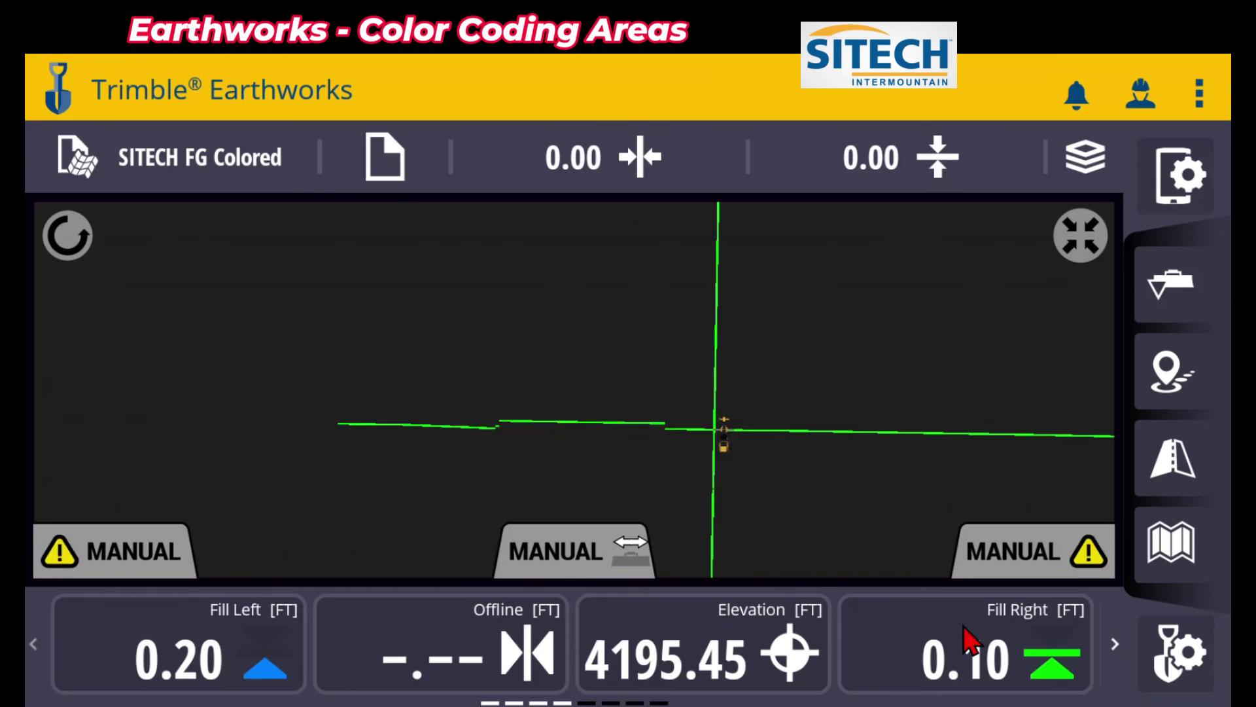
pyautogui.moveTo(743, 446); pyautogui.dragTo(783, 324)
pyautogui.scroll(10, 784, 324)
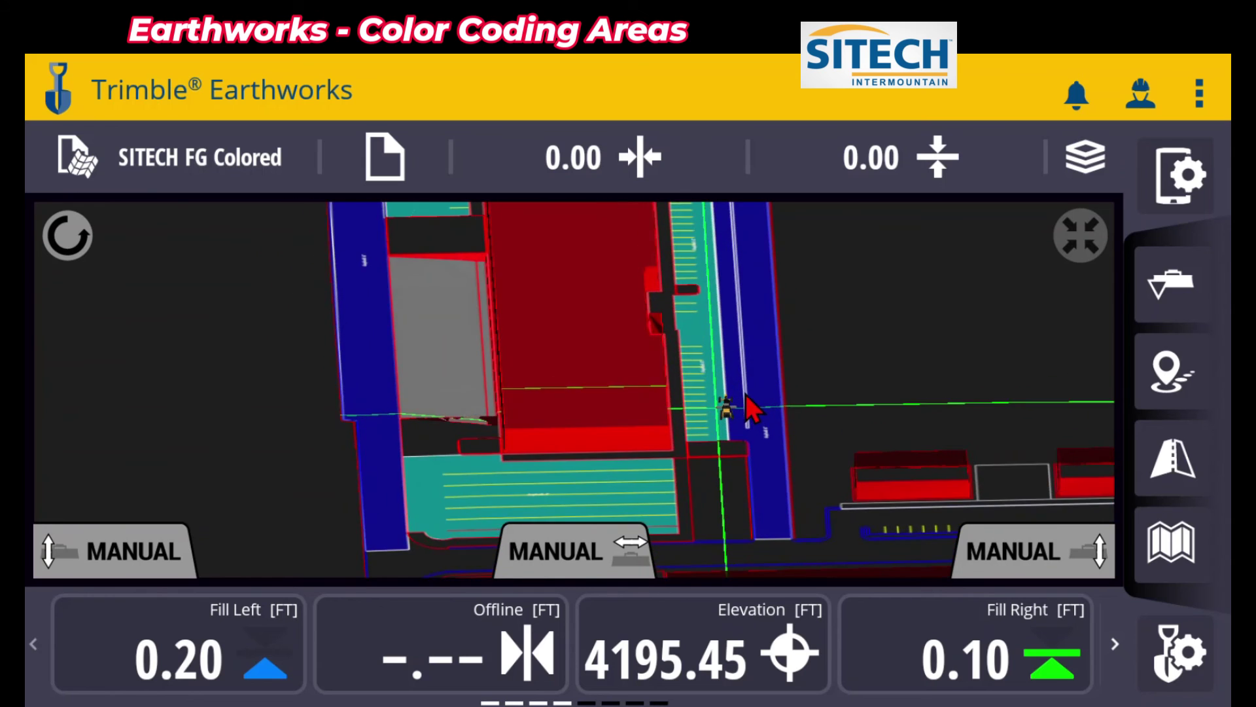
# Inspect the colored asphalt areas and parking stripes beside the building in the tilted 3D view, up close and across the site
pyautogui.moveTo(645, 388); pyautogui.dragTo(719, 406)
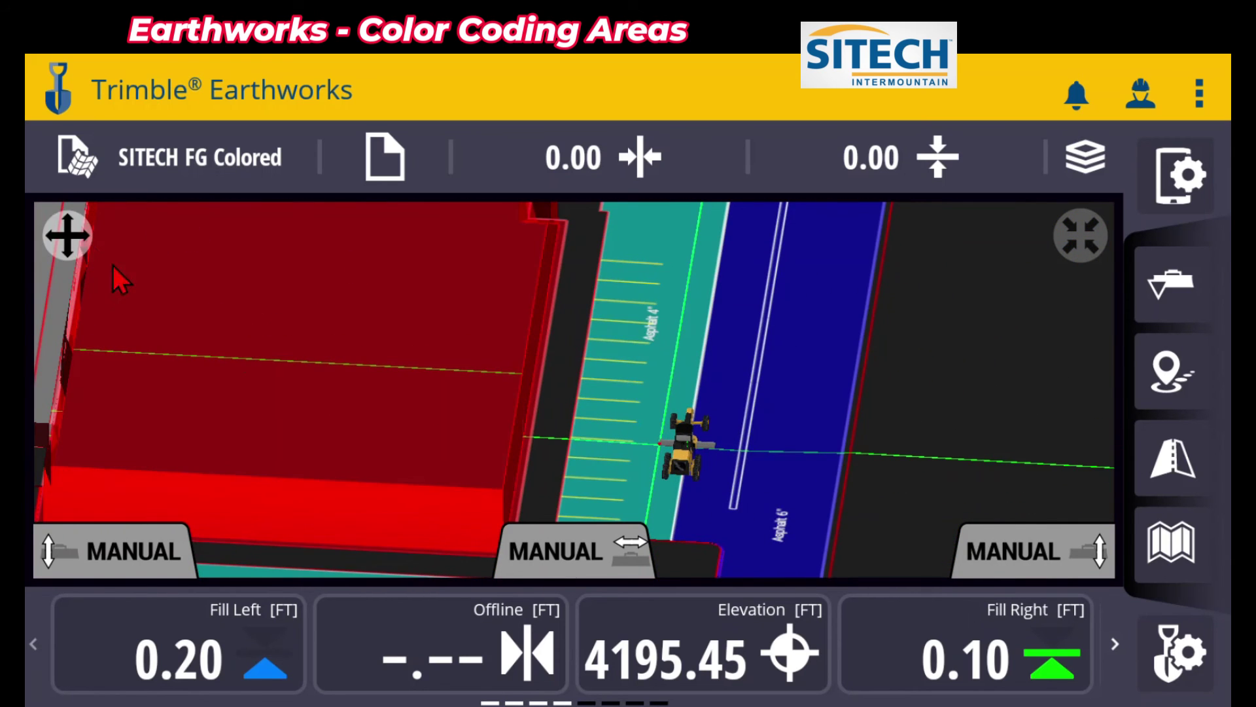
pyautogui.moveTo(163, 331); pyautogui.dragTo(726, 412)
pyautogui.moveTo(622, 308); pyautogui.dragTo(446, 330)
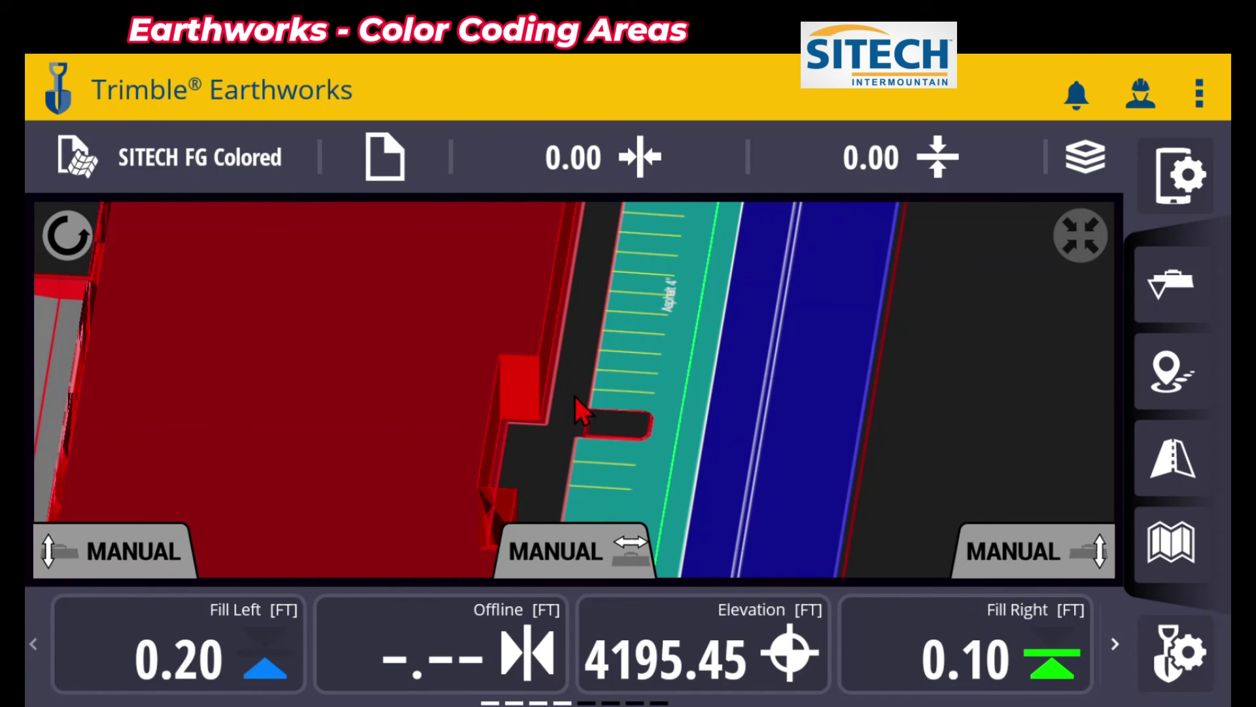
pyautogui.scroll(-5, 576, 393)
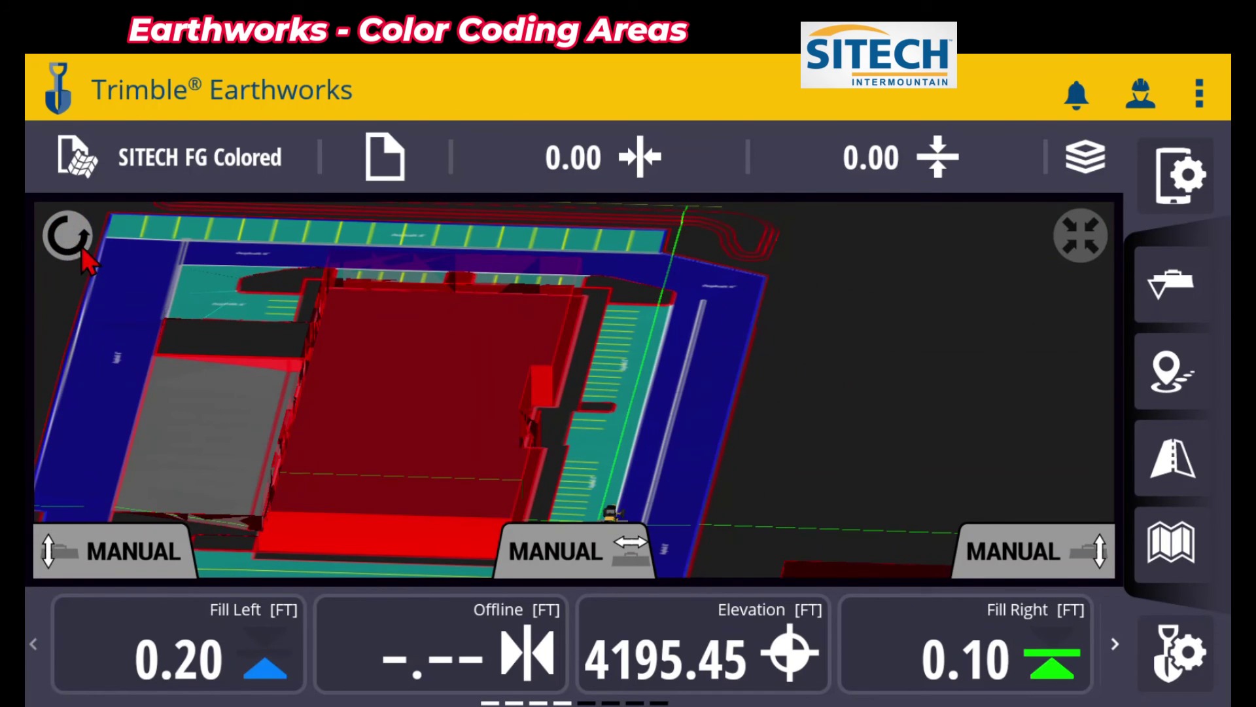
pyautogui.moveTo(625, 534); pyautogui.dragTo(682, 292)
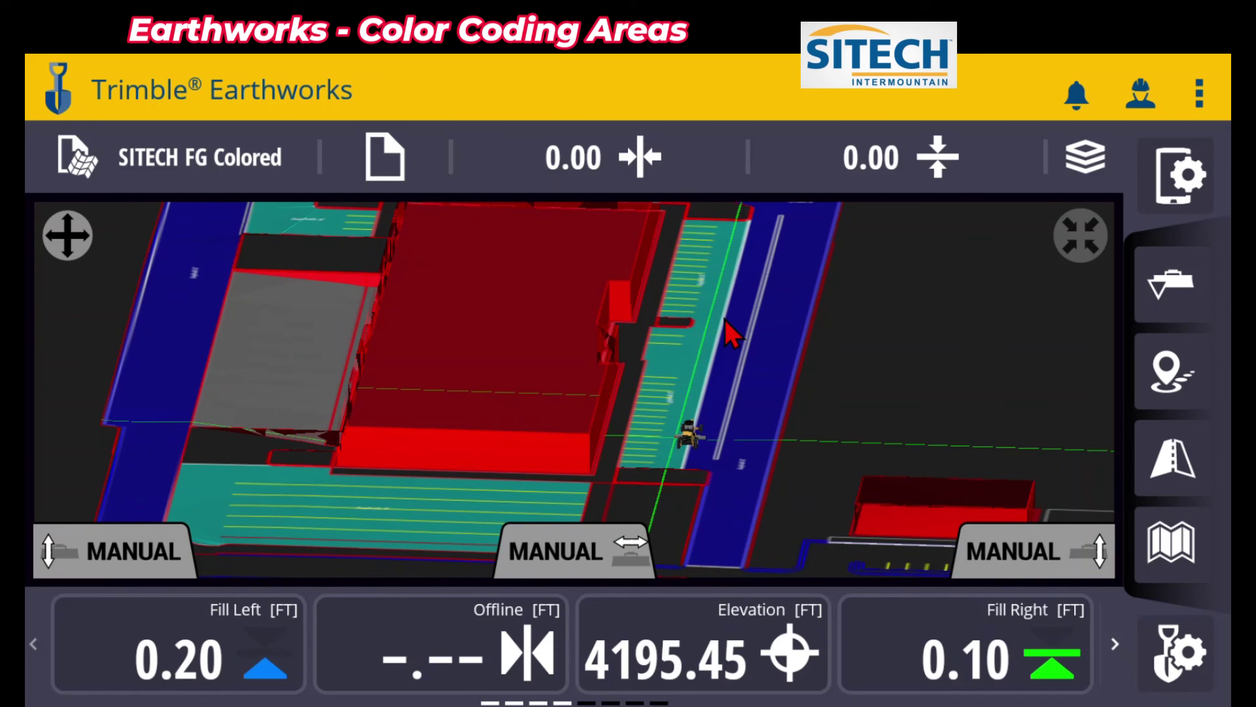
# Tilt the map to a top-down view and examine the colored areas and asphalt labels around the grader
pyautogui.click(68, 235)
pyautogui.moveTo(777, 393); pyautogui.dragTo(784, 563)
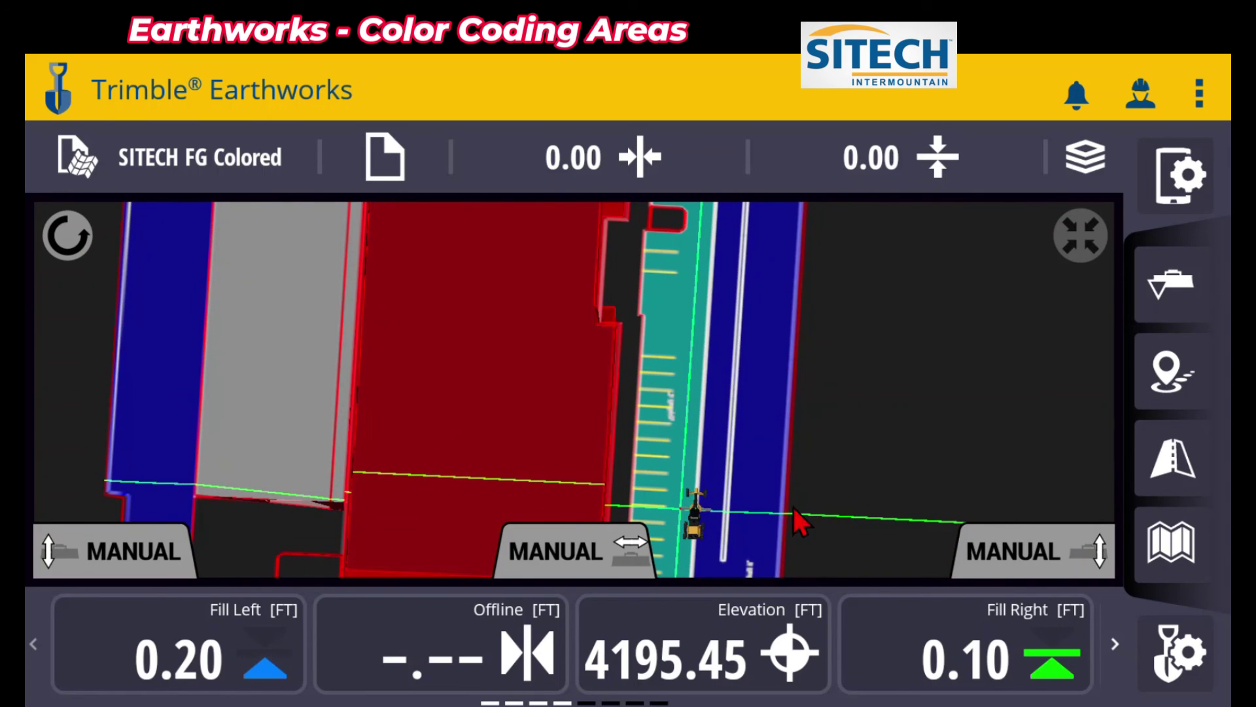
pyautogui.click(64, 238)
pyautogui.moveTo(641, 446); pyautogui.dragTo(643, 330)
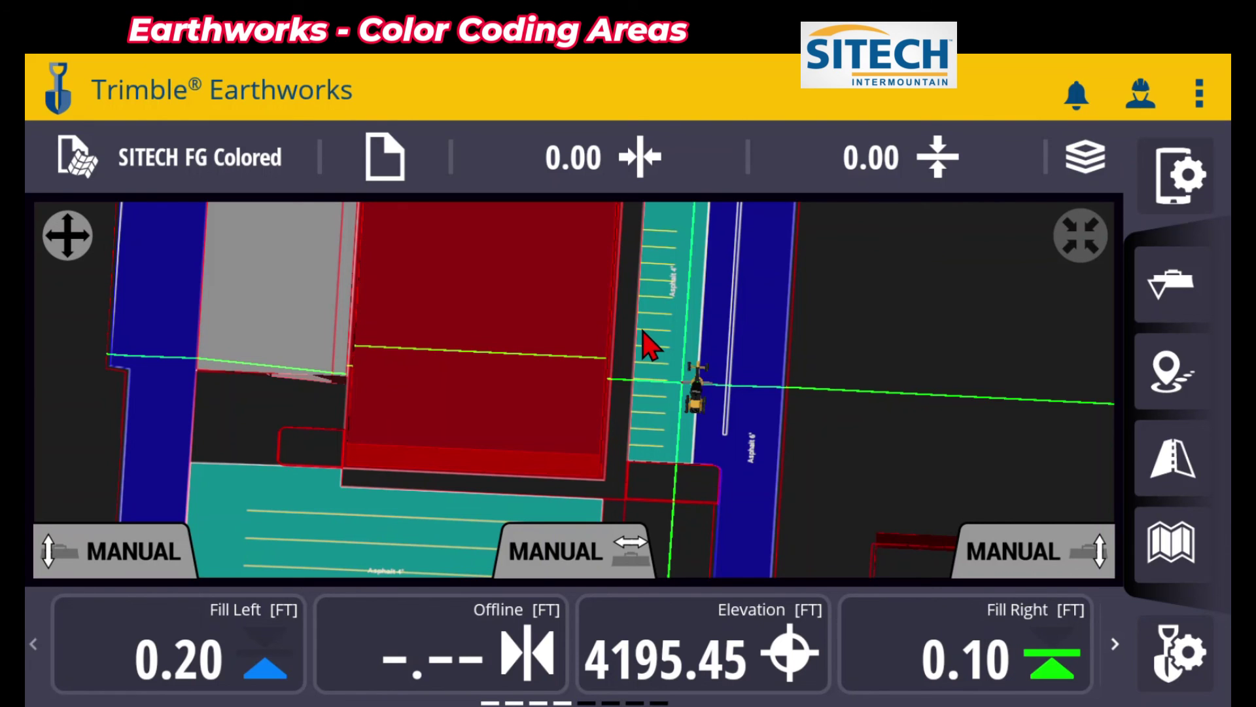
pyautogui.moveTo(752, 443); pyautogui.dragTo(778, 438)
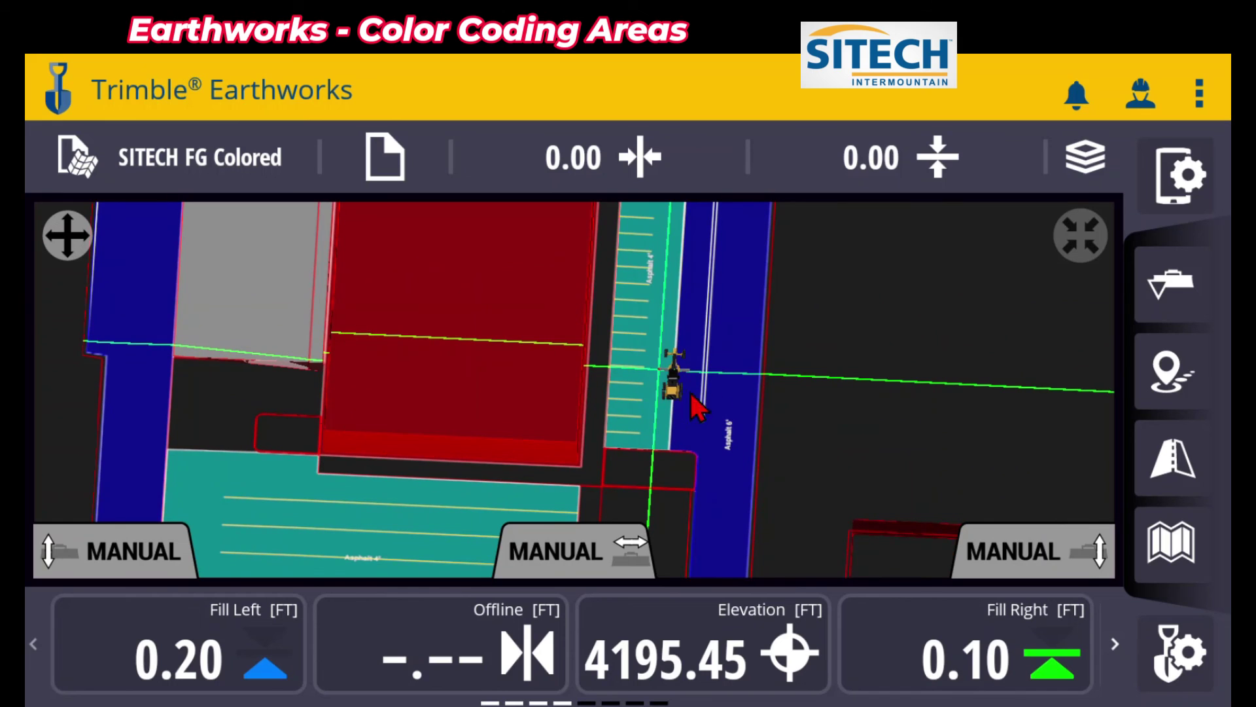
pyautogui.click(67, 234)
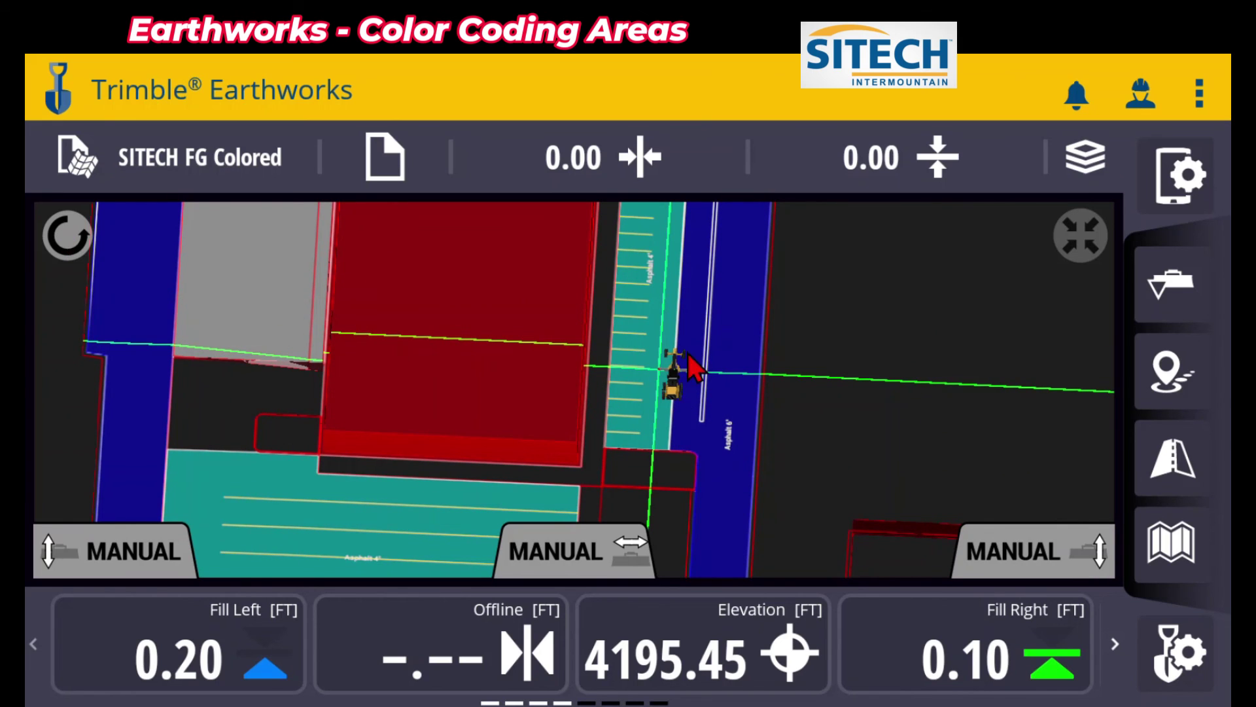
pyautogui.moveTo(698, 366); pyautogui.dragTo(708, 539)
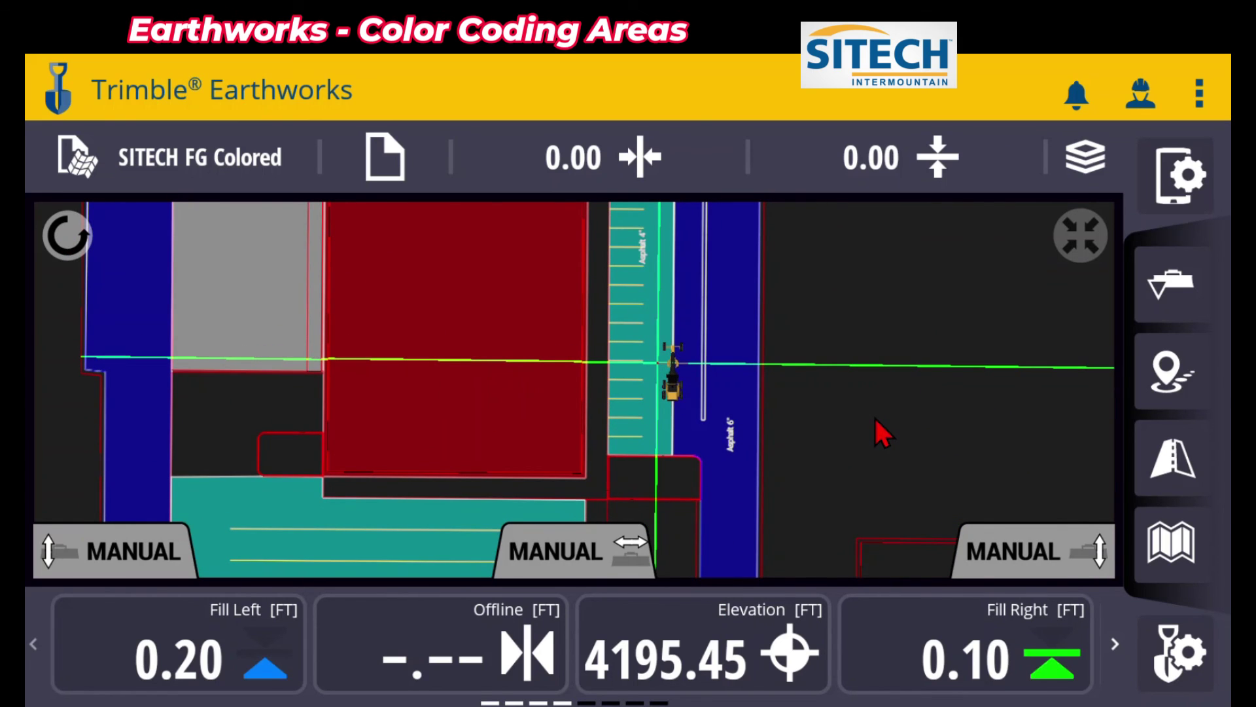